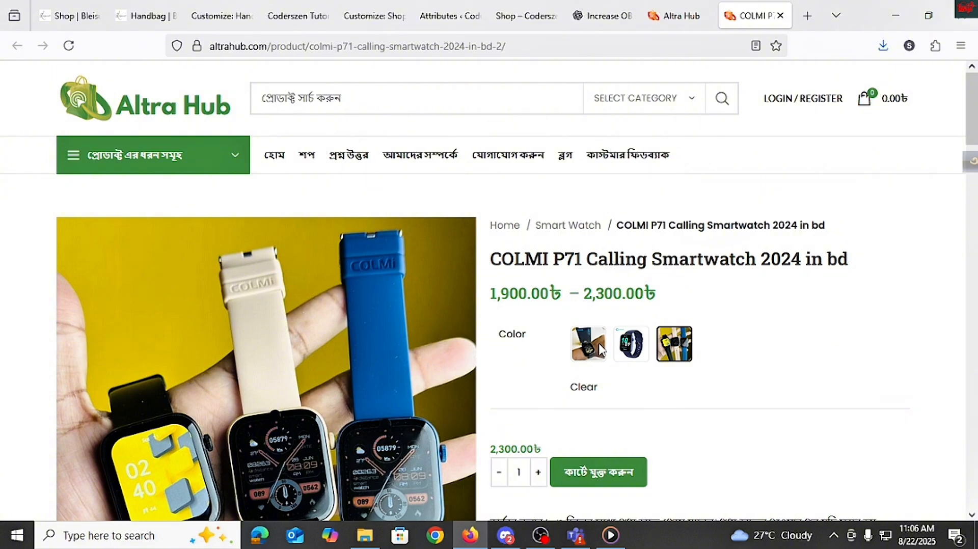
Step: Try the color swatches on the reference smartwatch product page and view it in the shop listing
scroll(601, 351, down, 2)
click(600, 286)
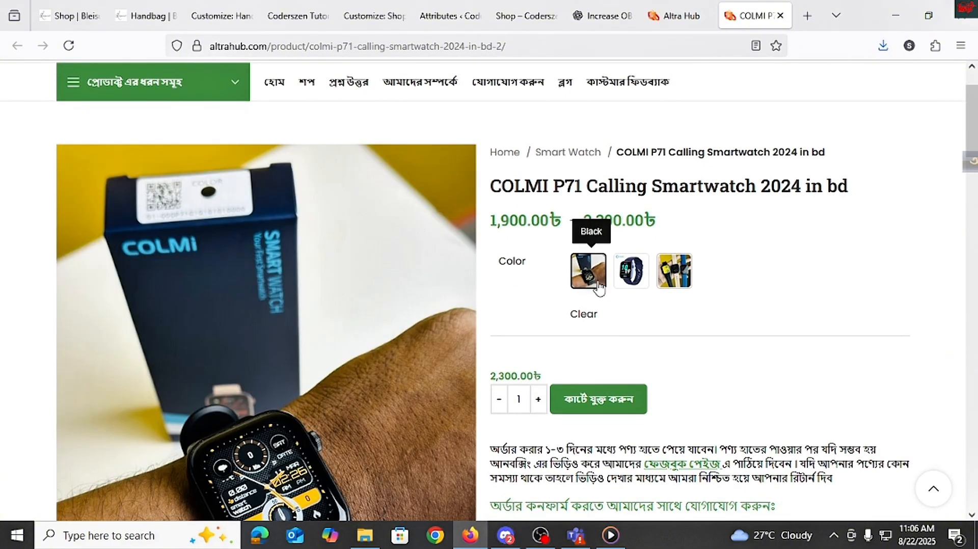
click(632, 278)
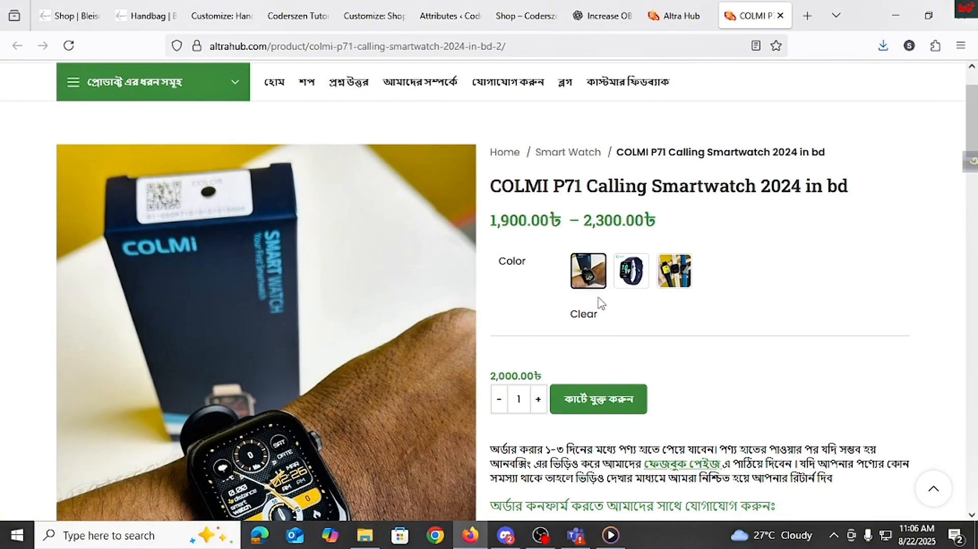
click(632, 278)
click(674, 278)
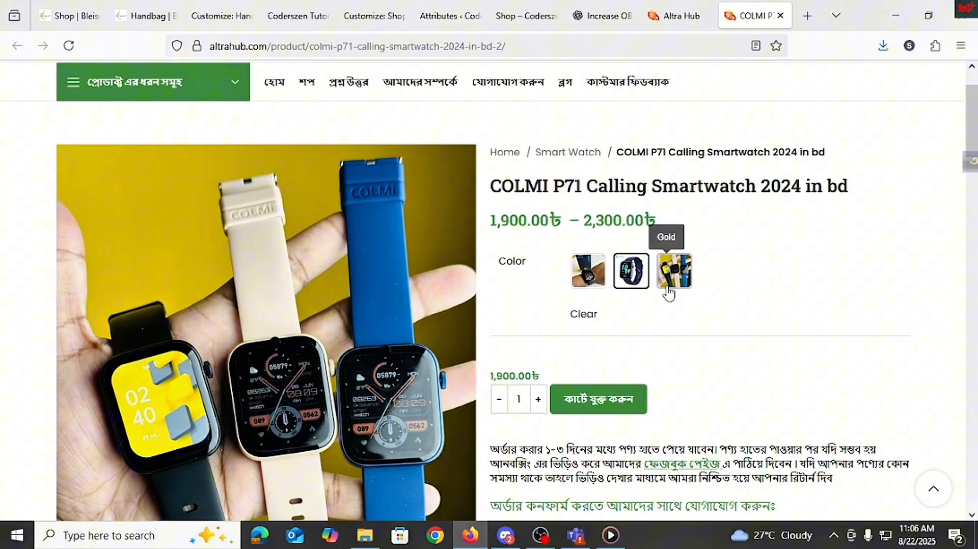
click(590, 281)
click(632, 273)
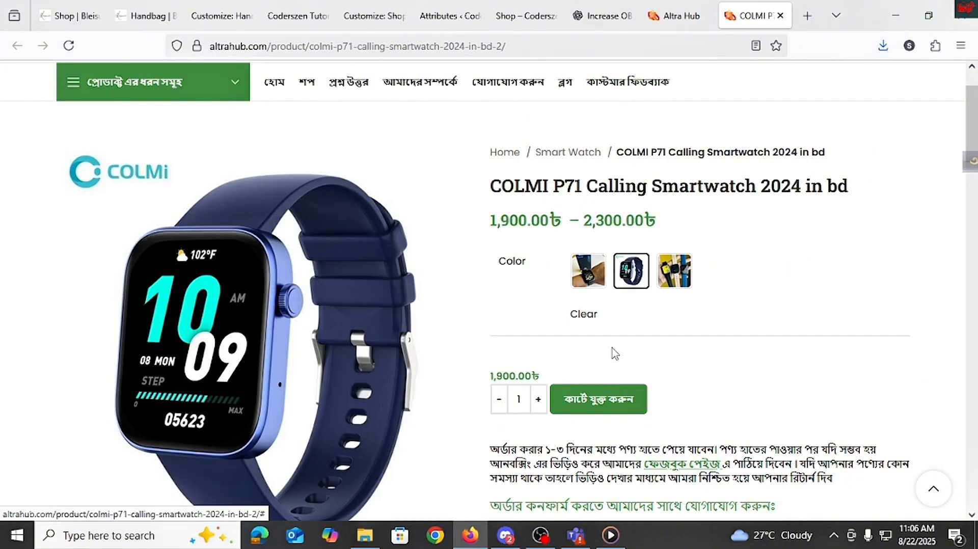
click(597, 288)
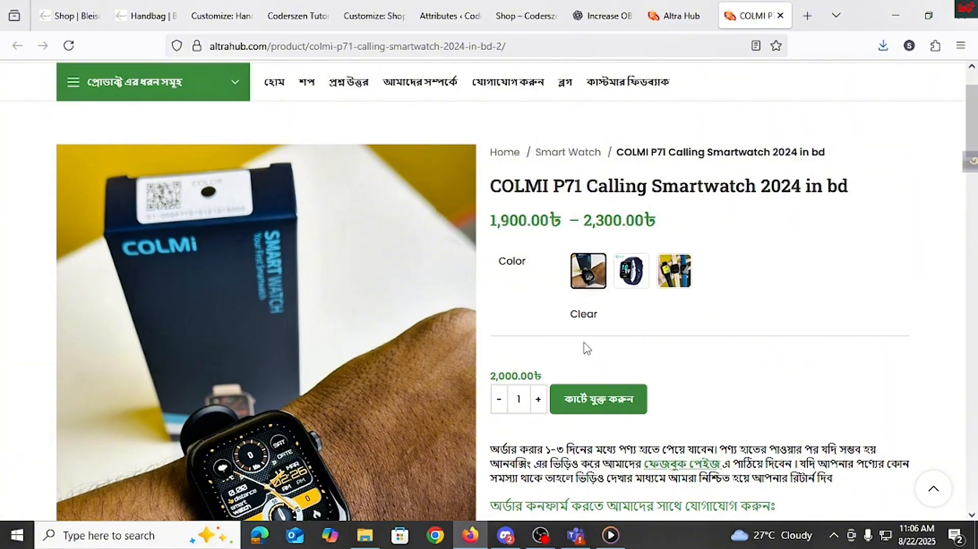
click(632, 275)
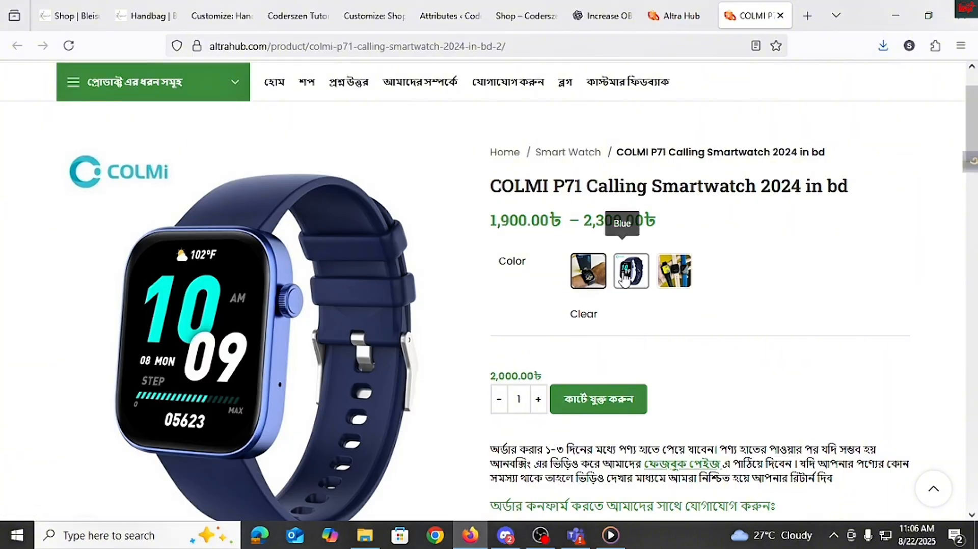
click(674, 273)
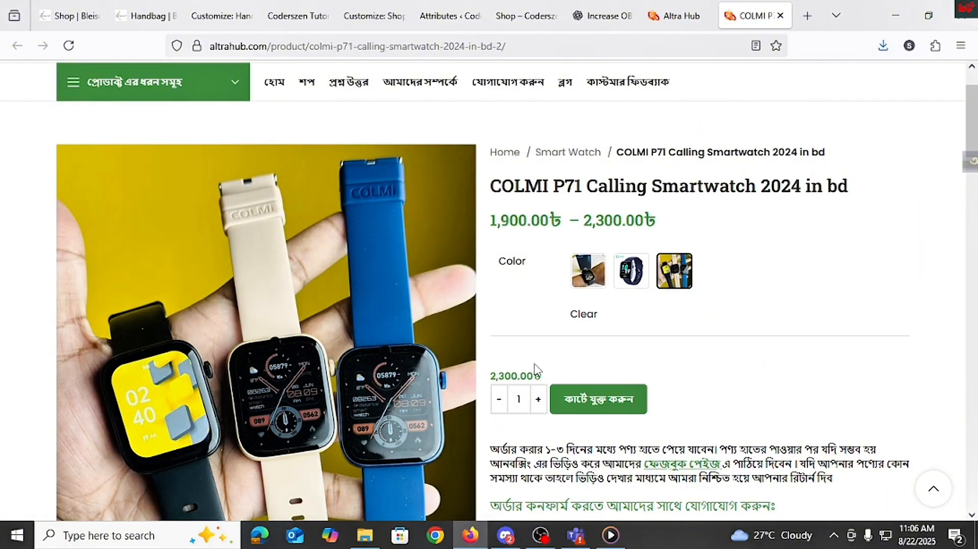
click(672, 36)
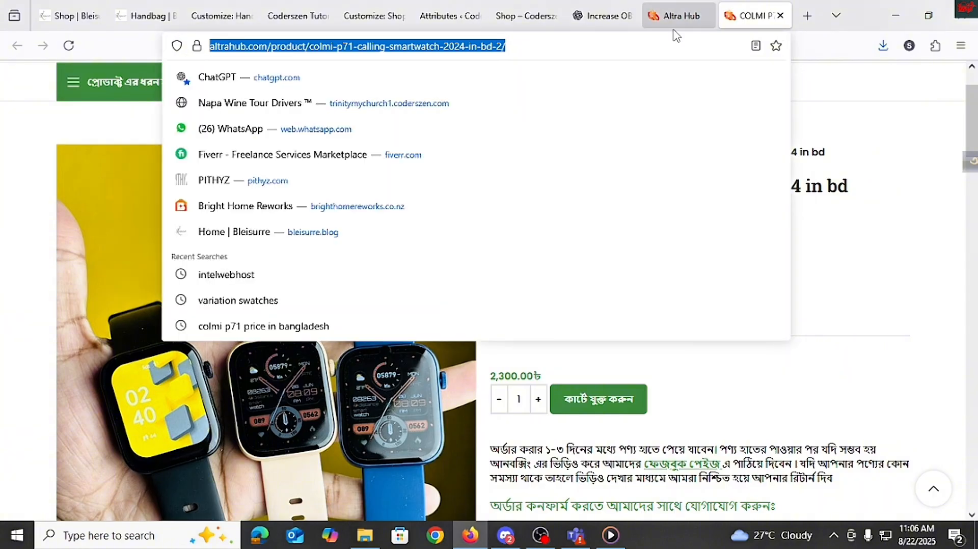
click(675, 28)
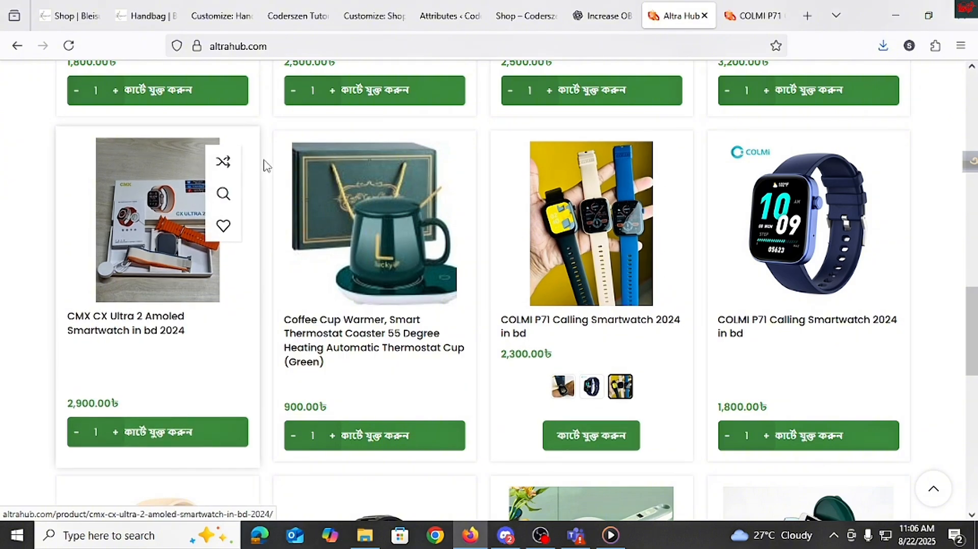
Step: Open the WooCommerce product Attributes page from the site's dashboard
click(520, 16)
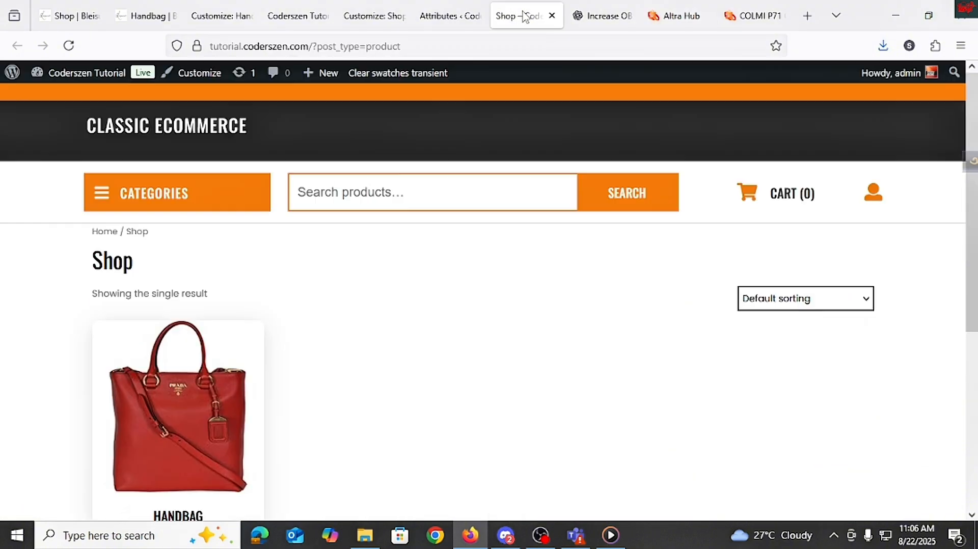
mouse_move(84, 72)
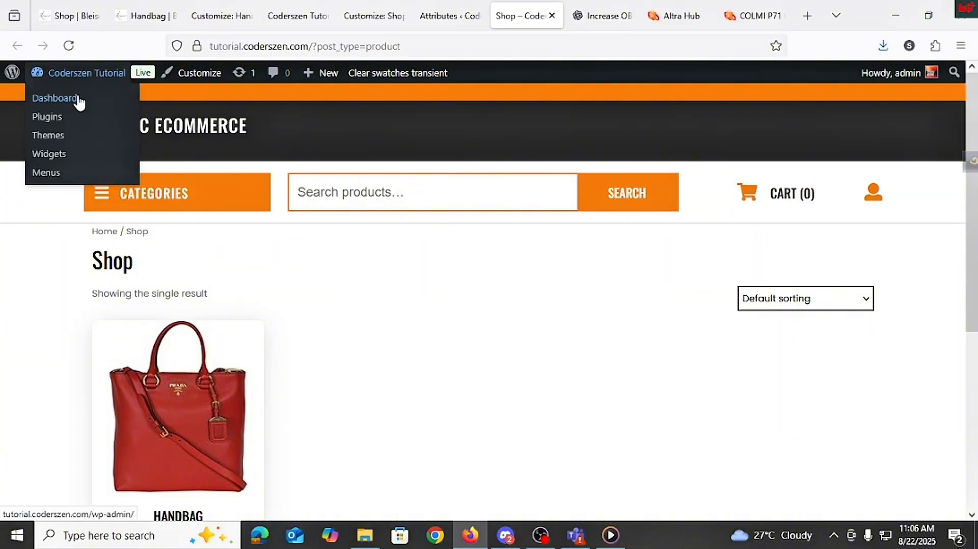
click(79, 99)
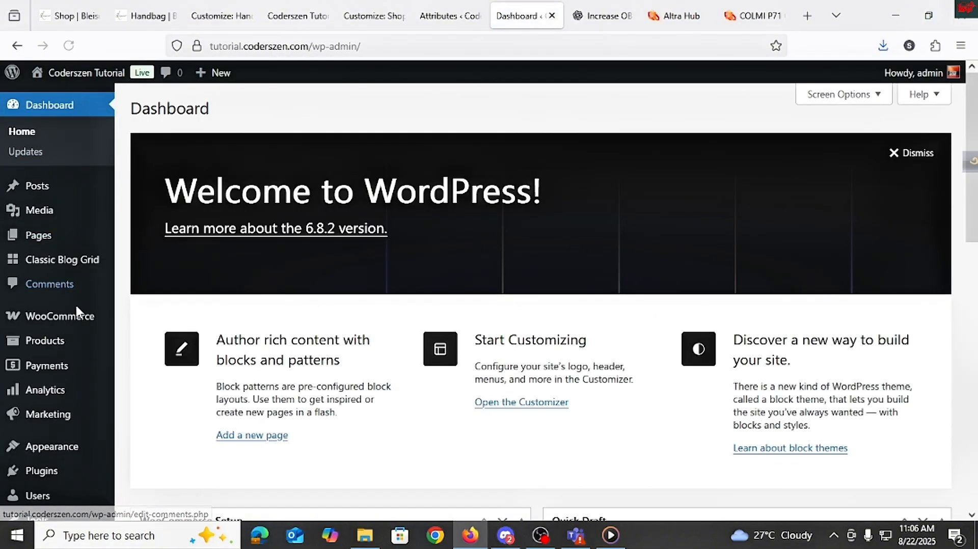
mouse_move(56, 351)
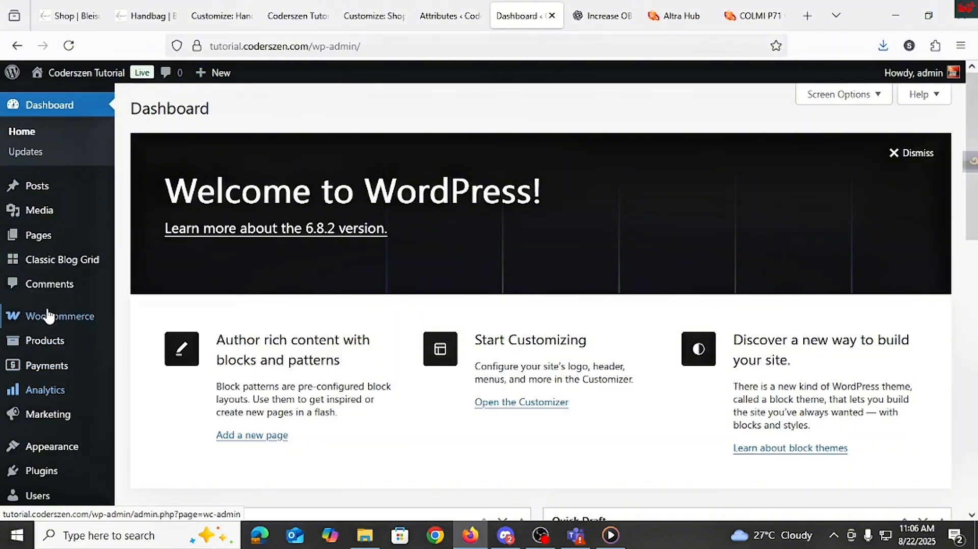
click(149, 443)
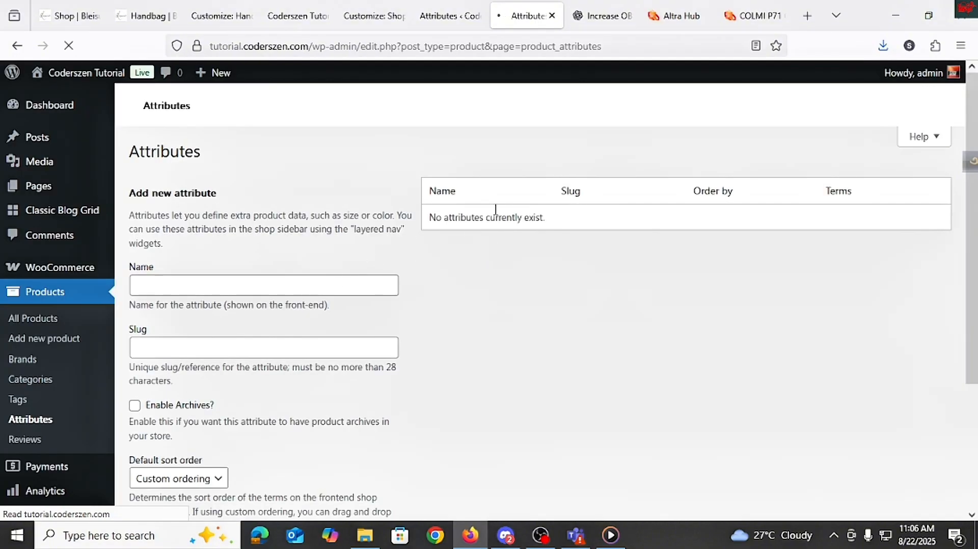
Step: Check the attribute label on the reference product page and return to the Attributes page
click(745, 20)
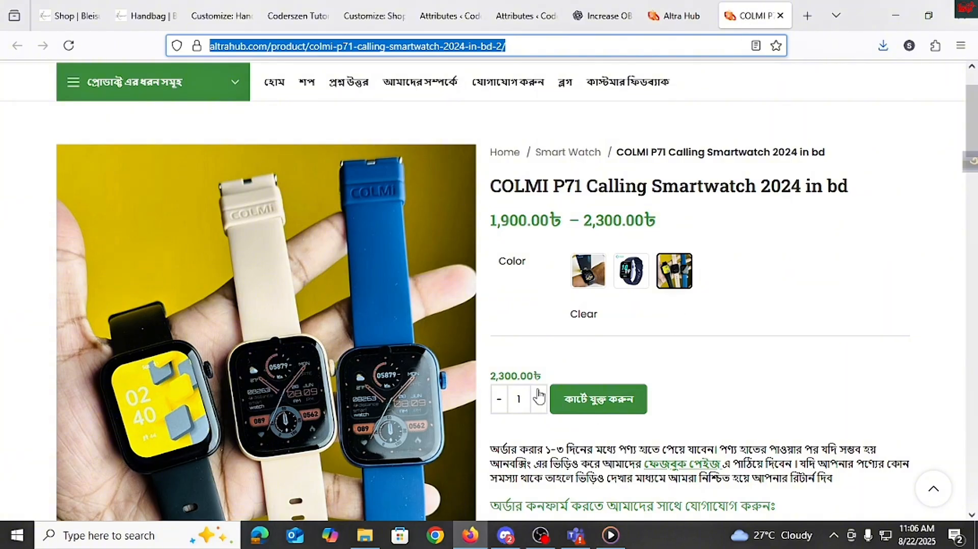
double_click(511, 262)
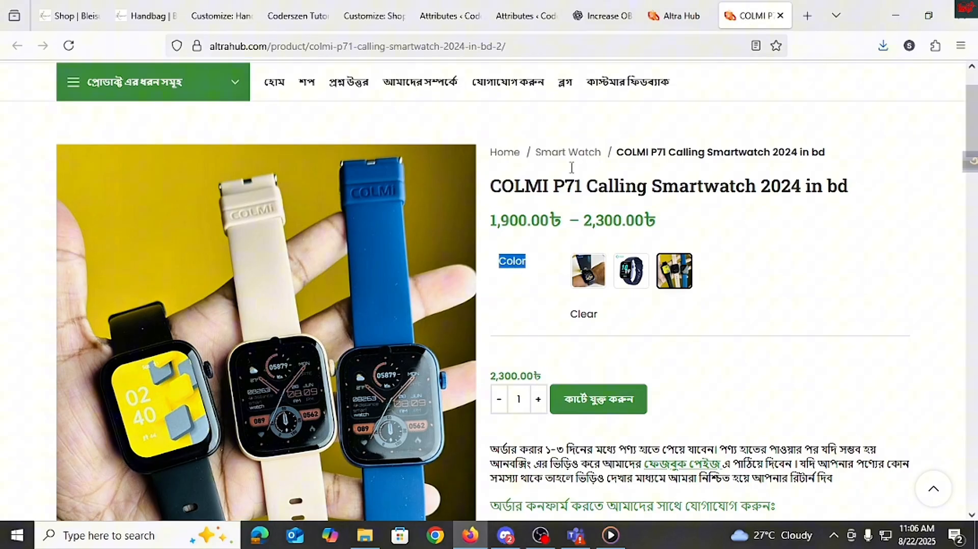
click(661, 19)
drag(527, 16, 603, 16)
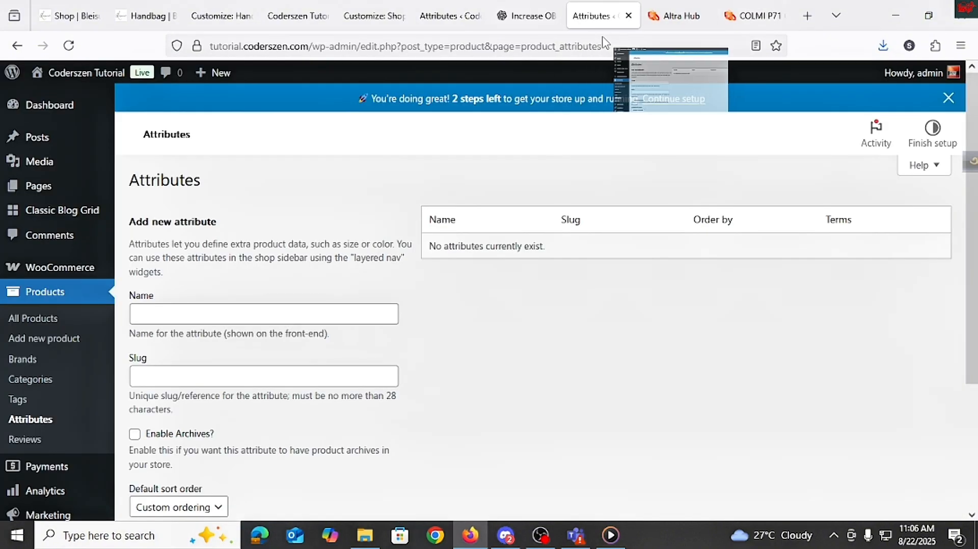
Step: Name the new attribute Color and copy the name into its slug
click(183, 309)
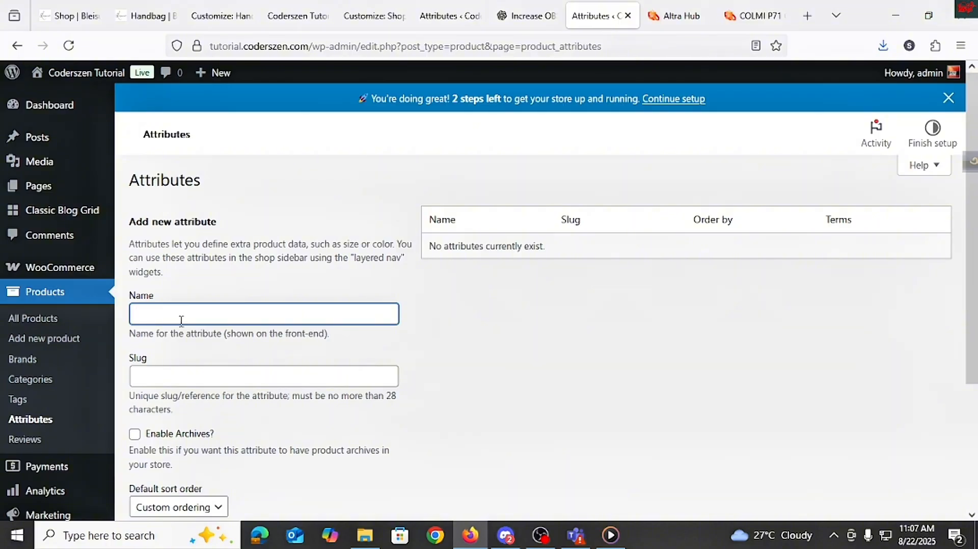
text(Color)
key(ctrl+a)
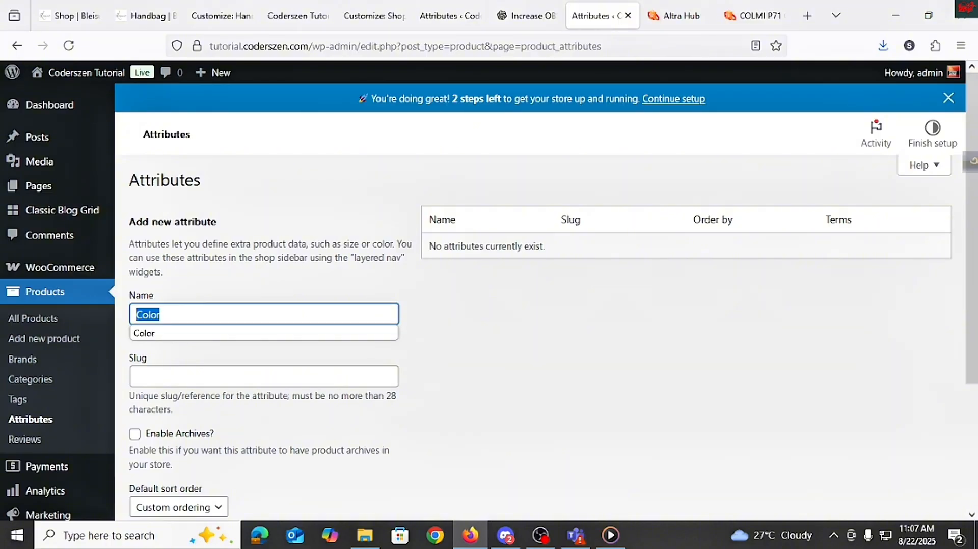
key(ctrl+c)
click(168, 376)
key(ctrl+v)
Step: Enable archives, keep custom ordering as sort order, and add the attribute
scroll(165, 367, down, 4)
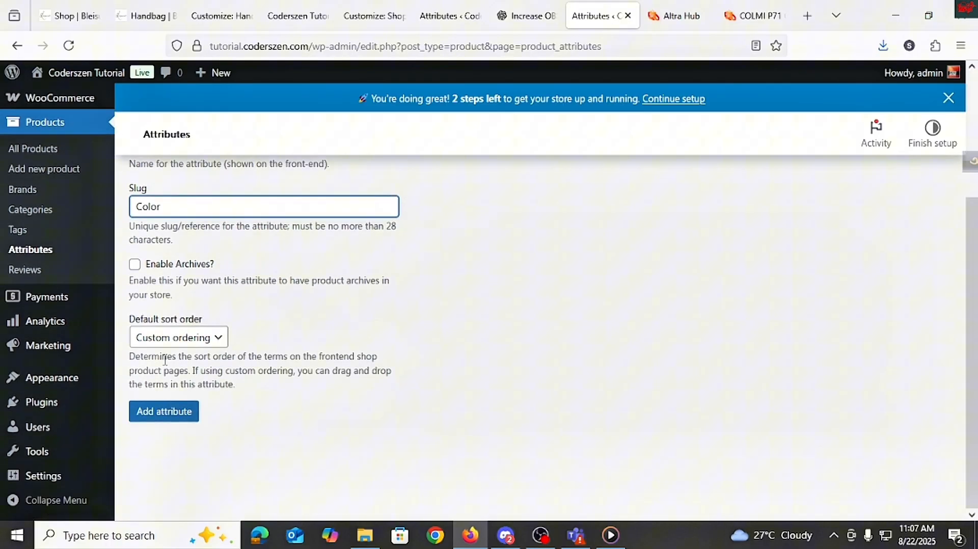
click(134, 264)
click(190, 340)
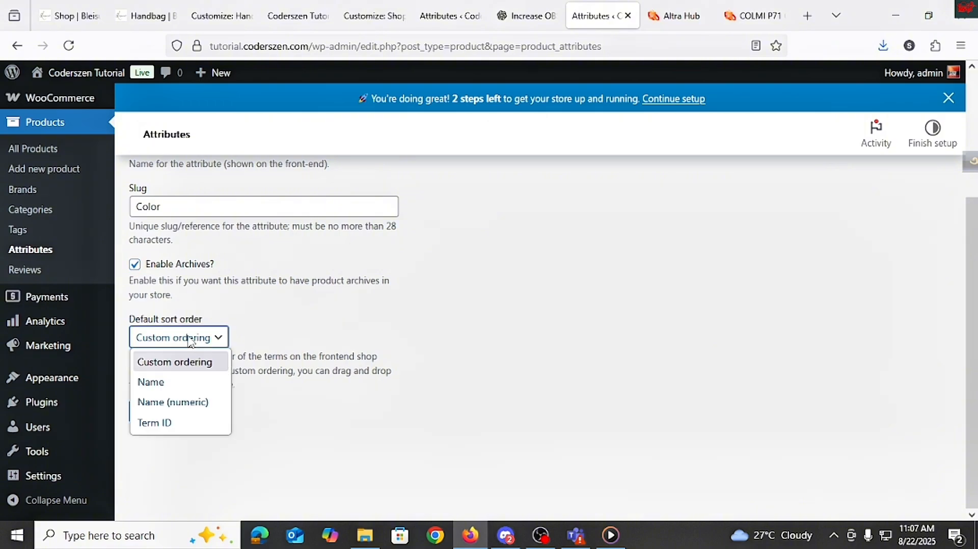
click(315, 340)
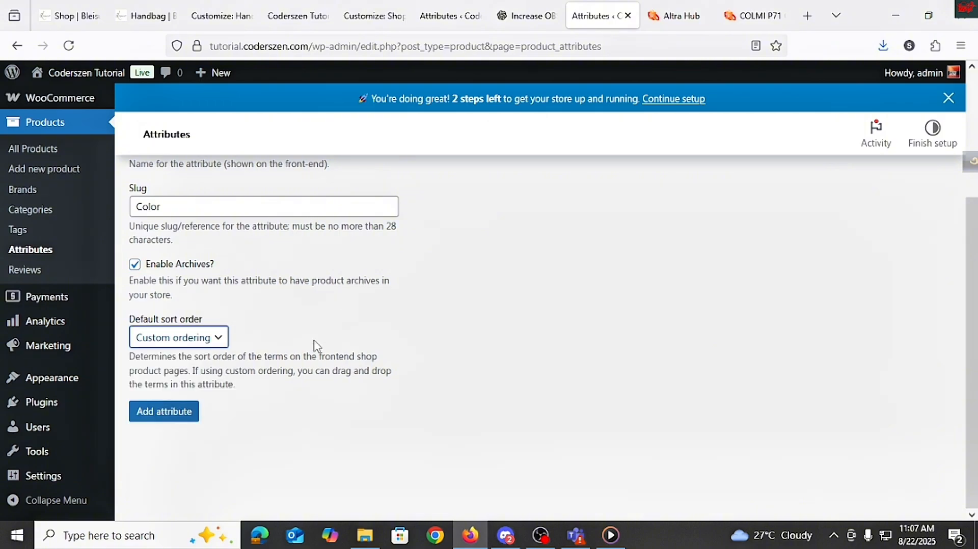
click(148, 417)
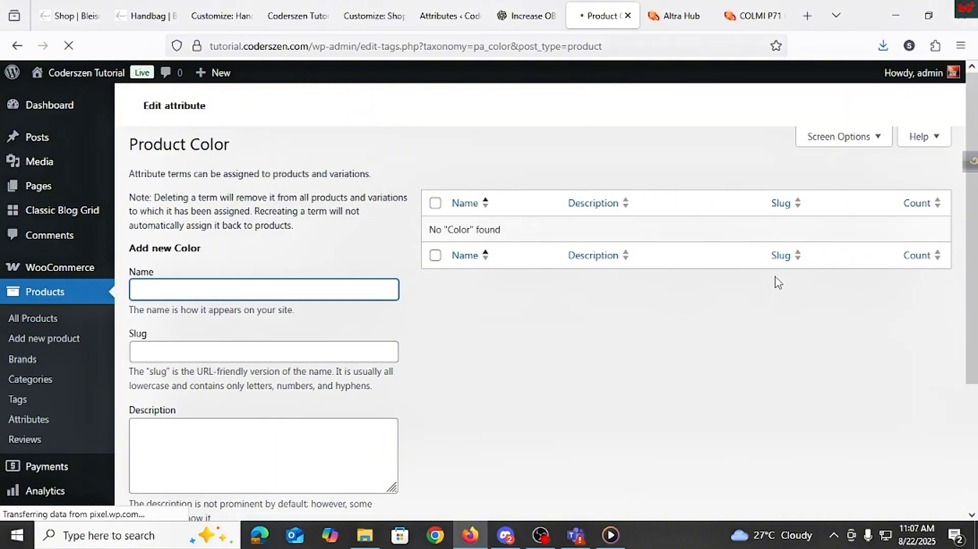
Step: Check the swatch color names on the reference product page and shop listing
click(753, 16)
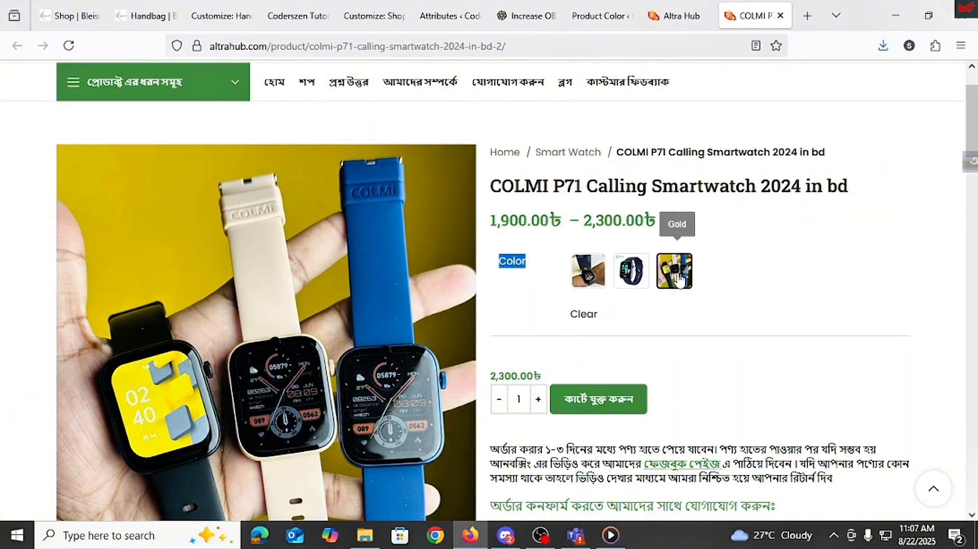
click(675, 16)
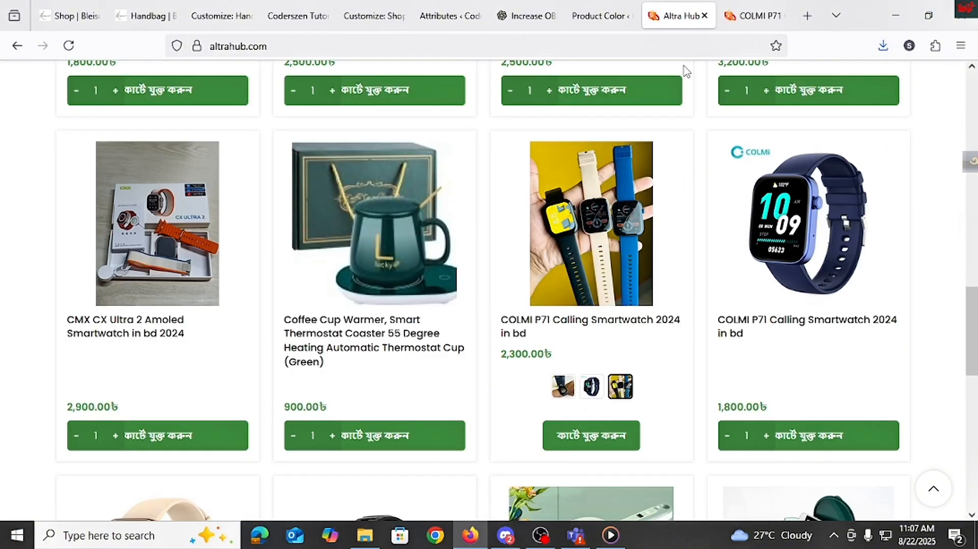
click(599, 15)
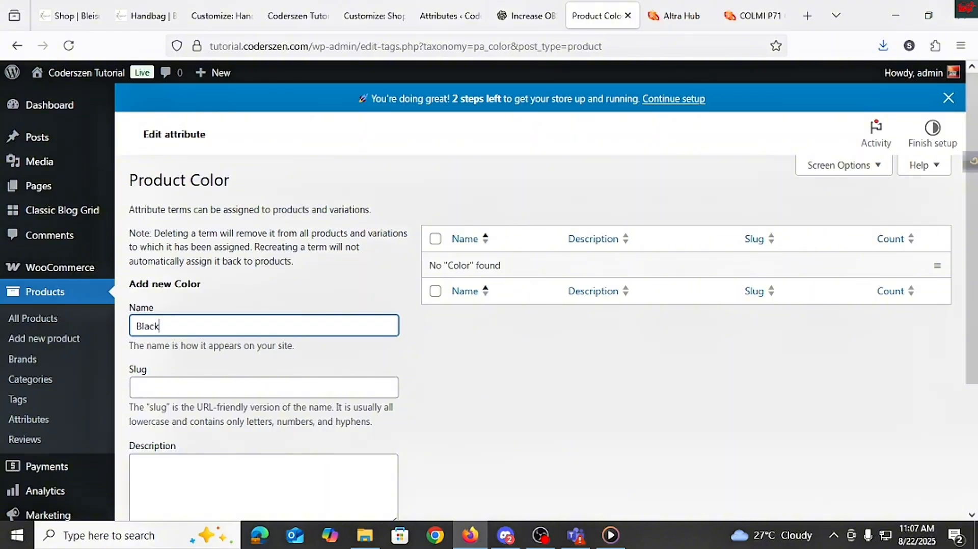
Step: Add a Color term named Black with slug black
click(212, 386)
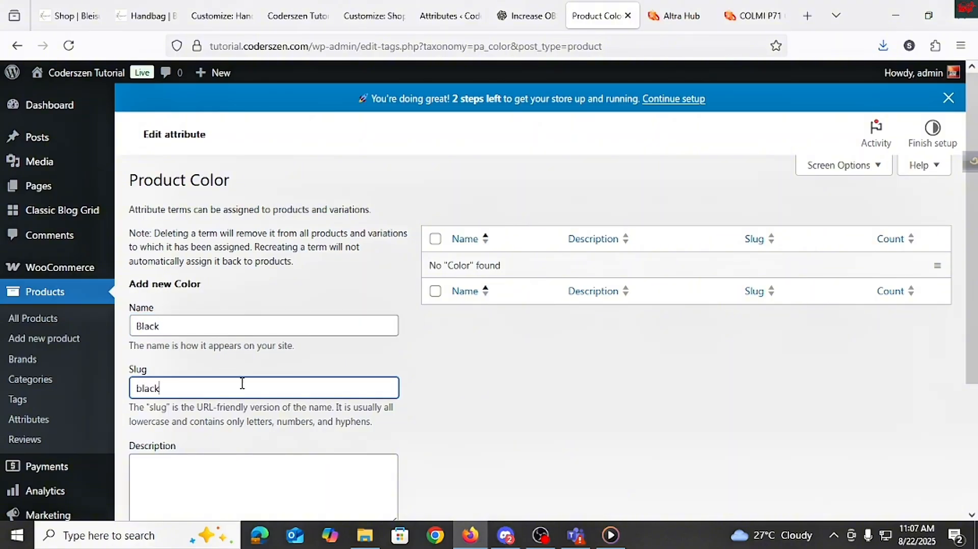
scroll(242, 383, down, 3)
click(179, 414)
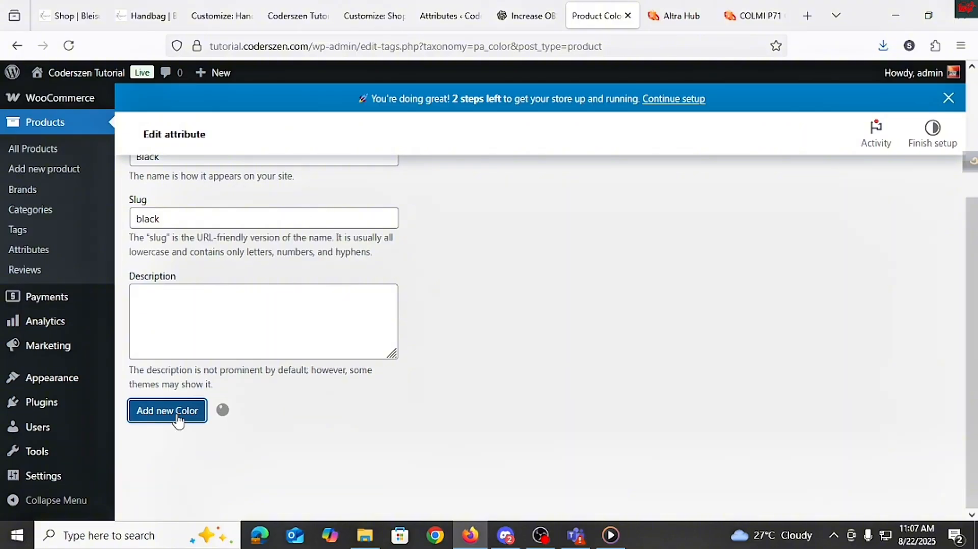
scroll(509, 326, up, 3)
scroll(443, 367, down, 3)
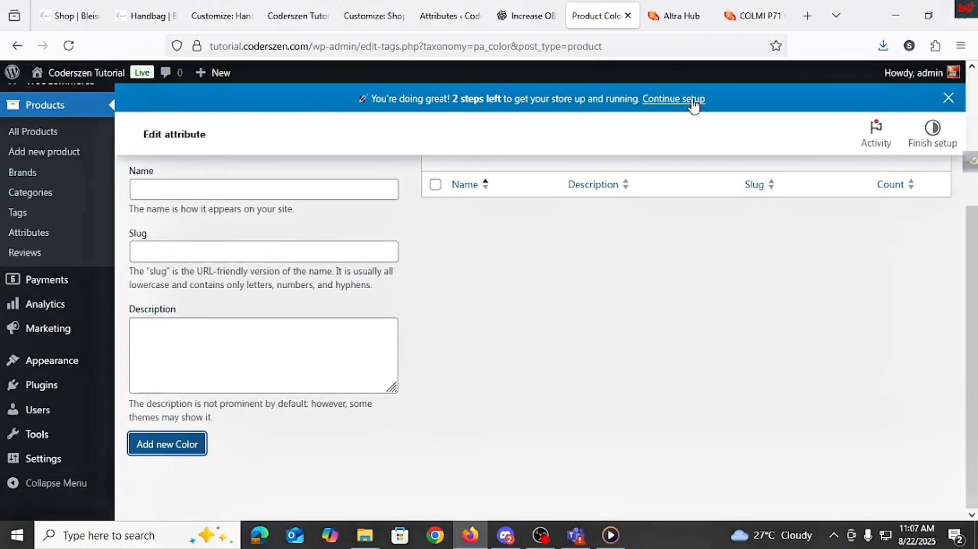
scroll(565, 315, up, 3)
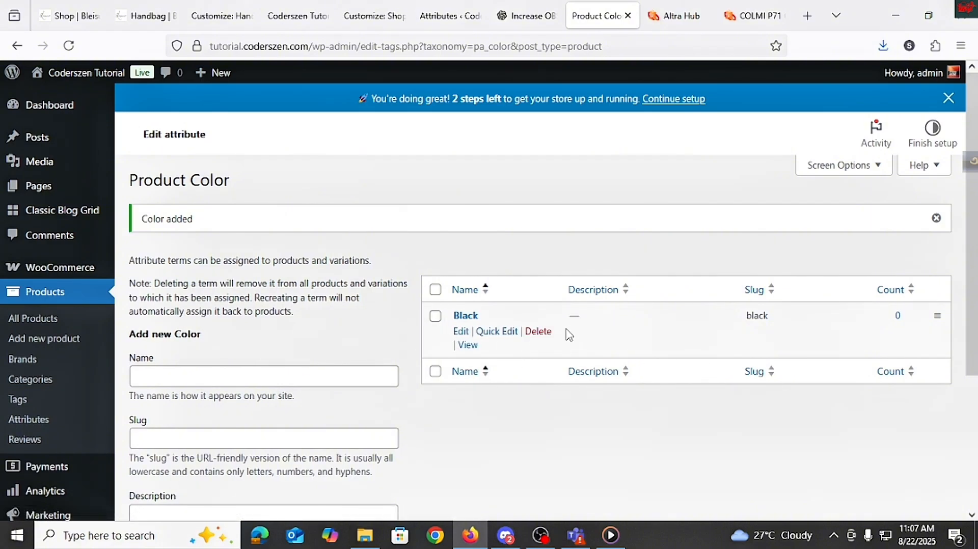
Step: Add a Color term named Blue, copying the name into its slug
click(153, 385)
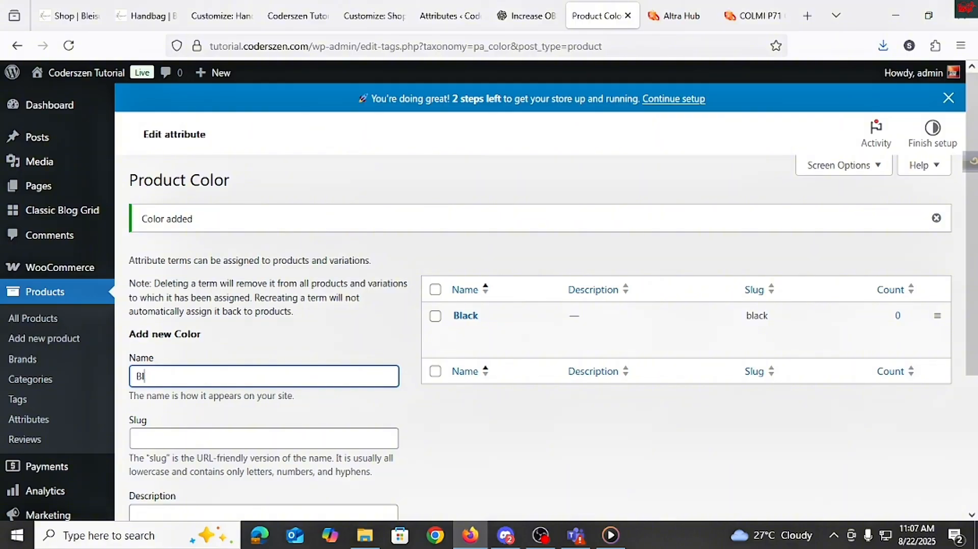
key(ctrl+a)
key(ctrl+c)
click(163, 436)
key(ctrl+v)
scroll(247, 408, down, 4)
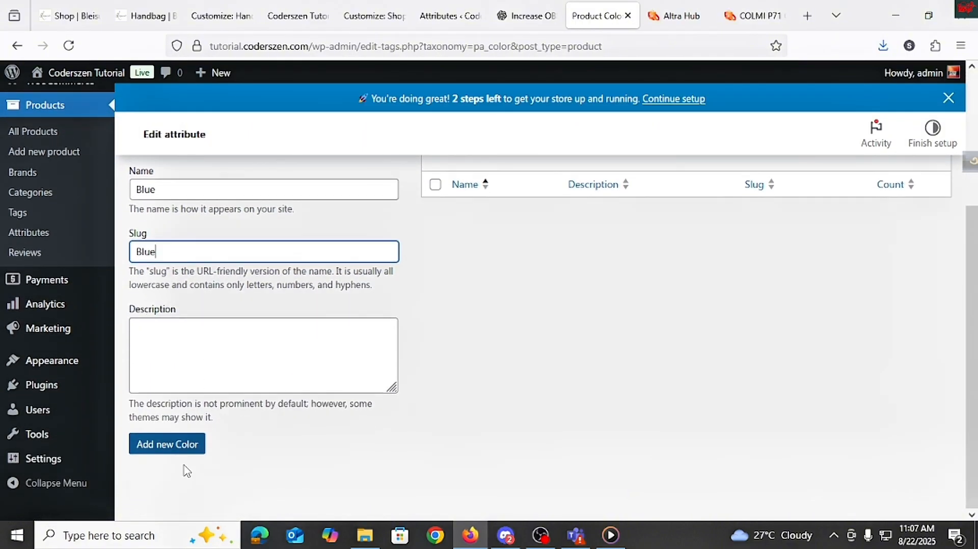
click(183, 445)
Step: Add a Color term named Gold, using Gold as its slug and description too
scroll(393, 378, up, 2)
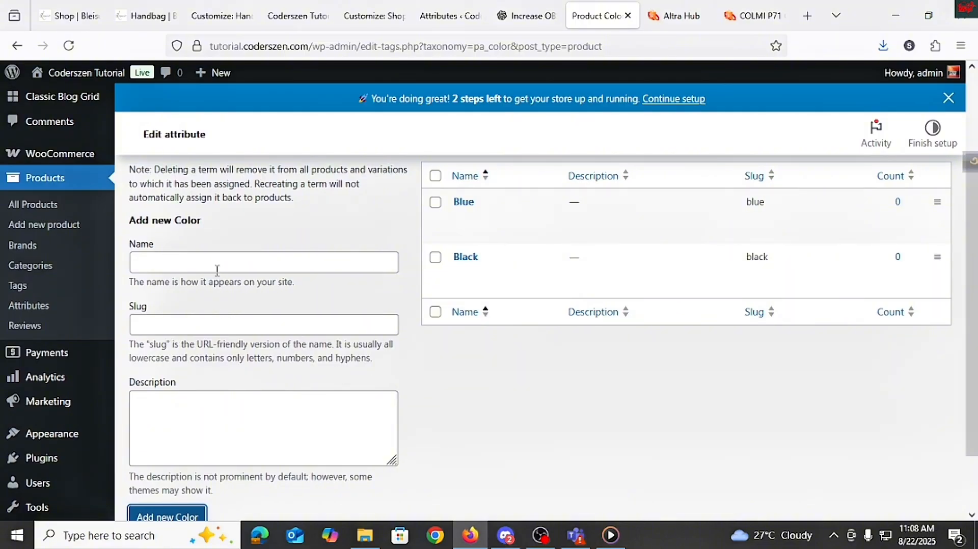
click(202, 267)
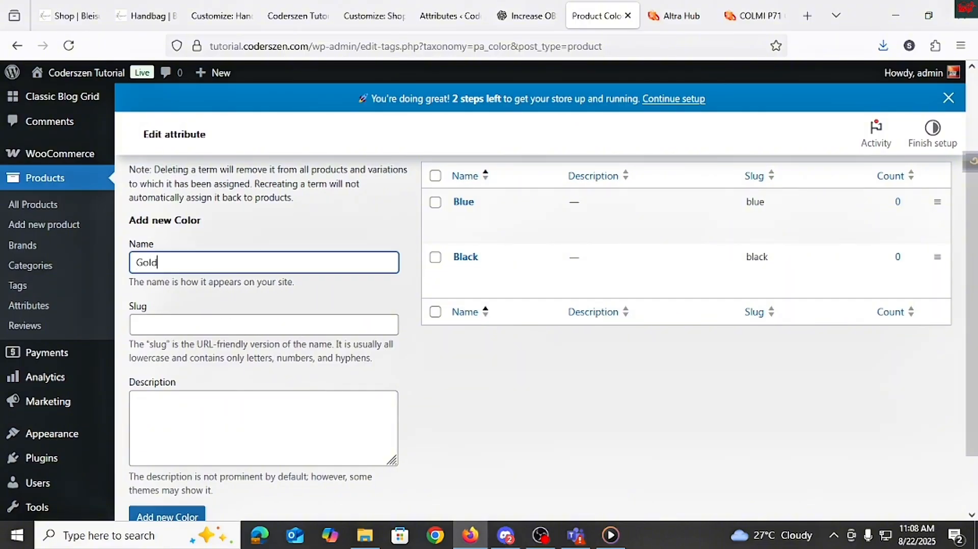
key(ctrl+a)
key(ctrl+c)
click(175, 329)
key(ctrl+v)
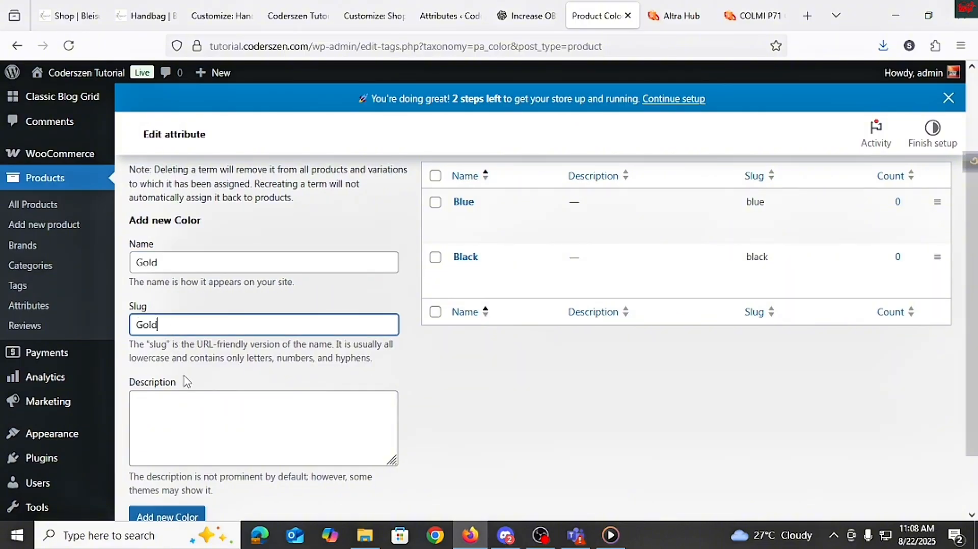
click(190, 413)
key(ctrl+v)
scroll(190, 412, down, 3)
click(181, 452)
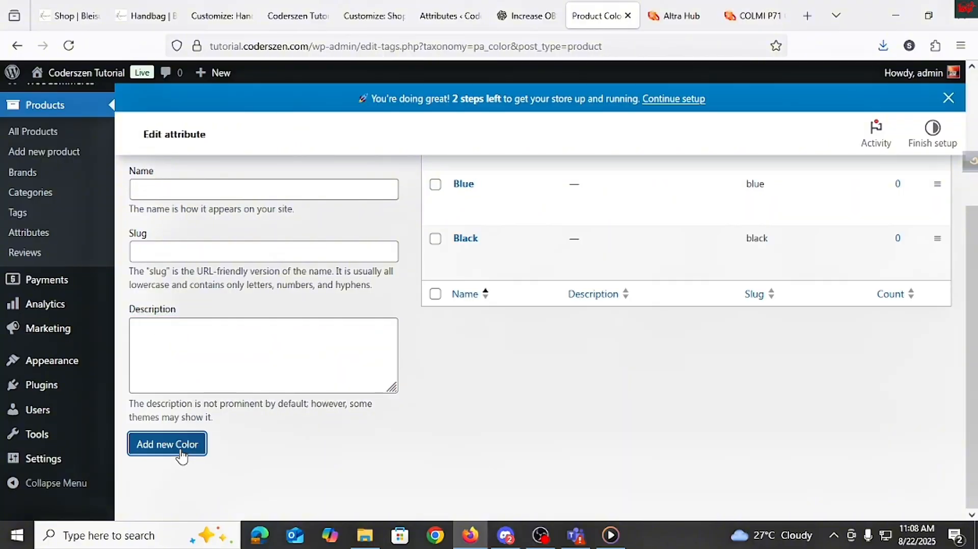
scroll(423, 428, up, 3)
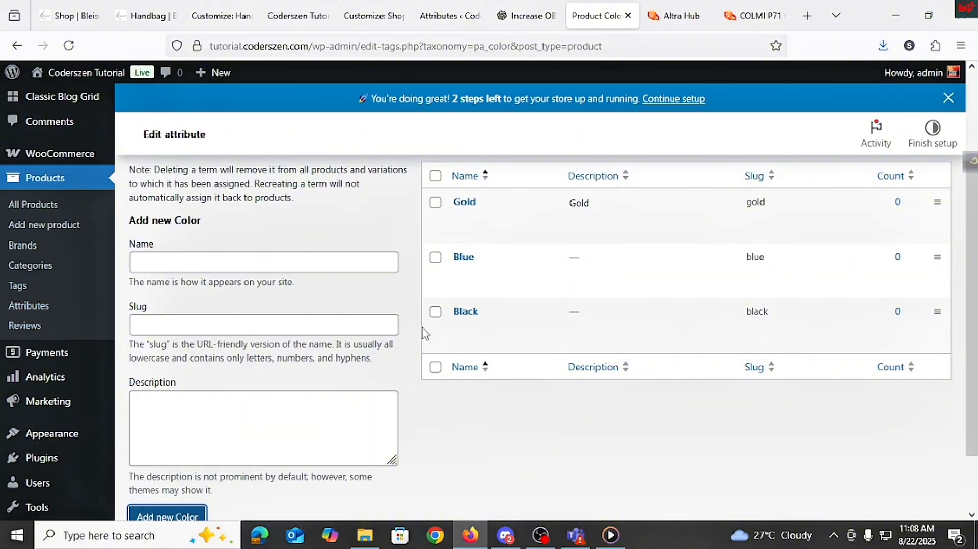
Step: Start a new product and give it the reference product's title, COLMI P71 Calling Smartwatch 2024 in bd
click(32, 206)
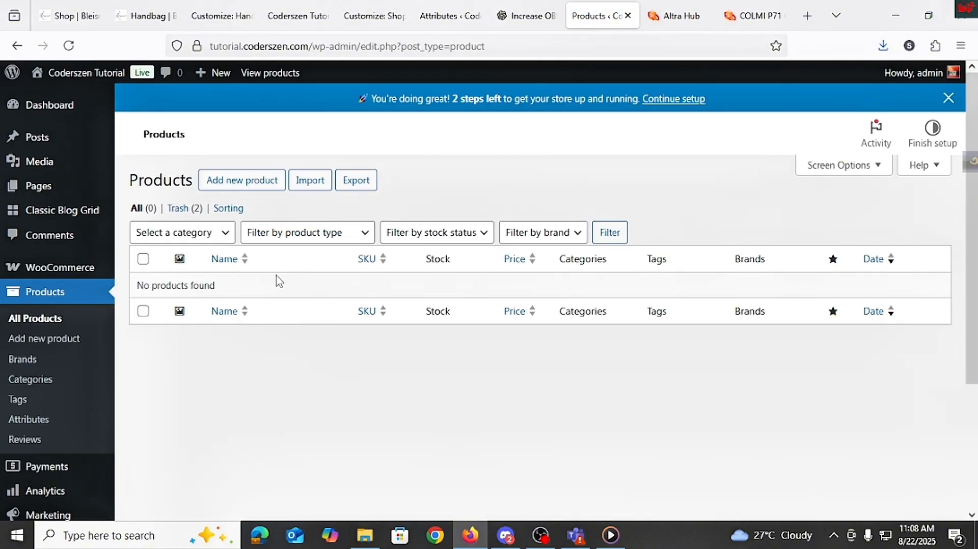
click(247, 186)
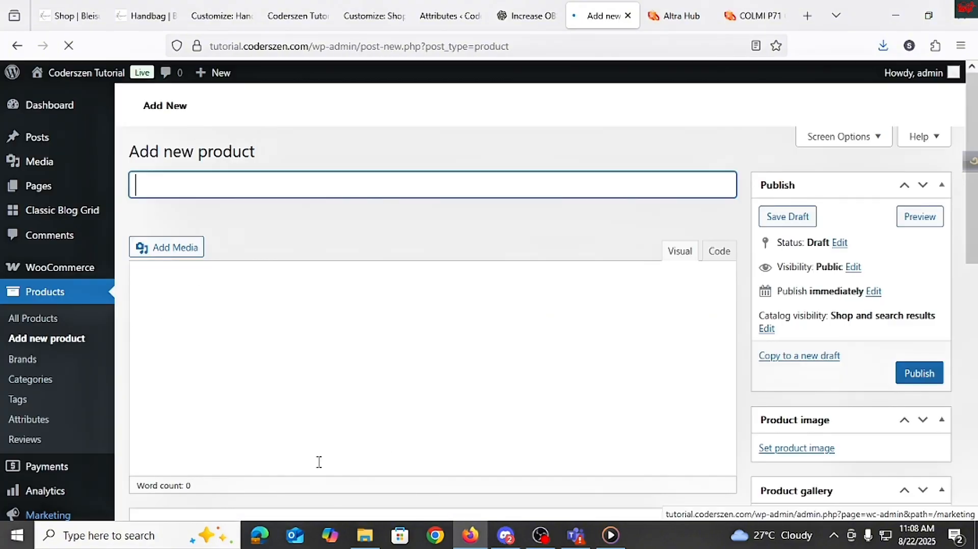
click(675, 16)
click(749, 19)
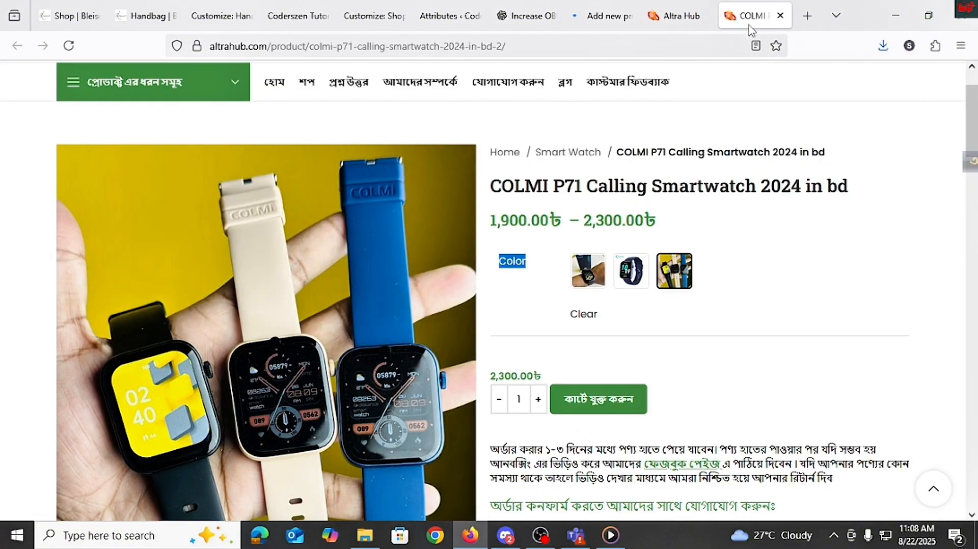
triple_click(530, 196)
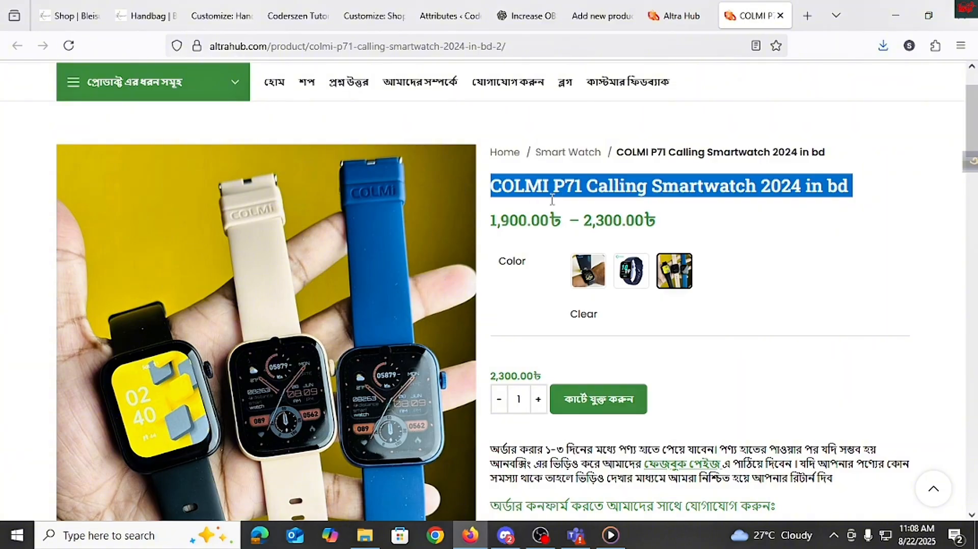
key(ctrl+c)
click(601, 16)
key(ctrl+v)
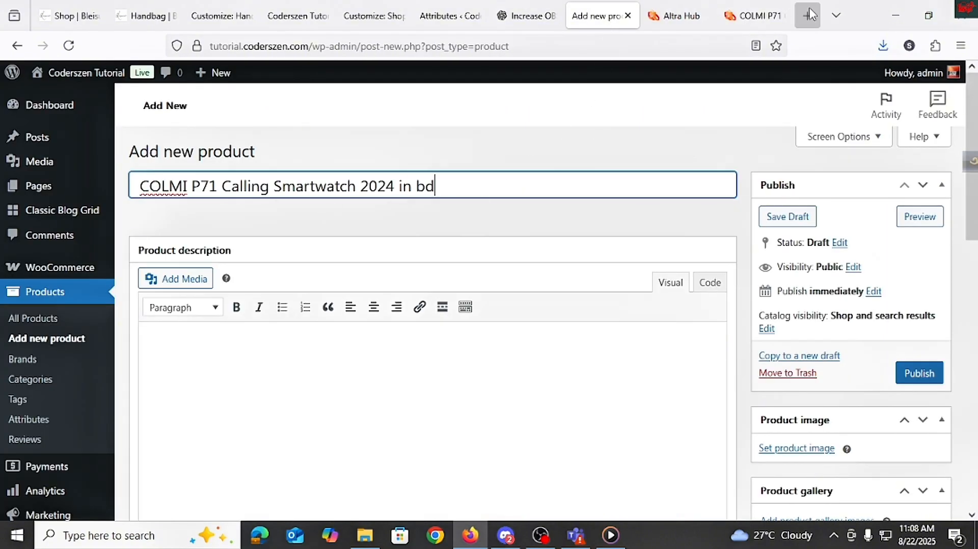
Step: Copy the reference product's description text into the new product's description
click(749, 16)
scroll(547, 322, down, 15)
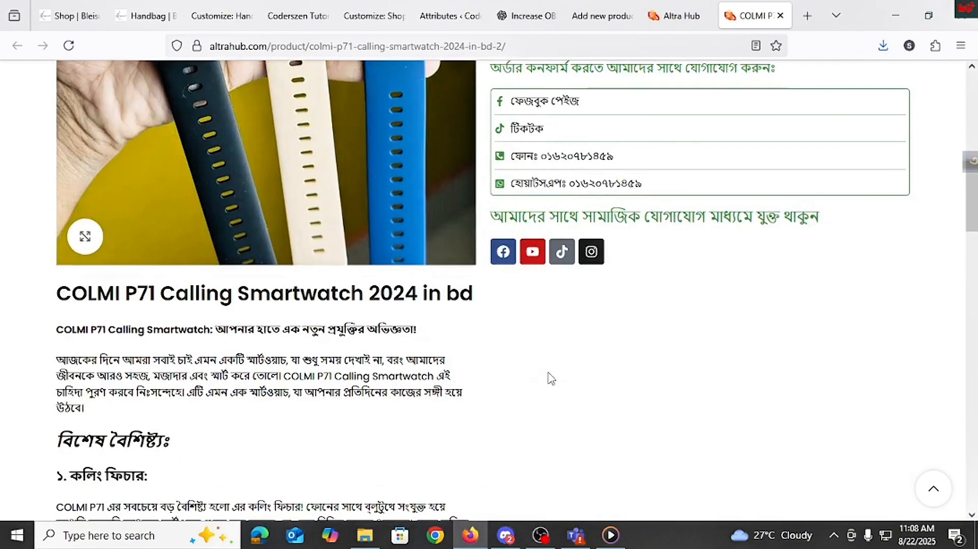
scroll(224, 286, up, 3)
drag(62, 148, 354, 363)
click(601, 16)
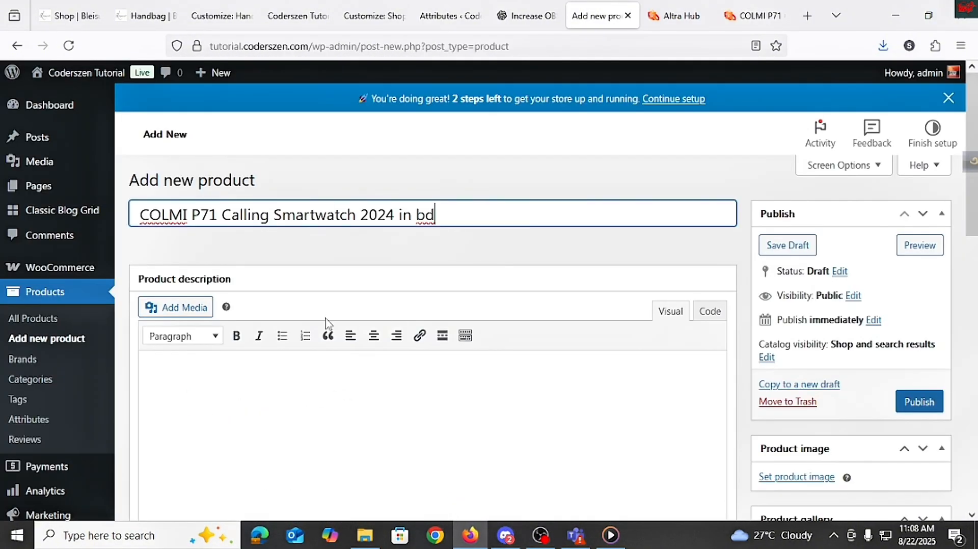
click(255, 396)
key(ctrl+v)
scroll(676, 171, down, 3)
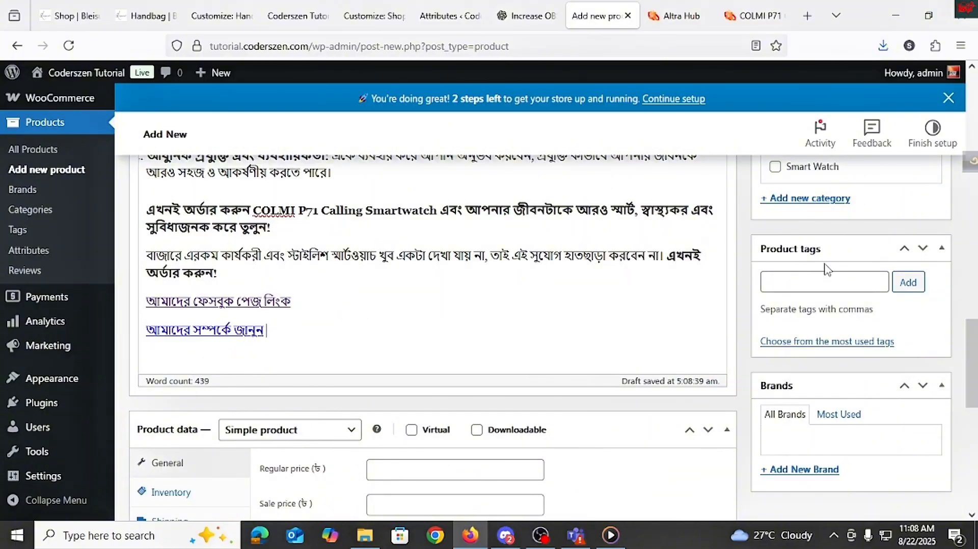
scroll(825, 276, up, 3)
scroll(818, 279, up, 2)
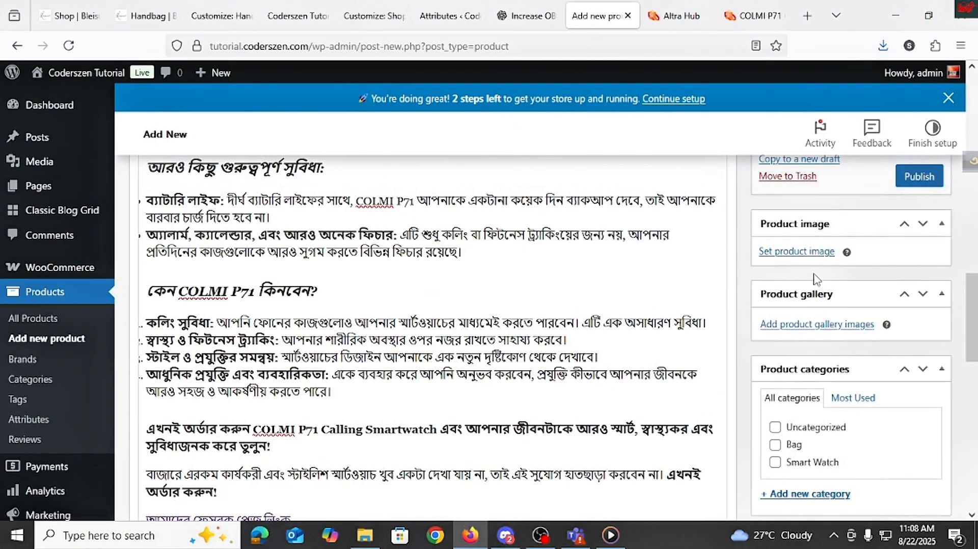
Step: Set the product image to the photo of three smartwatches from the media library
click(805, 252)
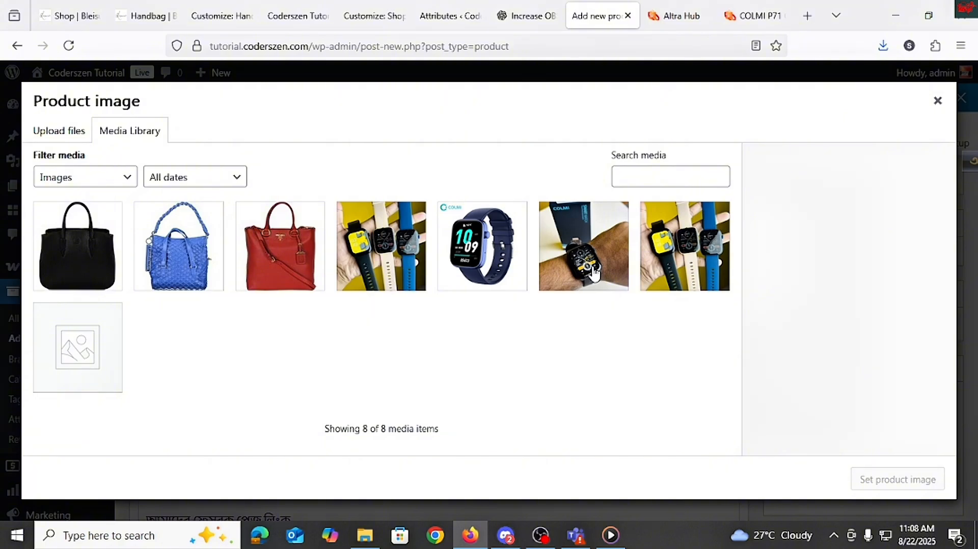
click(382, 285)
click(898, 480)
scroll(800, 301, down, 3)
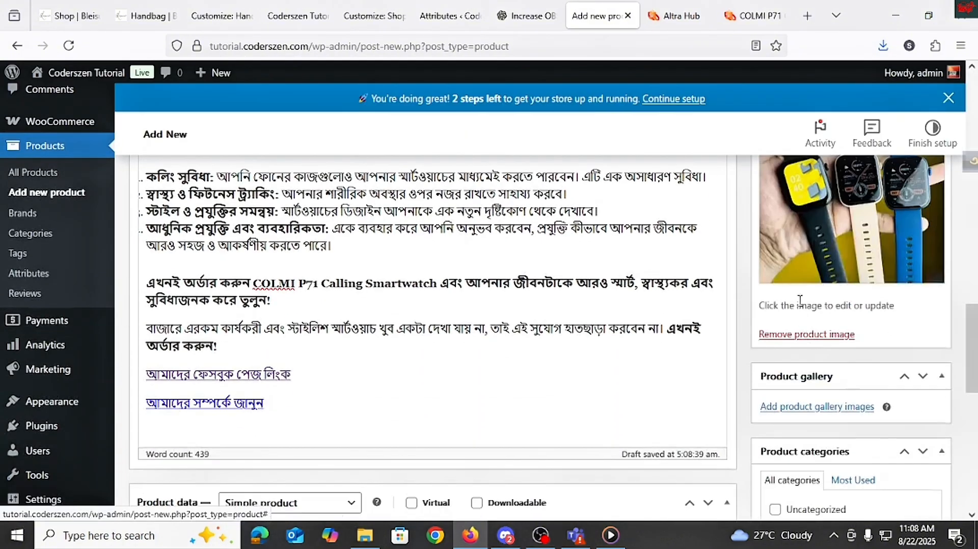
Step: Add the three remaining smartwatch images to the product gallery
scroll(800, 300, up, 3)
scroll(800, 306, down, 5)
click(793, 341)
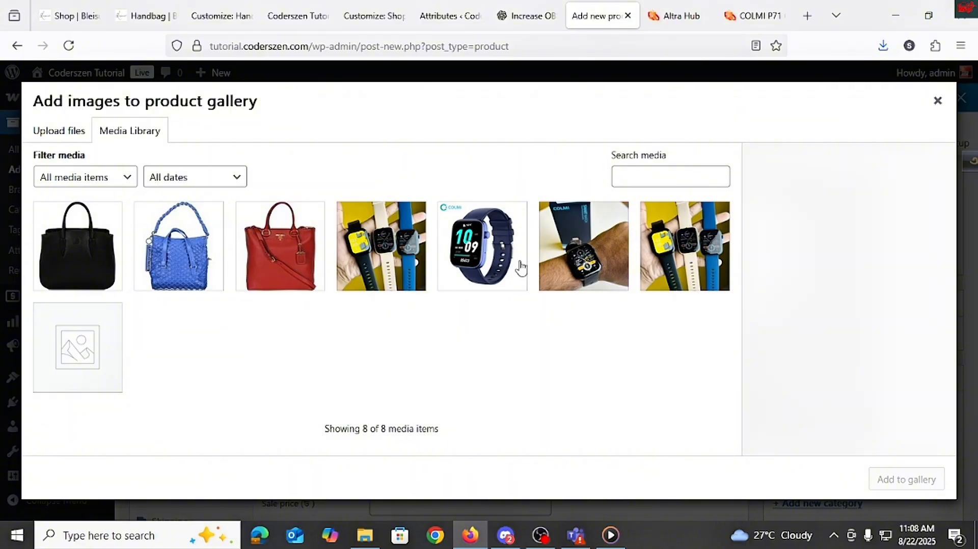
click(520, 267)
click(597, 269)
click(671, 239)
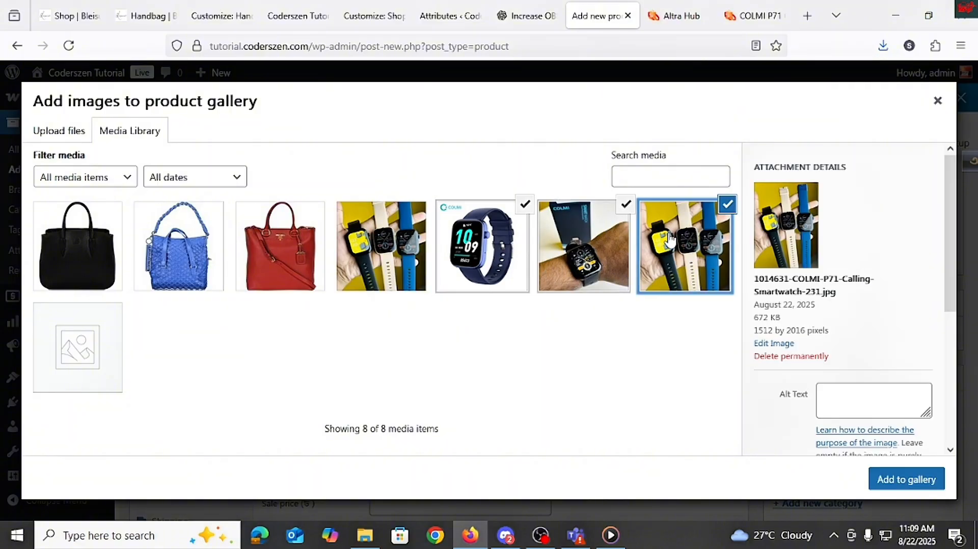
click(919, 486)
scroll(815, 377, down, 2)
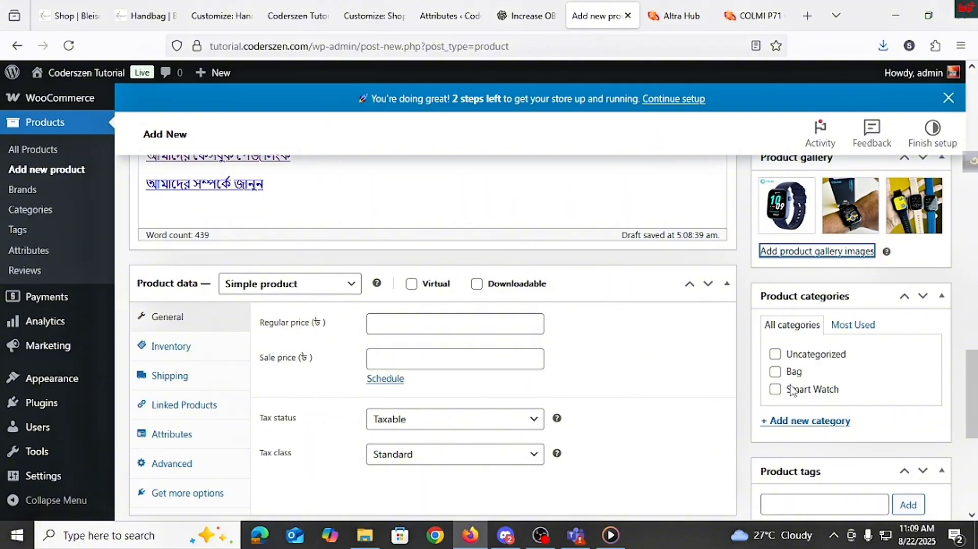
Step: Assign the product to the Smart Watch category
click(810, 423)
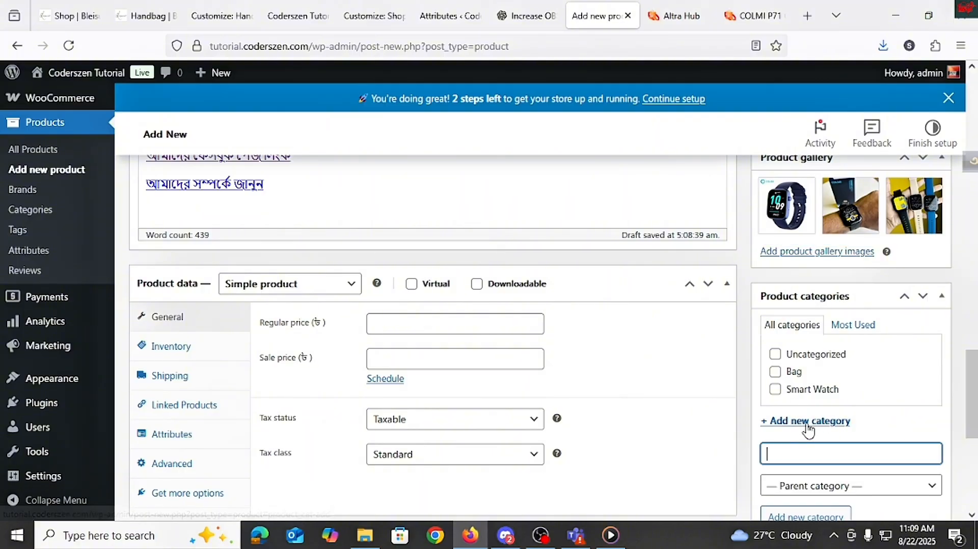
click(775, 390)
scroll(797, 399, down, 4)
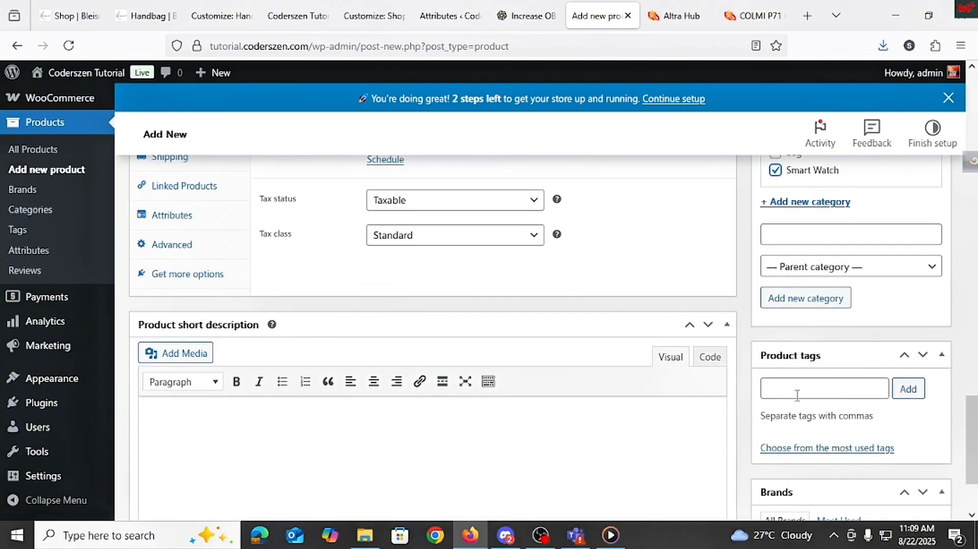
Step: Enter the product tag Colmi p71
click(805, 382)
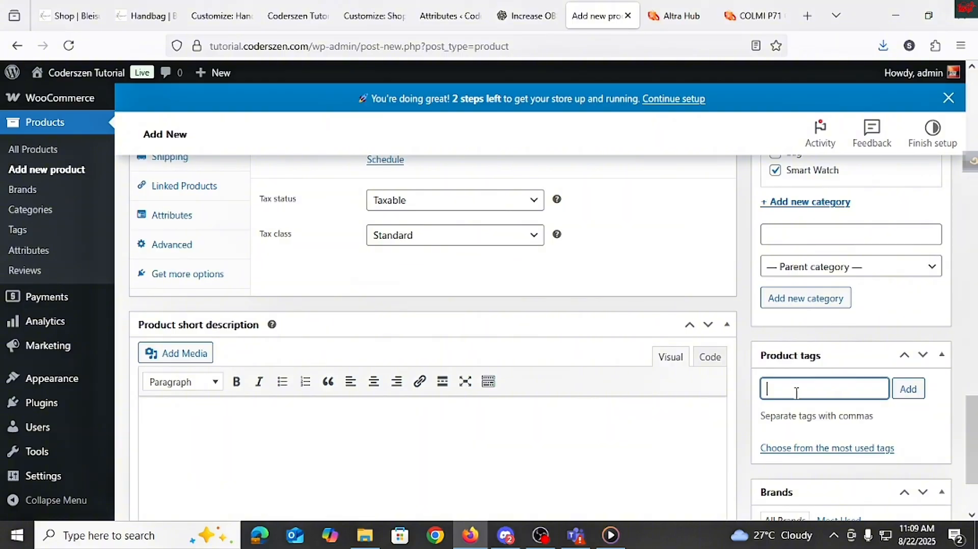
text(Colmi p71)
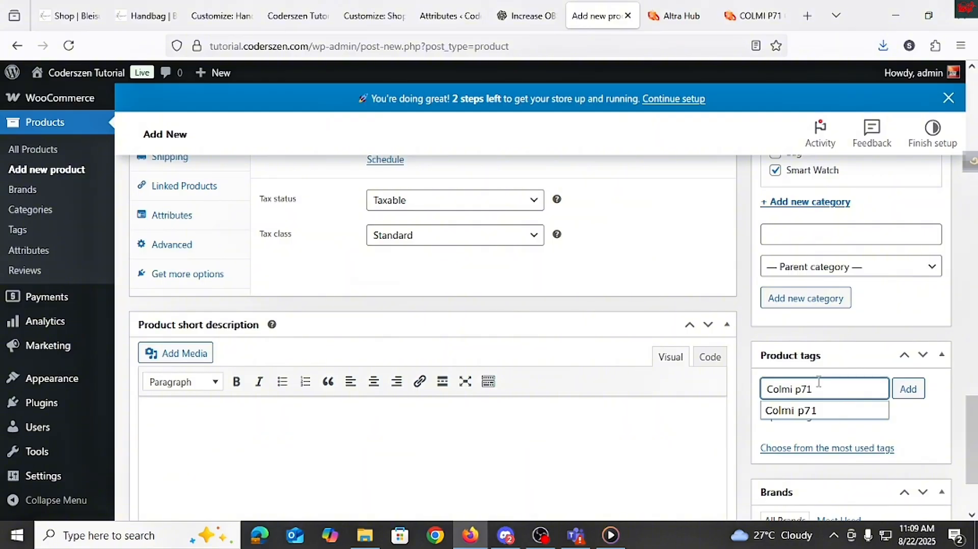
click(811, 409)
scroll(835, 414, down, 1)
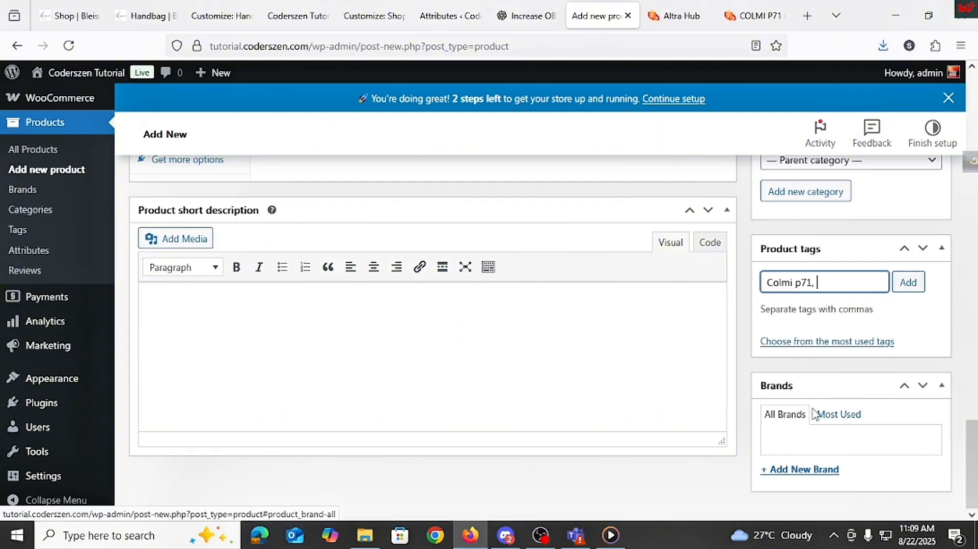
Step: Set the product type to Variable product
scroll(814, 413, up, 2)
scroll(814, 405, up, 4)
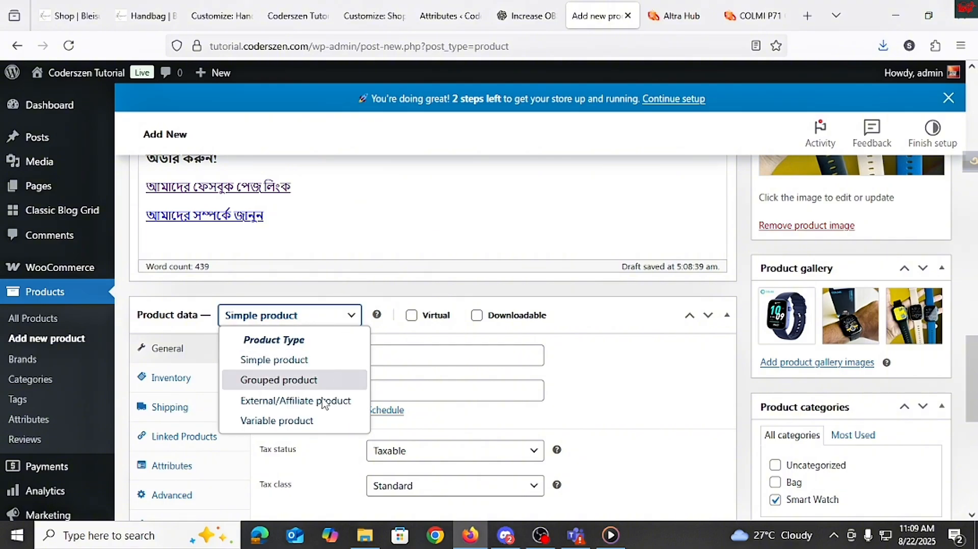
click(289, 421)
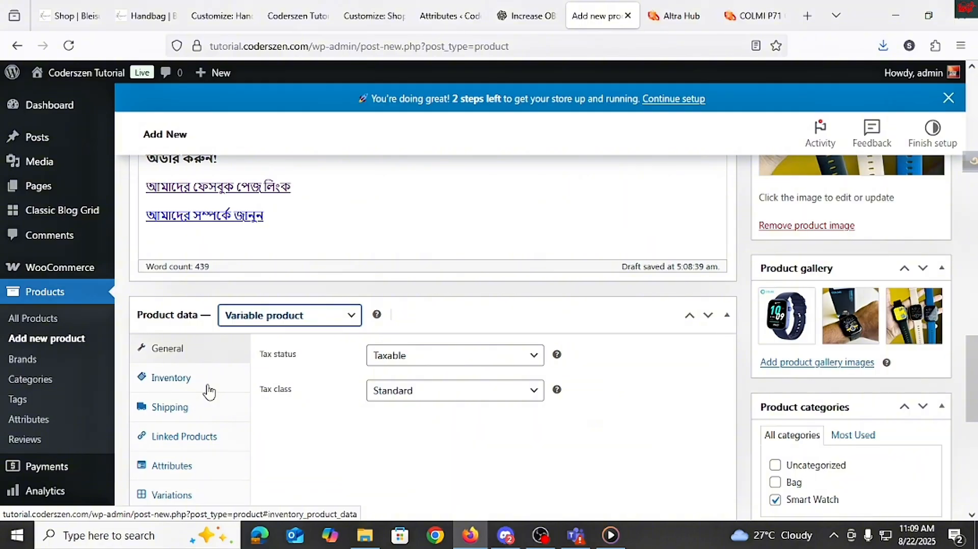
Step: Add the existing Color attribute to the product's attributes
click(212, 464)
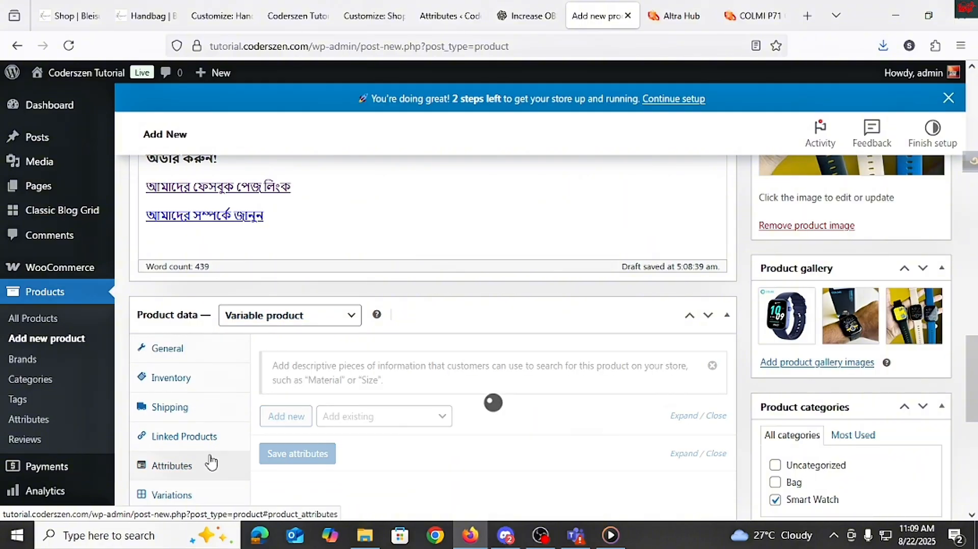
click(362, 418)
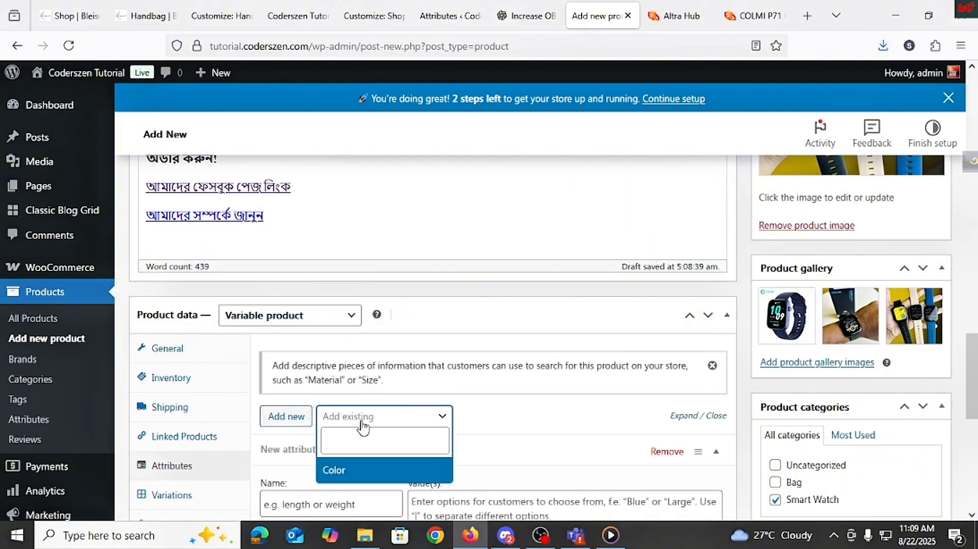
click(336, 472)
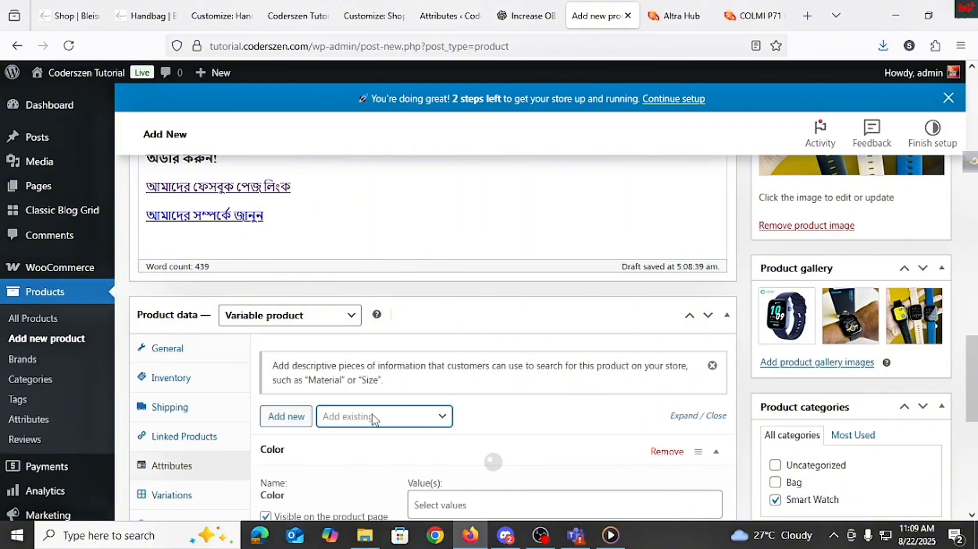
scroll(374, 418, down, 1)
scroll(390, 402, down, 2)
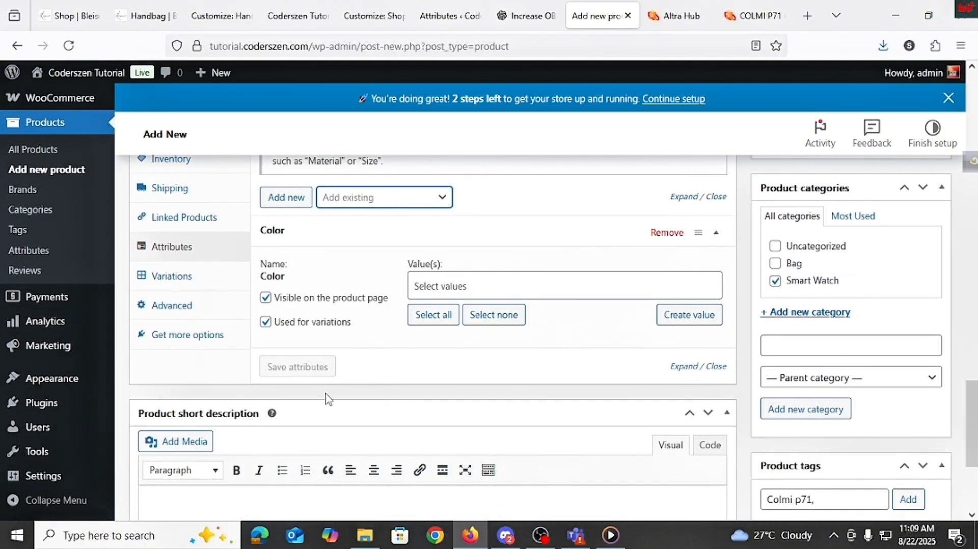
scroll(328, 398, up, 1)
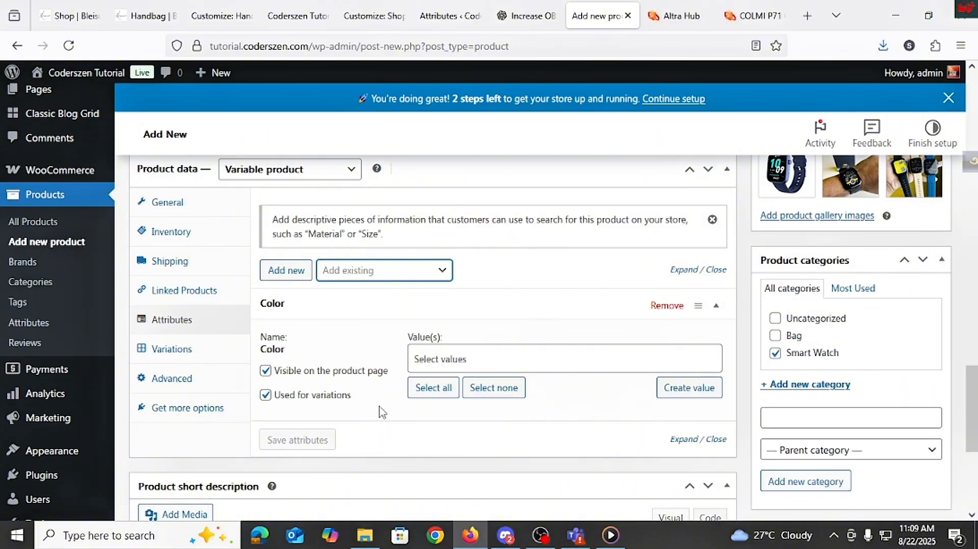
Step: Select all Color values (Black, Blue, Gold) for the attribute and save the attributes
click(446, 360)
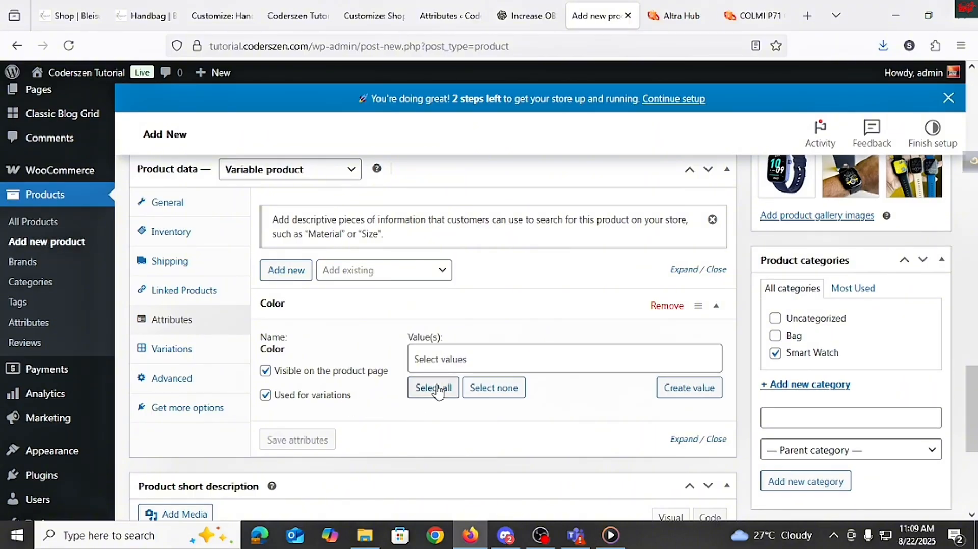
click(438, 390)
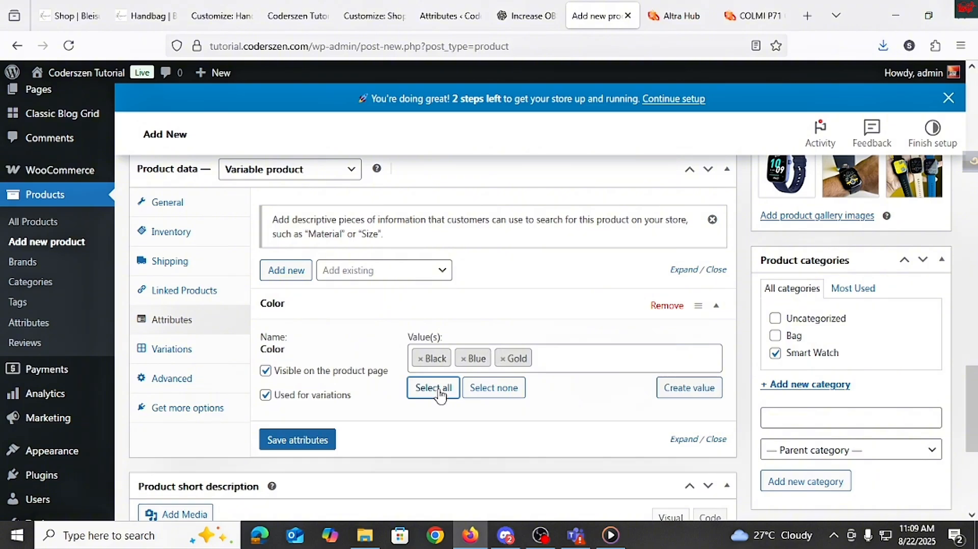
click(300, 441)
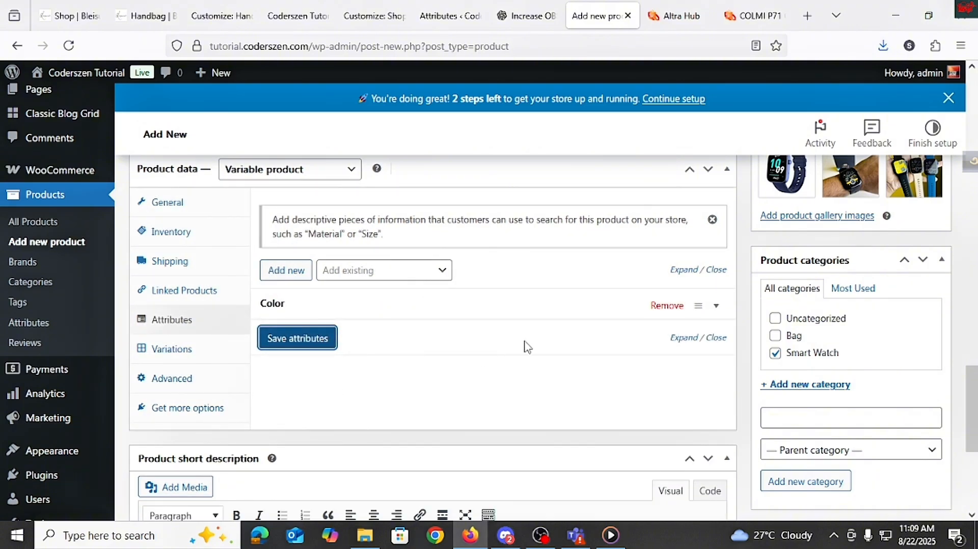
scroll(510, 403, up, 3)
scroll(509, 402, down, 3)
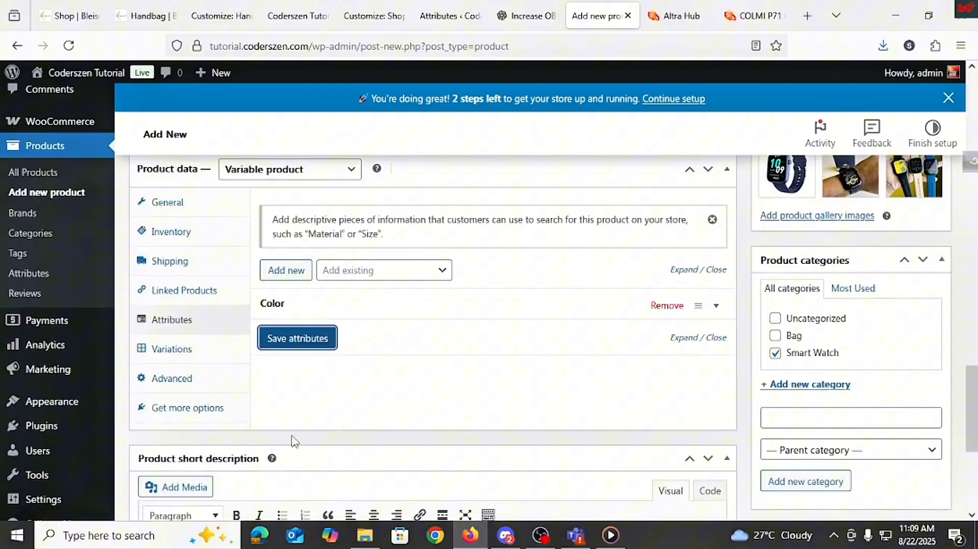
Step: Generate variations for every Color value of the product
click(195, 344)
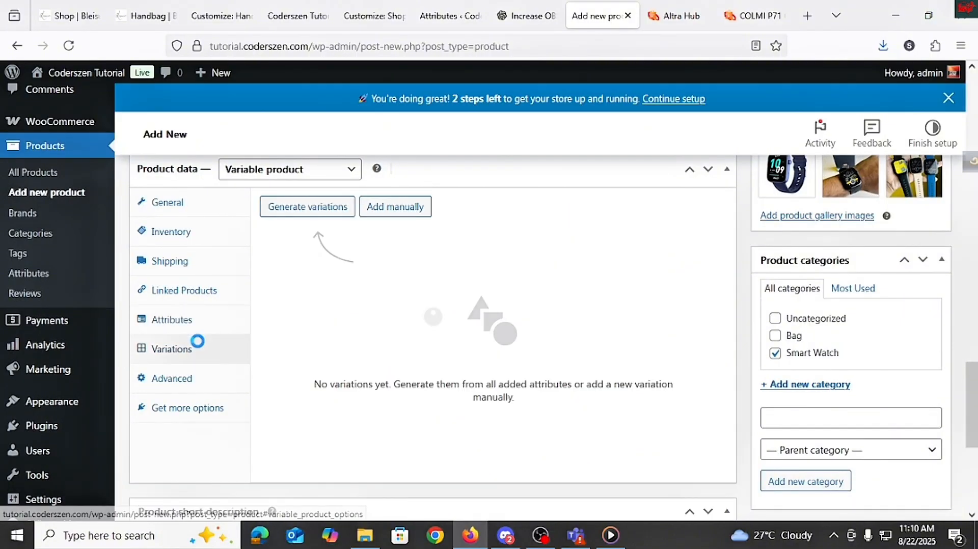
click(332, 211)
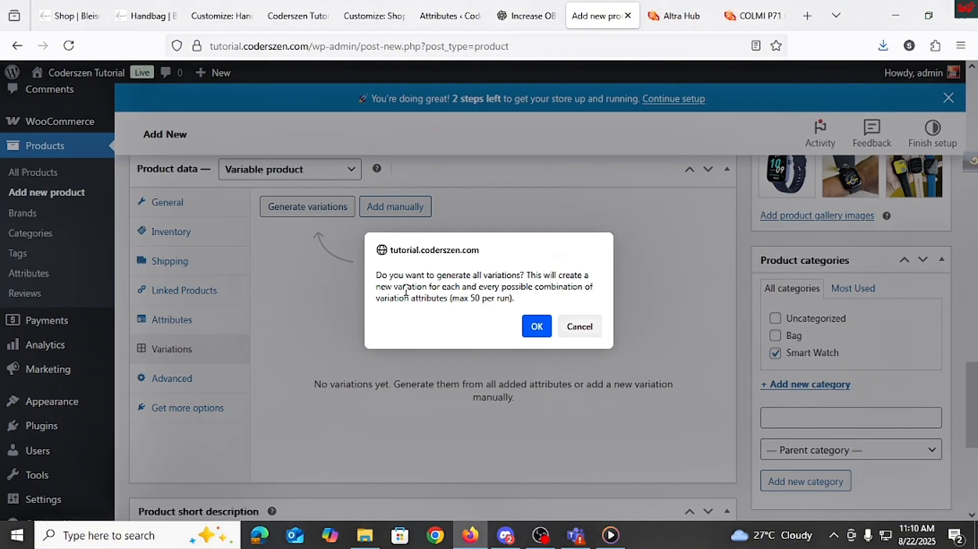
click(536, 327)
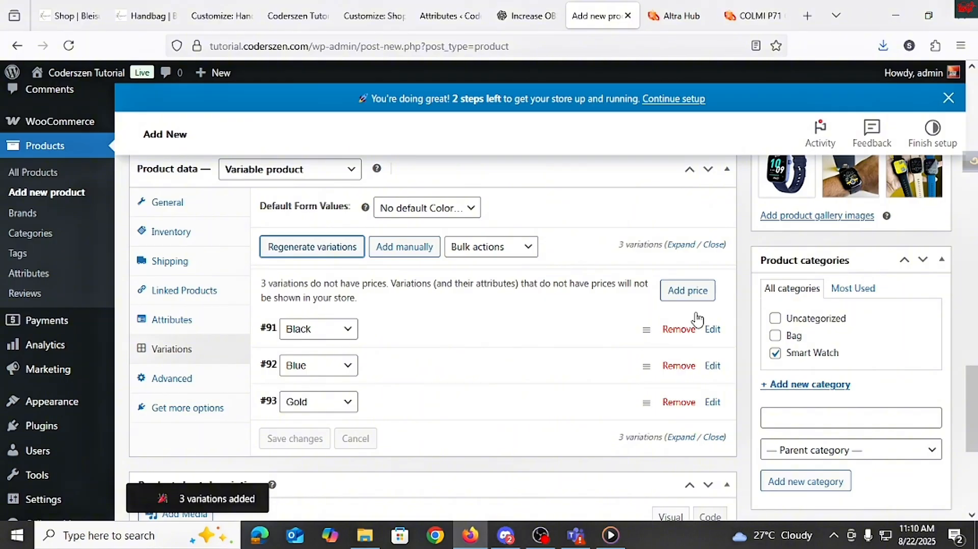
Step: Set the default form value for Color to Black
drag(265, 206, 350, 201)
click(341, 206)
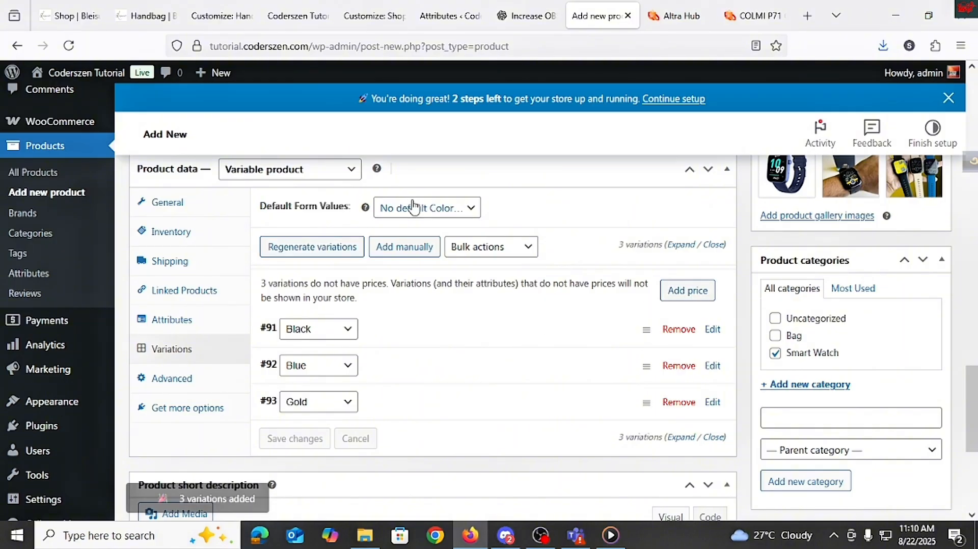
click(449, 207)
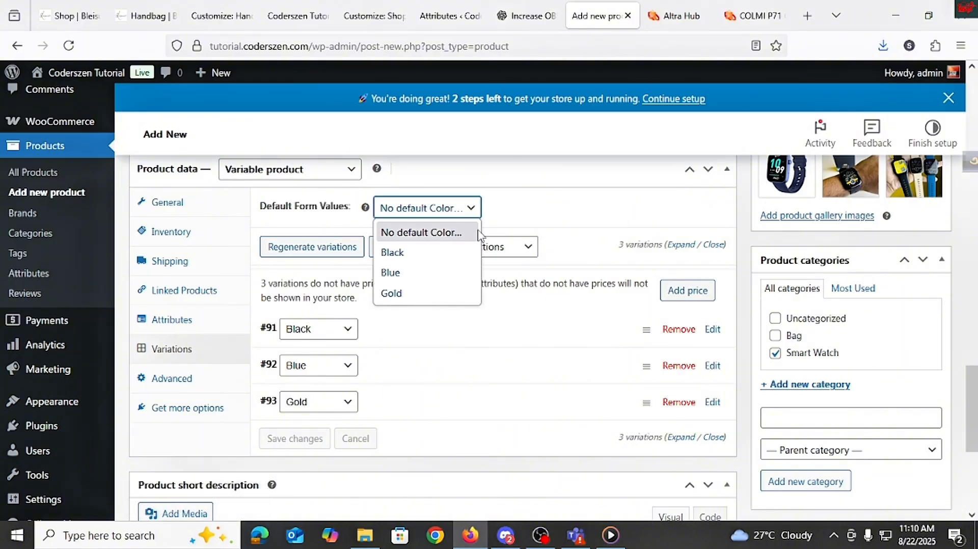
click(396, 253)
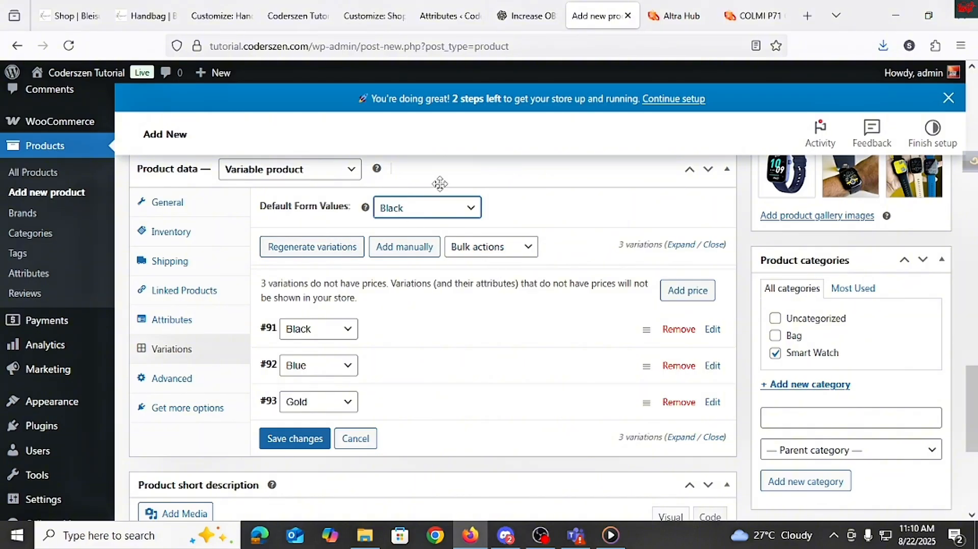
Step: Add a price of 2000 to all variations that have no price
mouse_move(365, 209)
click(685, 292)
click(370, 297)
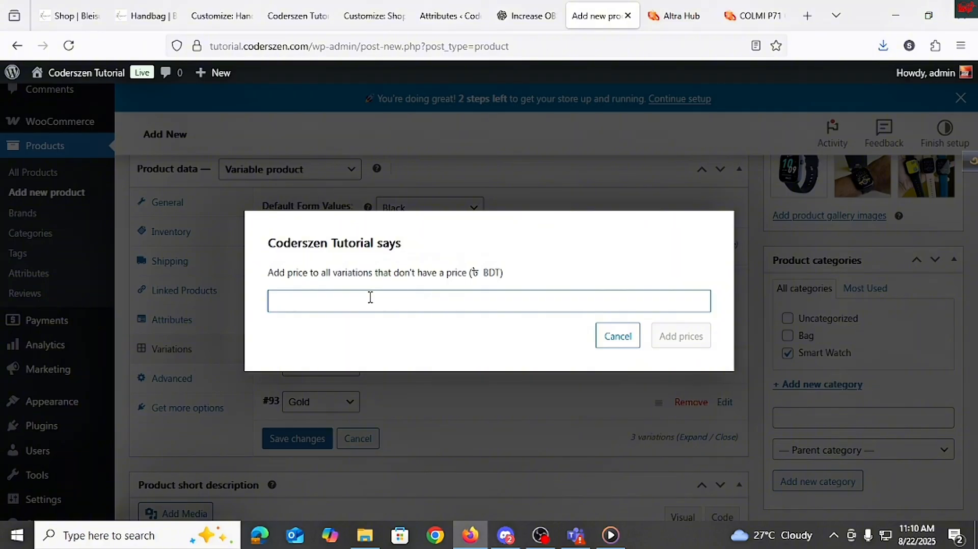
text(1)
text(2000)
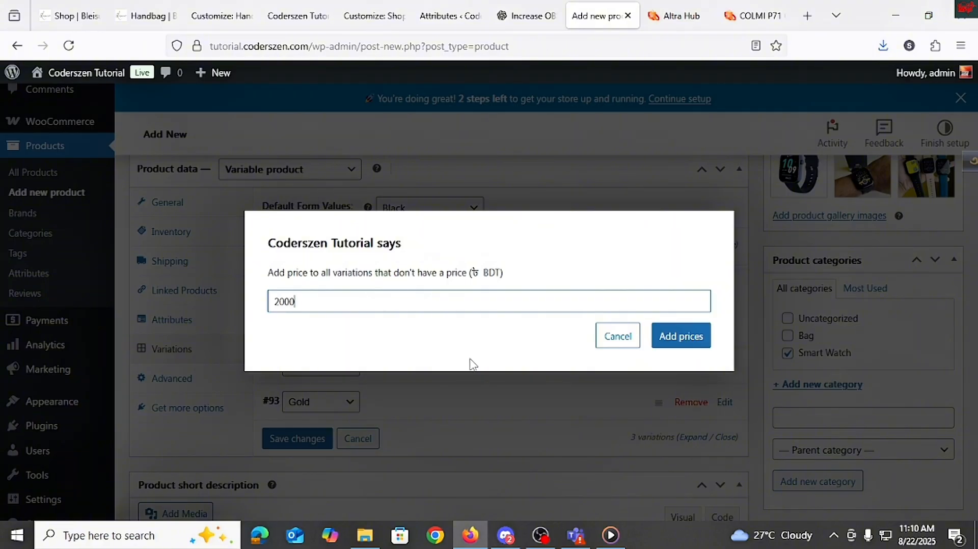
click(675, 341)
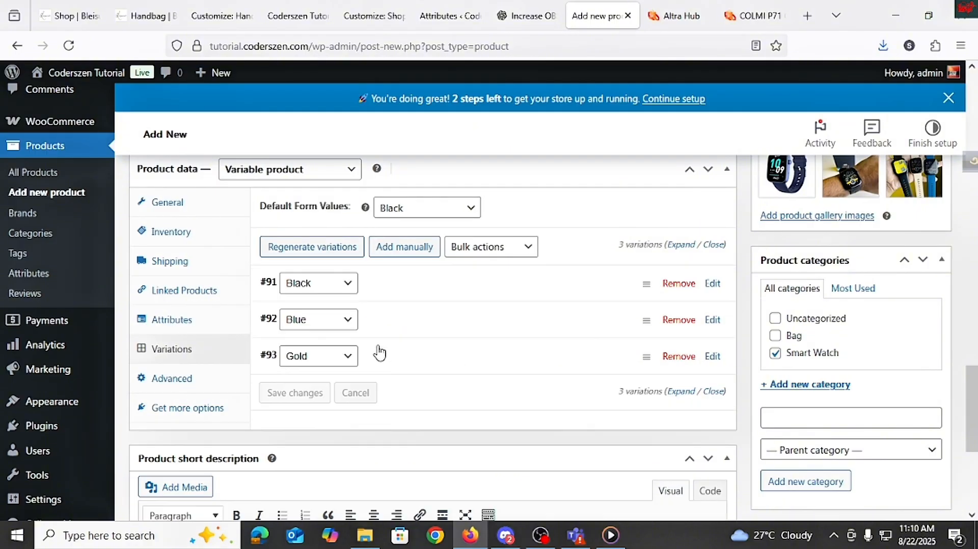
Step: Expand the Black variation and set its image to the watch-on-wrist photo from the media library
click(426, 330)
click(321, 395)
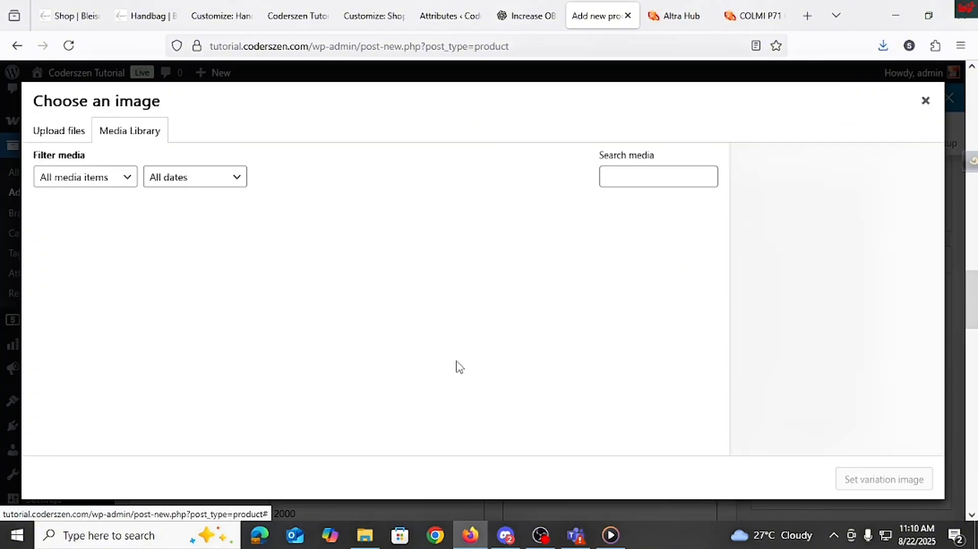
click(555, 270)
click(655, 252)
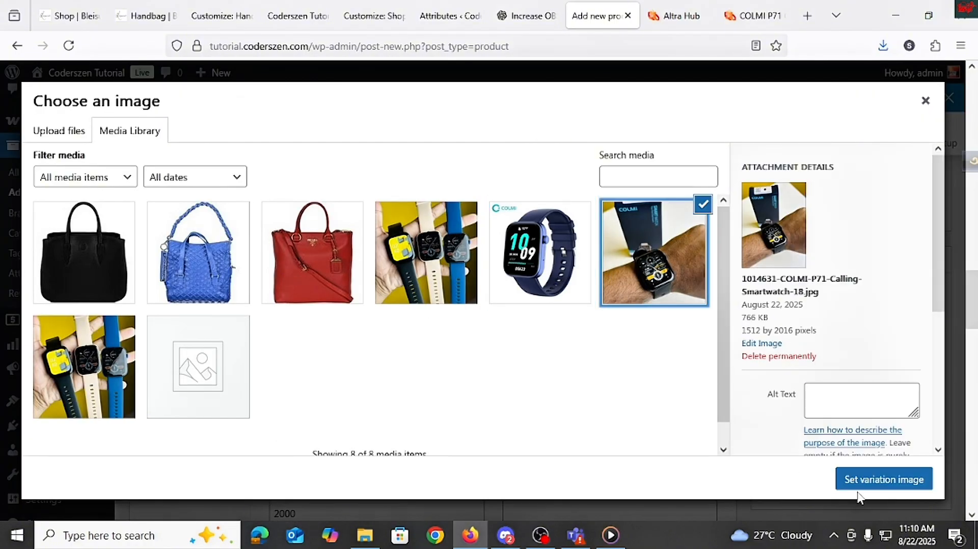
click(859, 489)
Step: Set the Black variation's regular price to 2200
scroll(341, 290, down, 3)
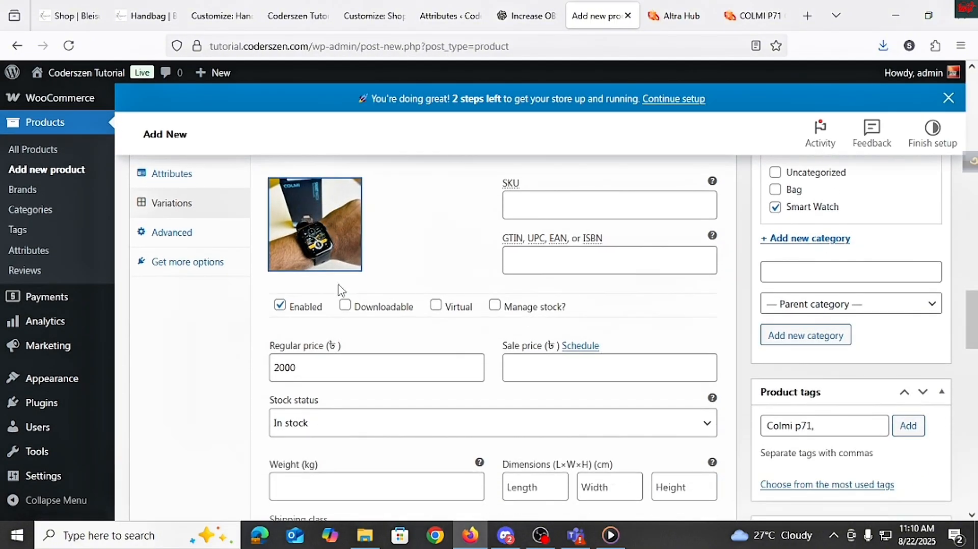
click(284, 360)
key(BackSpace)
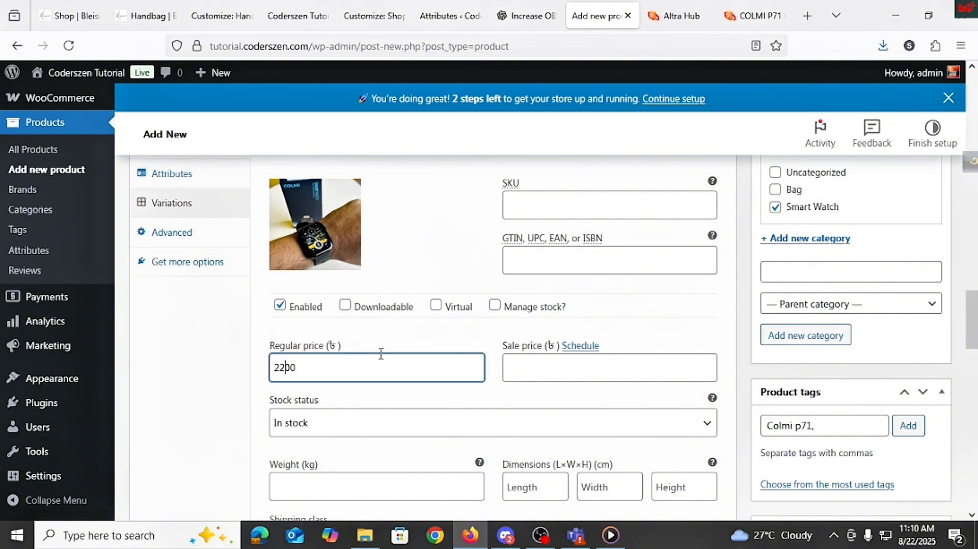
scroll(382, 353, down, 5)
scroll(353, 335, up, 3)
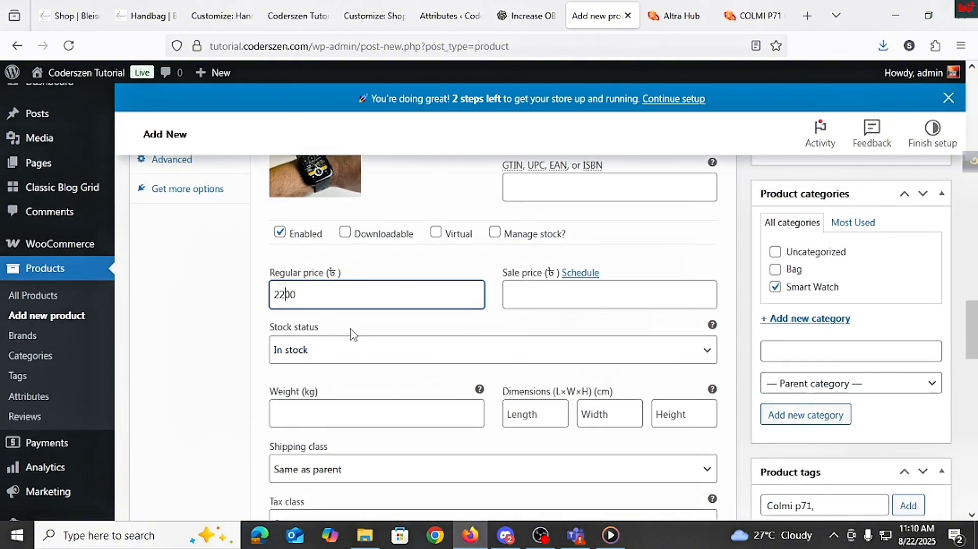
Step: Set the Blue variation's image to the blue COLMI watch photo
scroll(353, 335, down, 6)
click(343, 399)
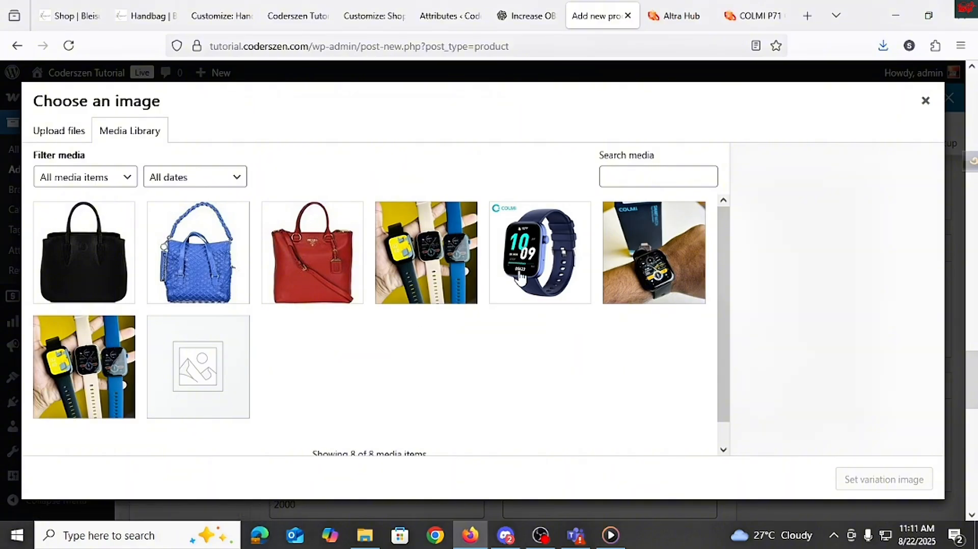
click(561, 260)
click(885, 479)
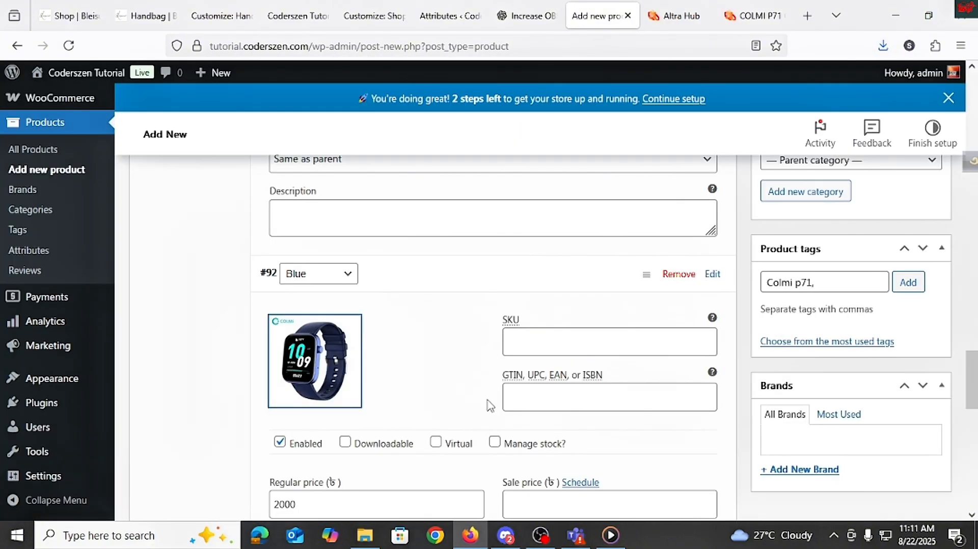
Step: Expand the Gold variation and set its image to the photo of three watches held in a hand
scroll(361, 411, down, 7)
scroll(361, 411, up, 1)
scroll(356, 245, down, 3)
scroll(342, 237, up, 5)
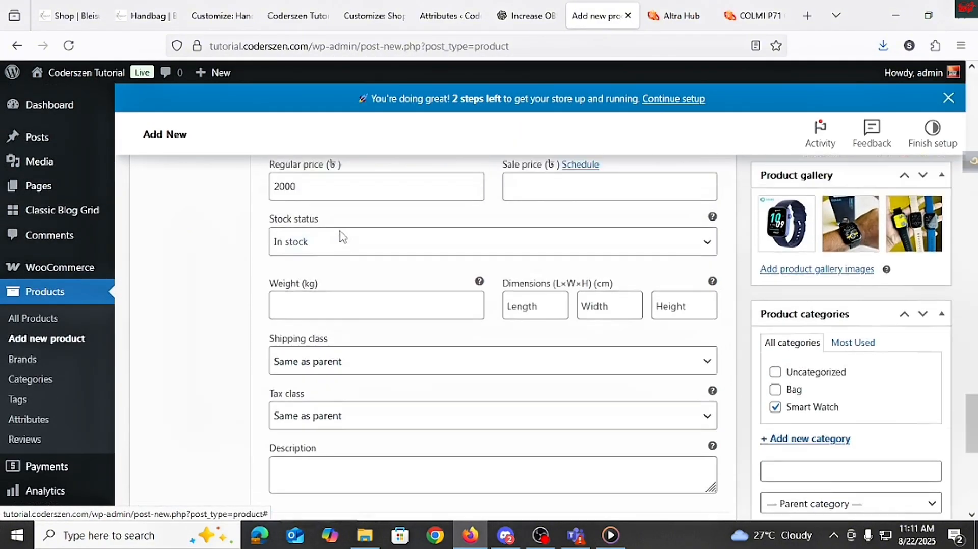
scroll(343, 237, down, 8)
scroll(334, 293, up, 3)
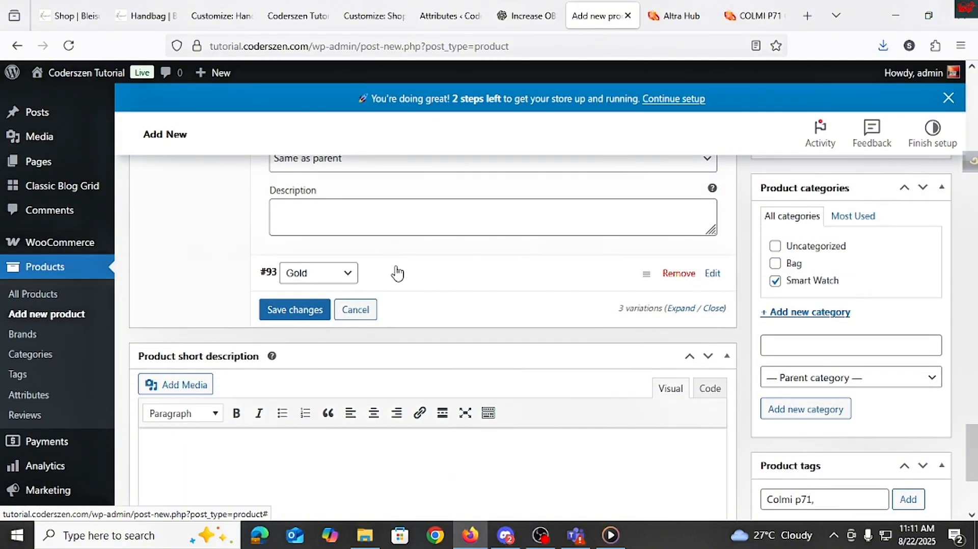
click(398, 273)
click(317, 361)
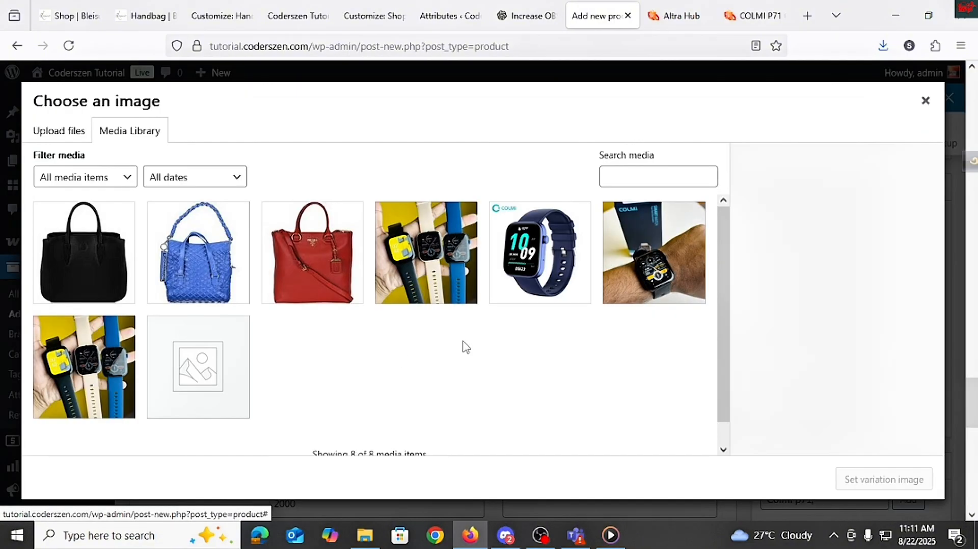
click(434, 275)
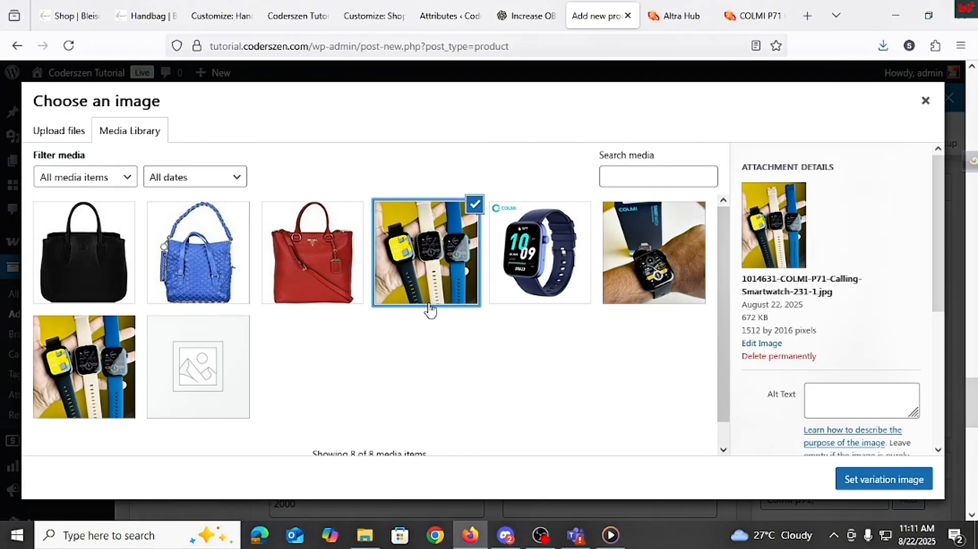
click(912, 481)
Step: Publish the product
scroll(539, 418, down, 10)
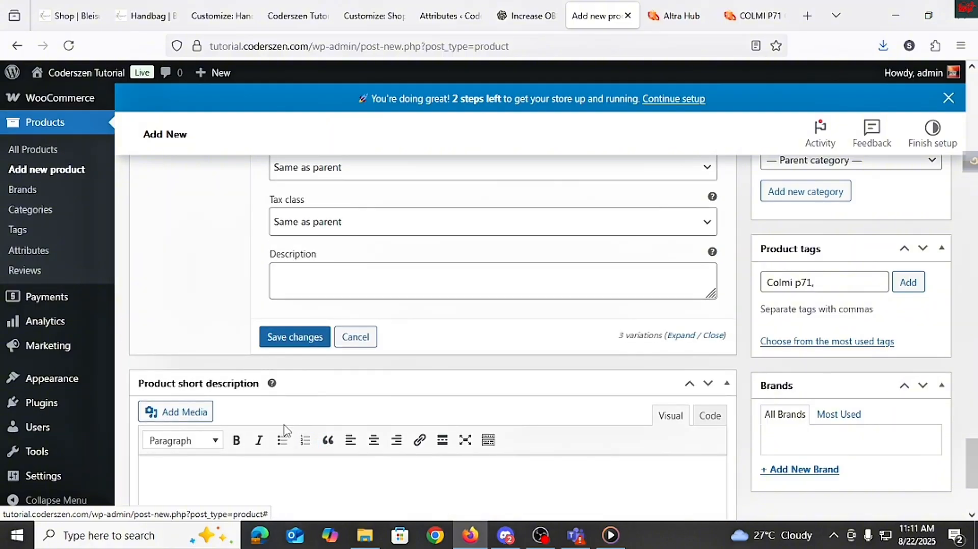
scroll(561, 408, down, 3)
scroll(768, 426, up, 6)
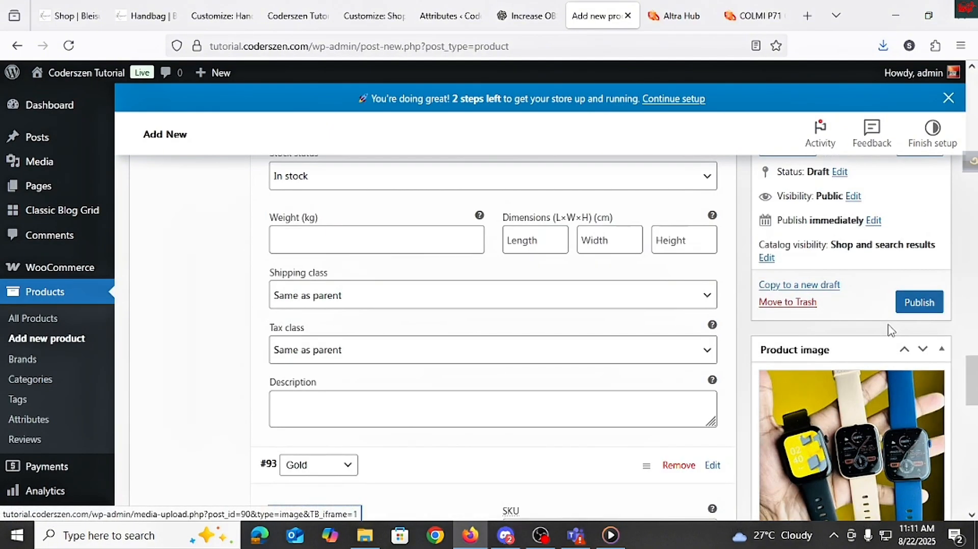
scroll(897, 326, up, 3)
click(920, 308)
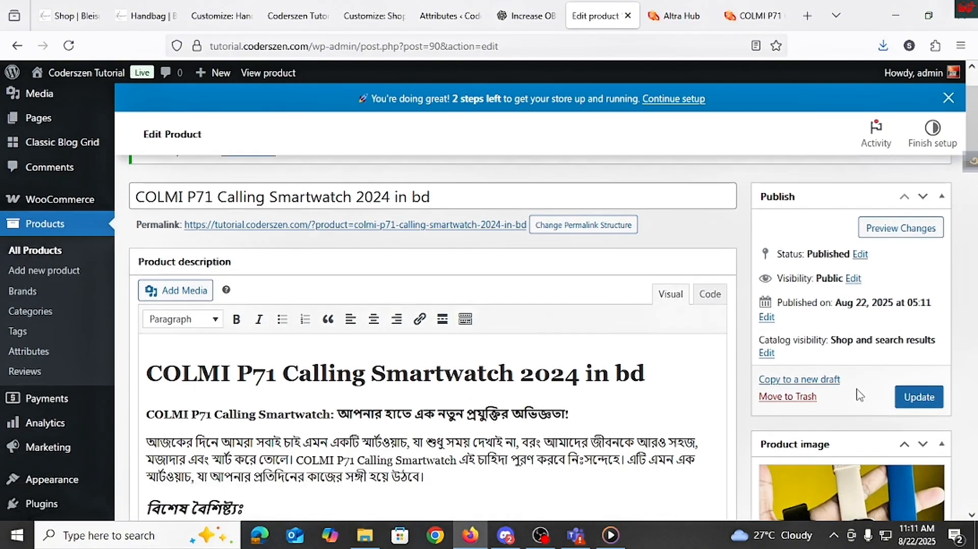
Step: Open the published product's page in a new tab
scroll(860, 395, up, 2)
right_click(258, 219)
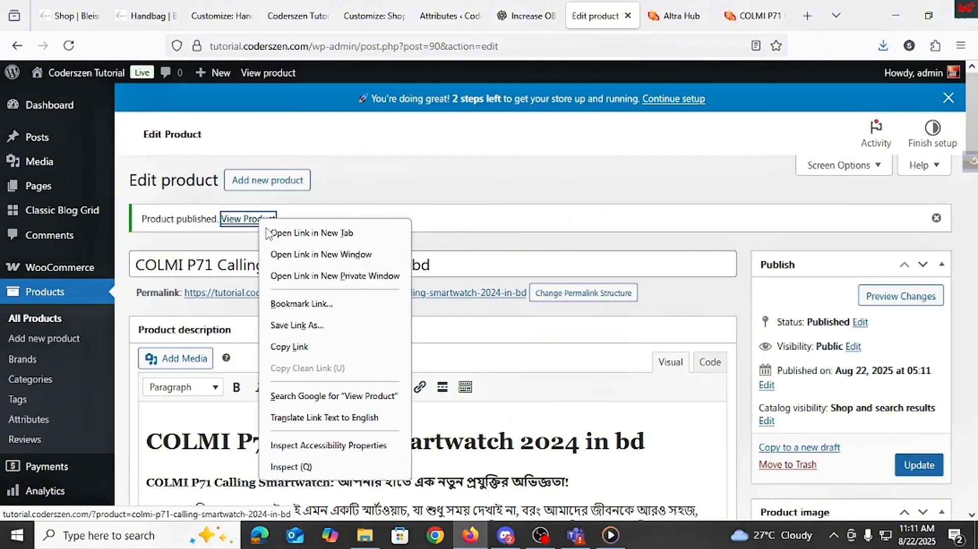
click(296, 233)
click(616, 15)
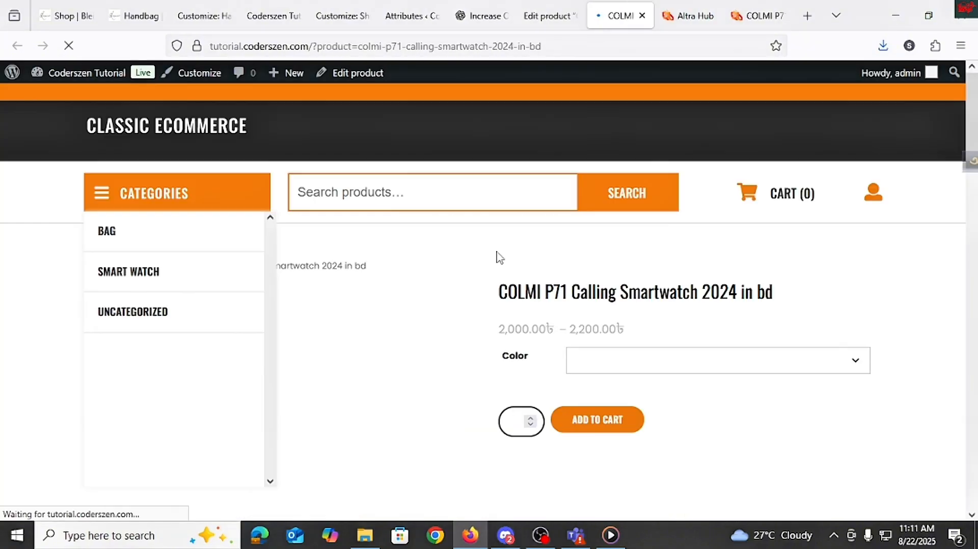
Step: Try the Color selector on the product page by choosing Blue and then Gold
scroll(563, 332, down, 1)
click(610, 287)
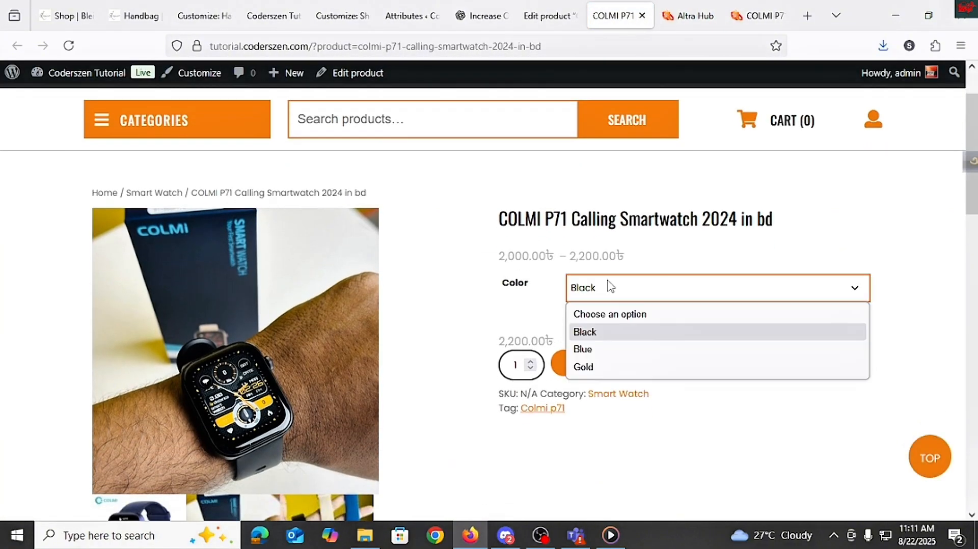
click(599, 349)
click(624, 293)
click(632, 366)
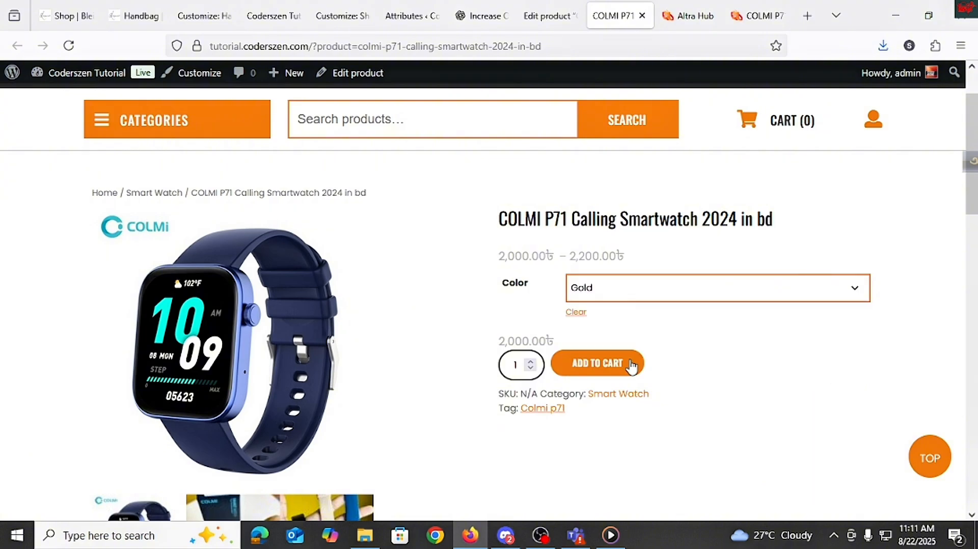
scroll(628, 308, down, 2)
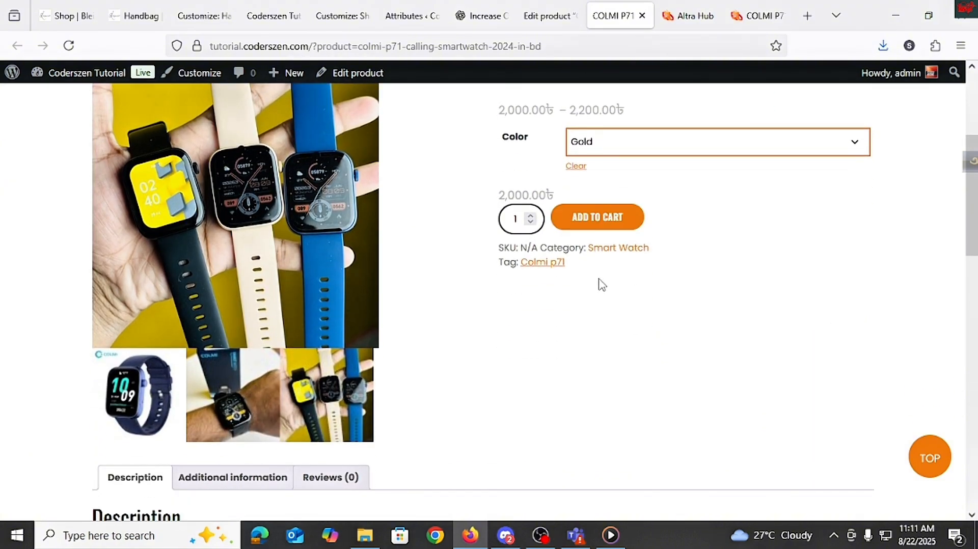
scroll(602, 284, up, 2)
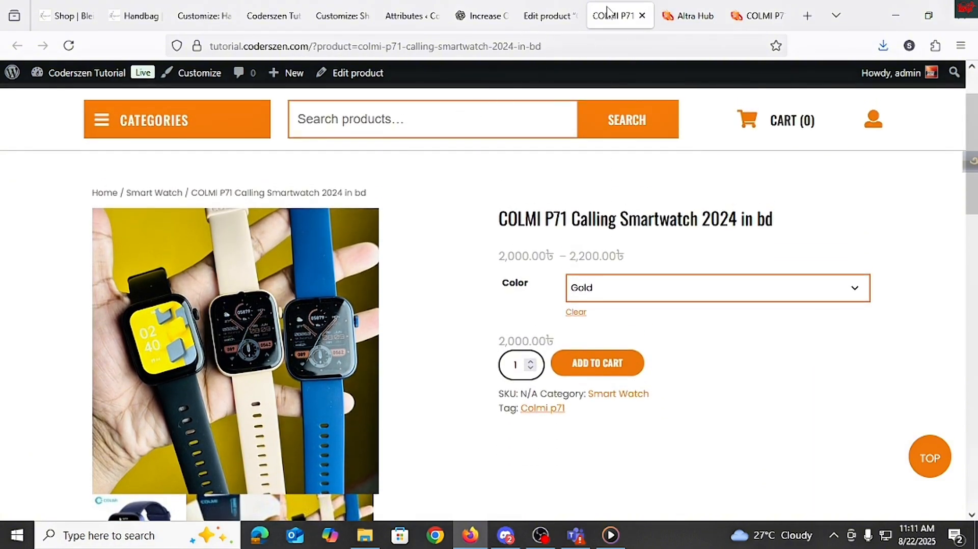
Step: Open the Shop page from the Pages list in a new tab and view the product listing
click(685, 16)
click(626, 16)
click(554, 17)
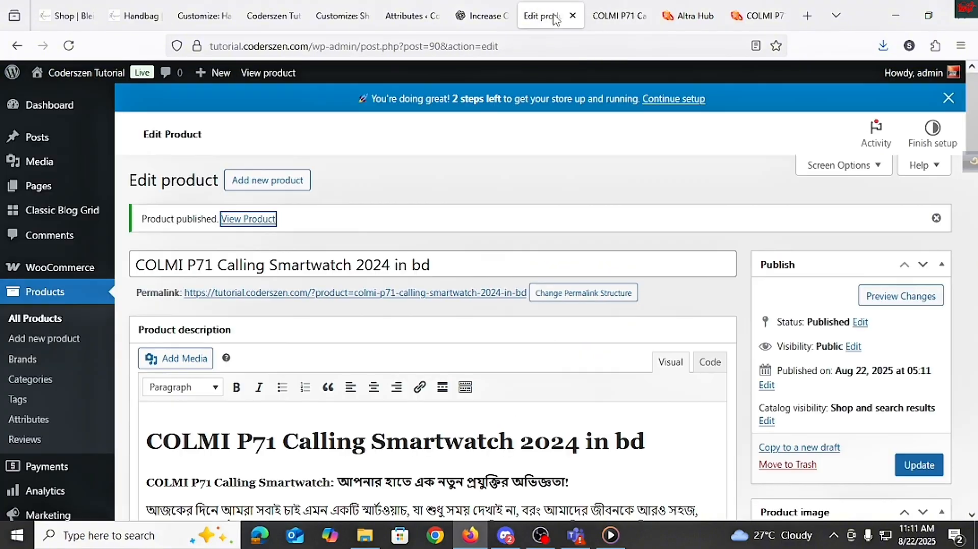
click(147, 193)
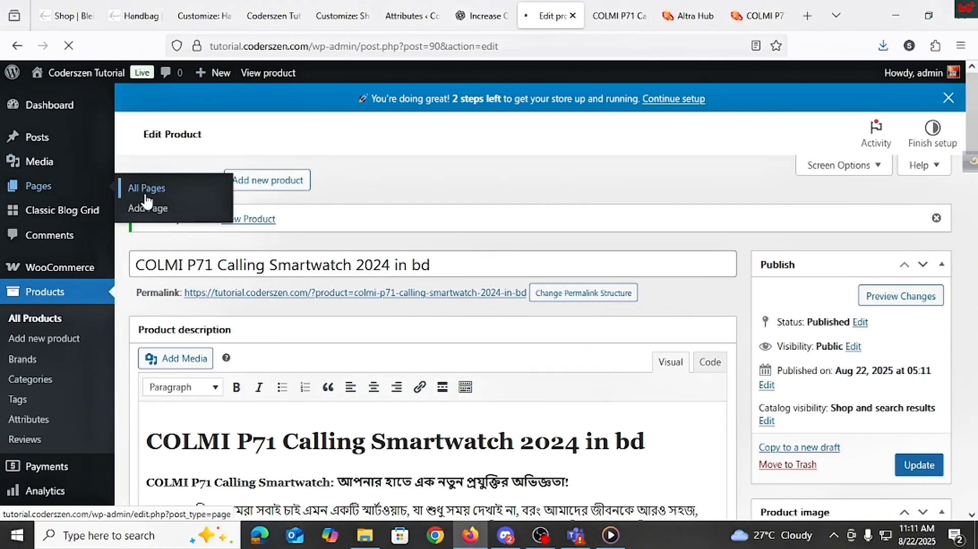
scroll(218, 367, down, 1)
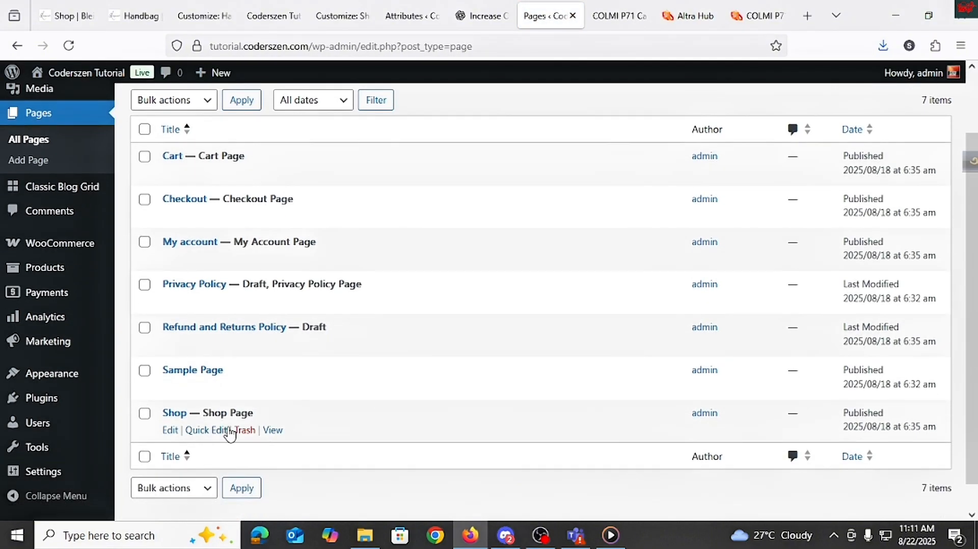
right_click(273, 431)
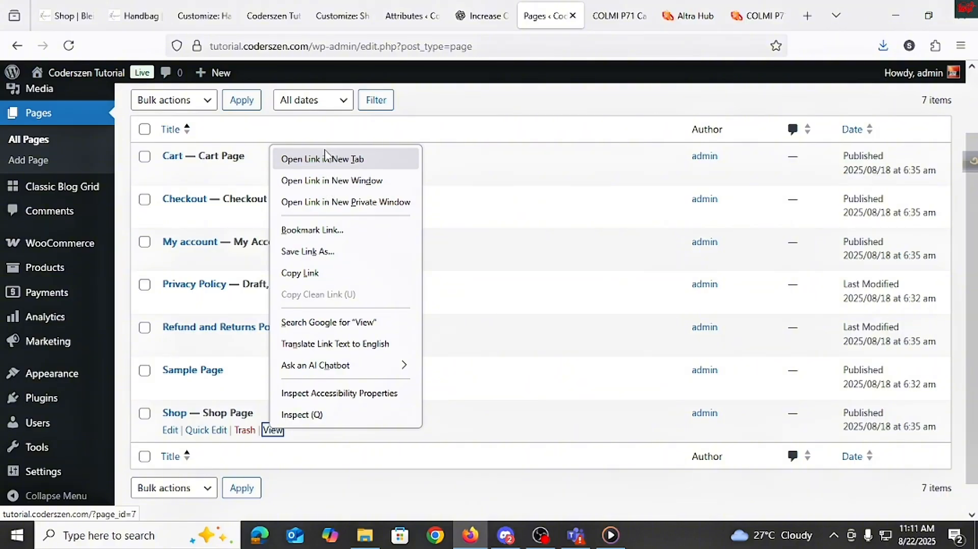
click(325, 159)
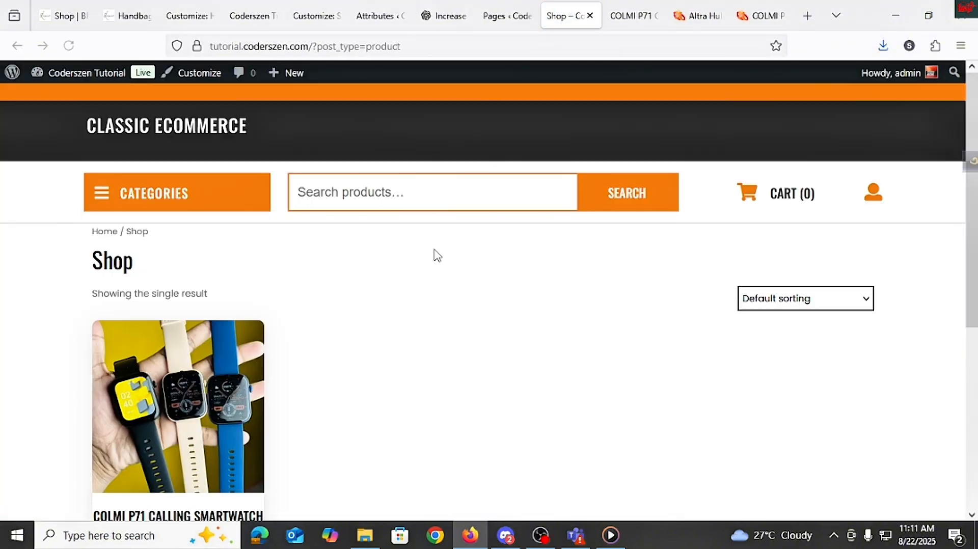
scroll(338, 367, down, 5)
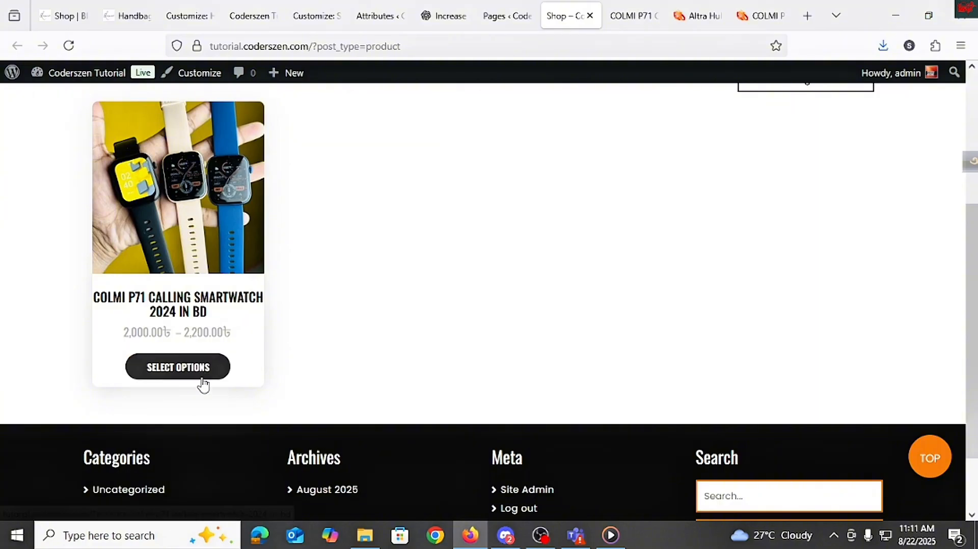
Step: Compare the store's product page with the reference shop's product page and its colour swatches
click(202, 381)
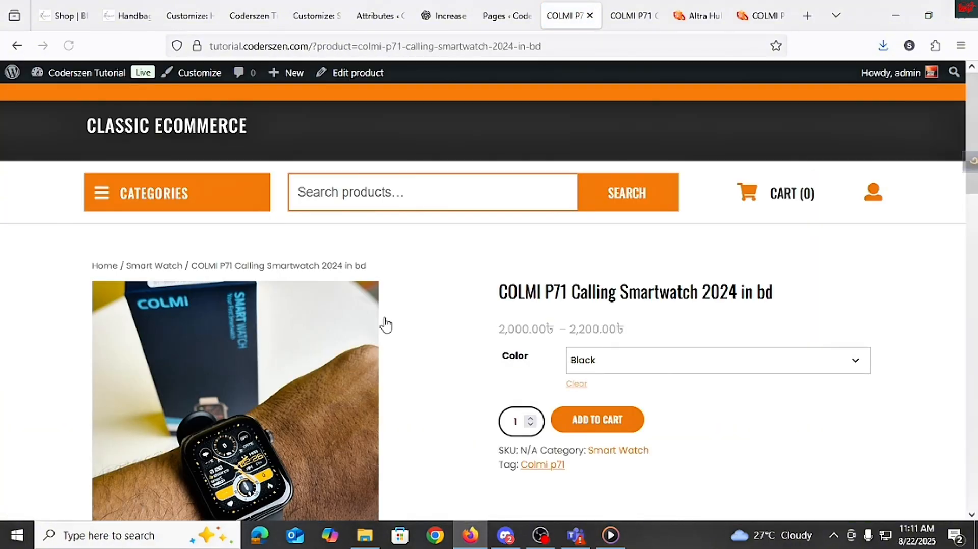
click(17, 45)
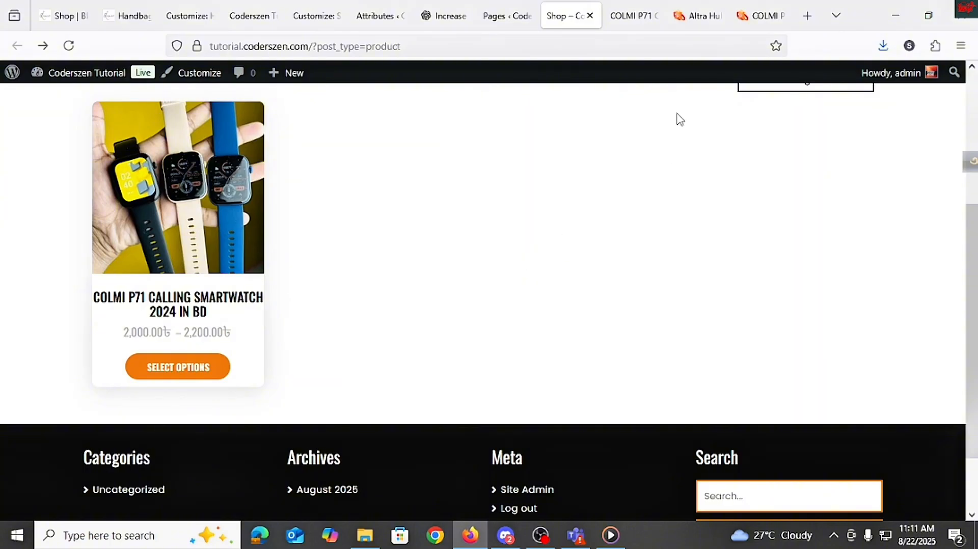
click(699, 19)
key(ctrl+Tab)
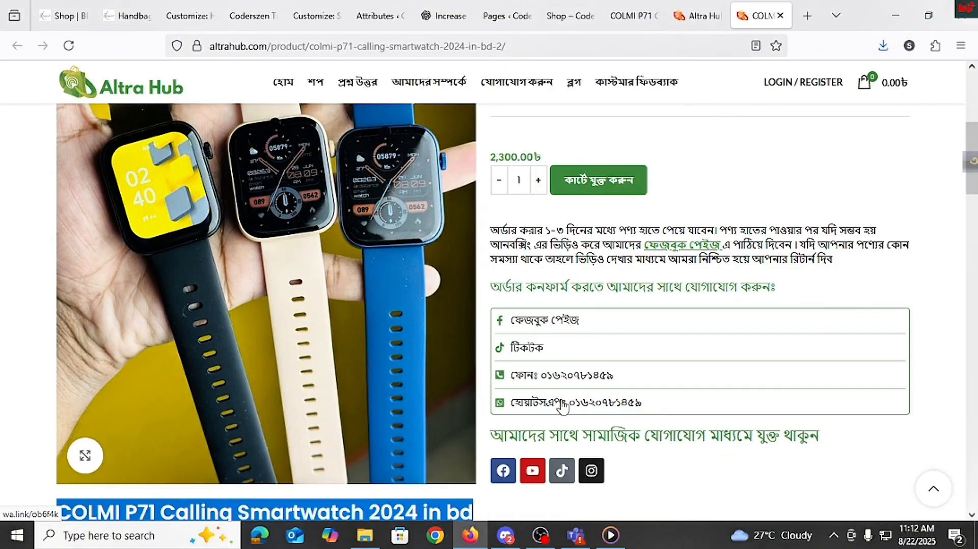
scroll(562, 407, up, 5)
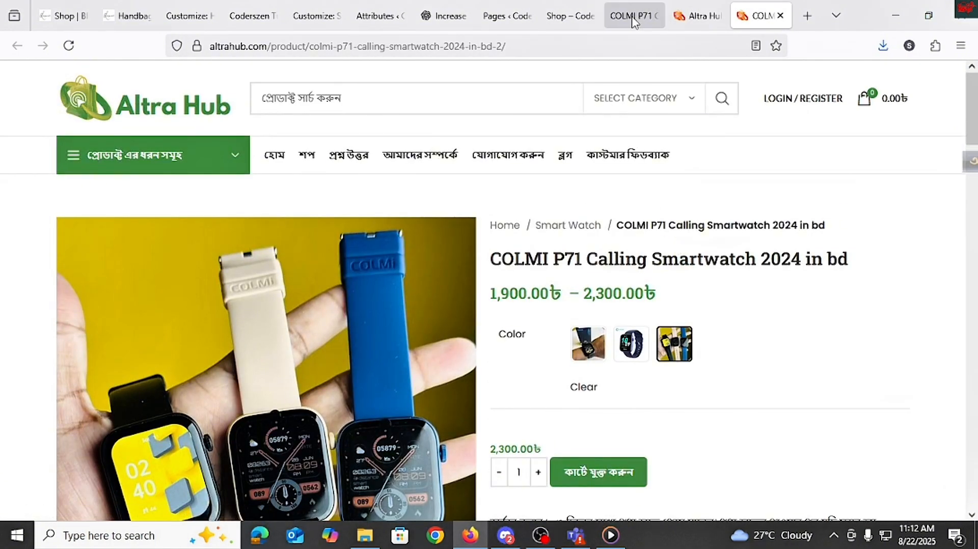
click(633, 16)
click(497, 17)
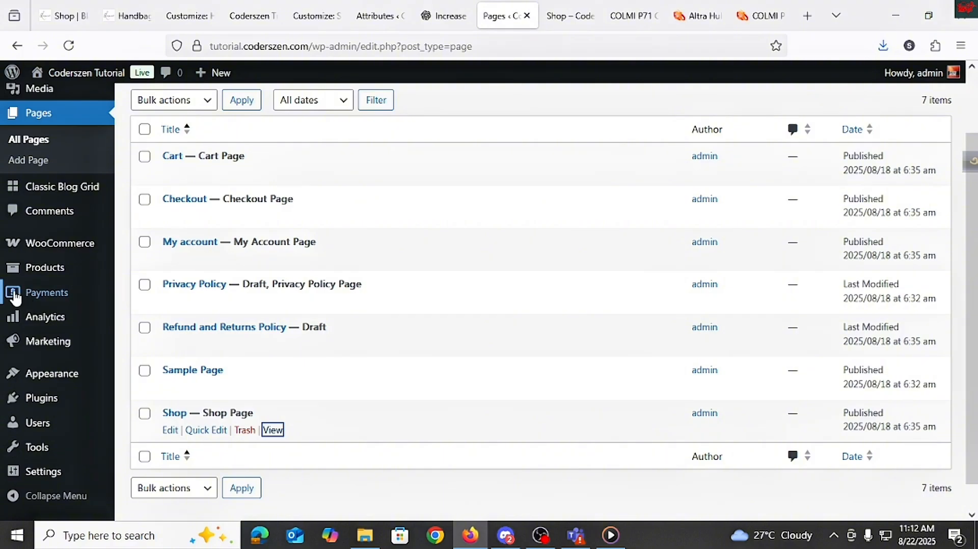
Step: Search the plugin directory for woocommerce variation, then install and activate Variation Swatches for WooCommerce
mouse_move(42, 397)
click(153, 426)
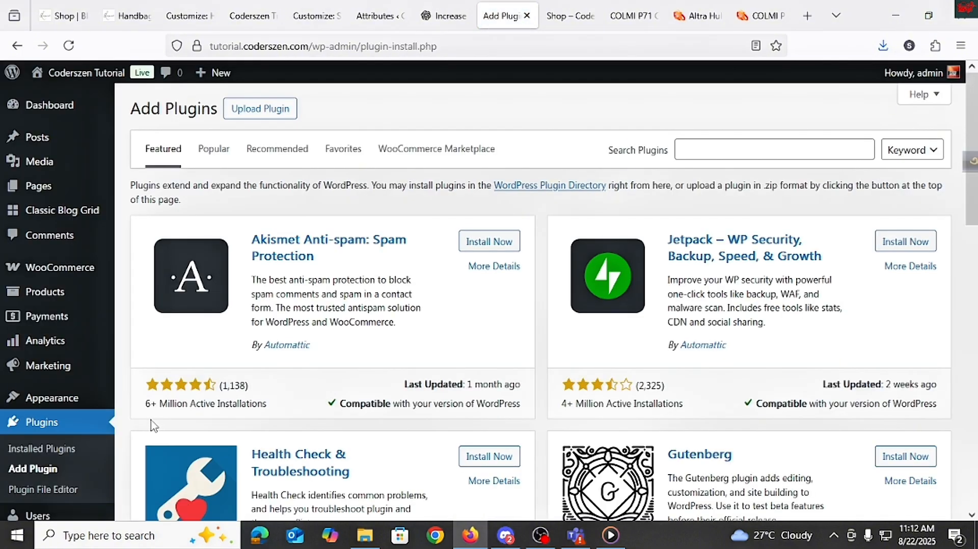
click(732, 147)
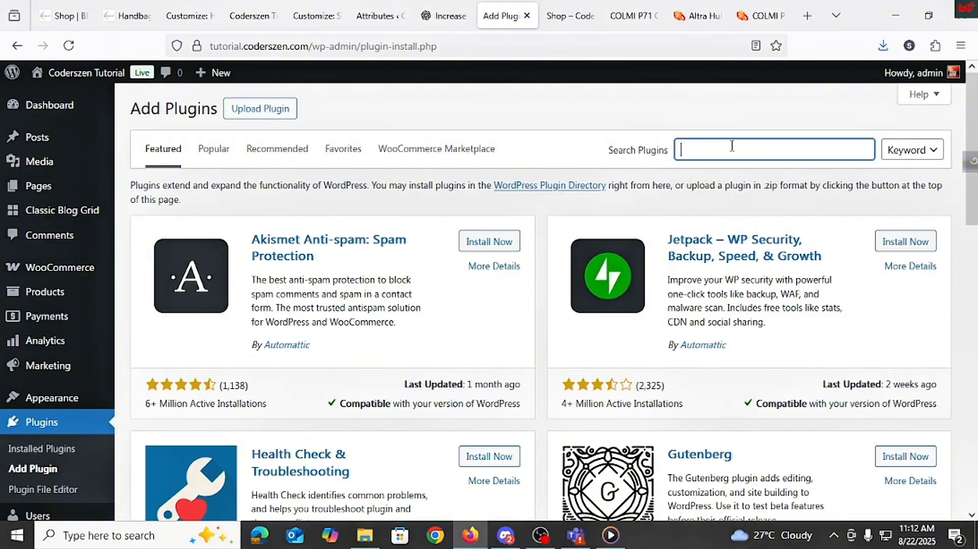
text(woocom)
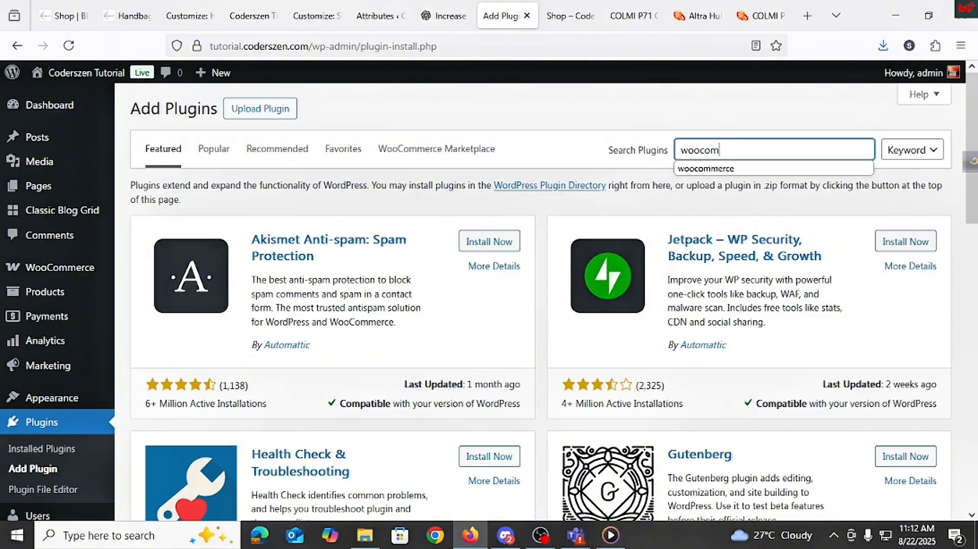
text(merce variation)
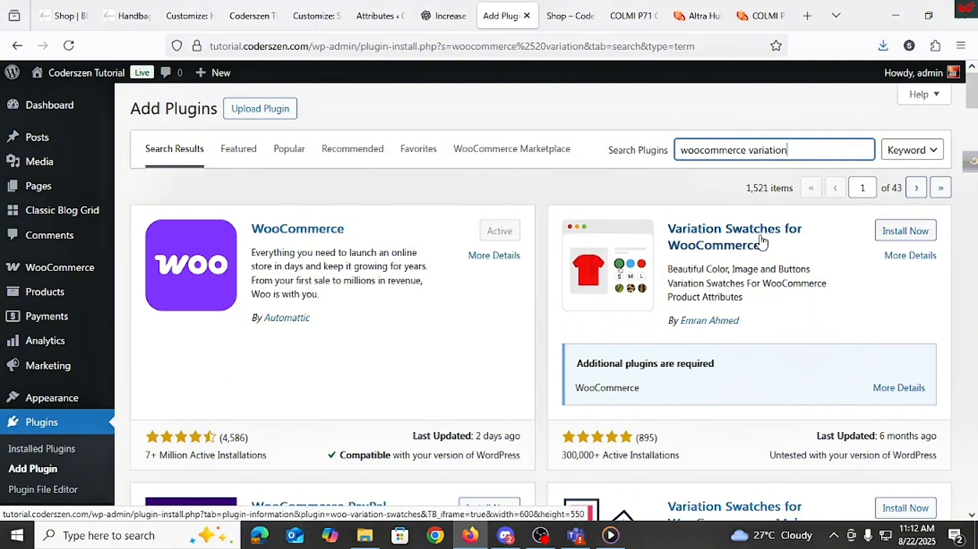
click(912, 237)
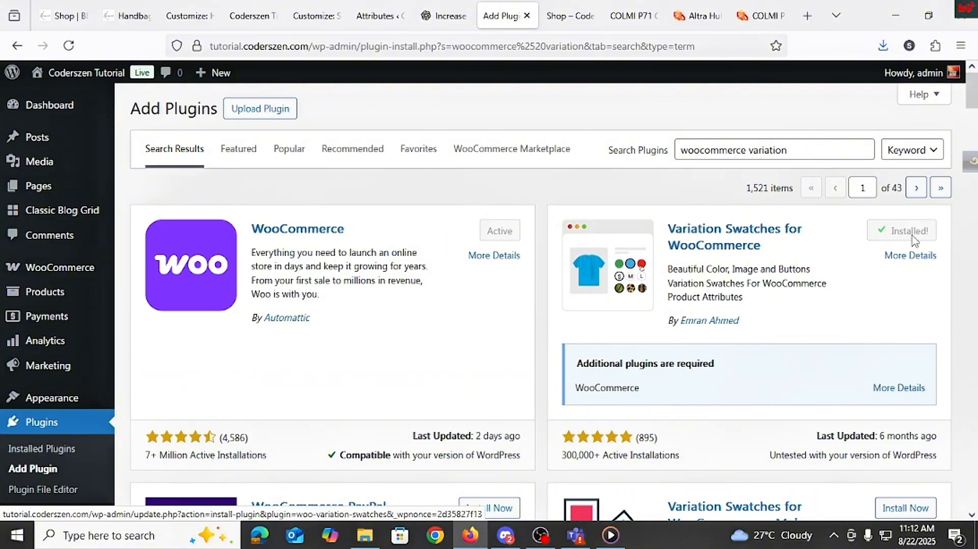
click(913, 231)
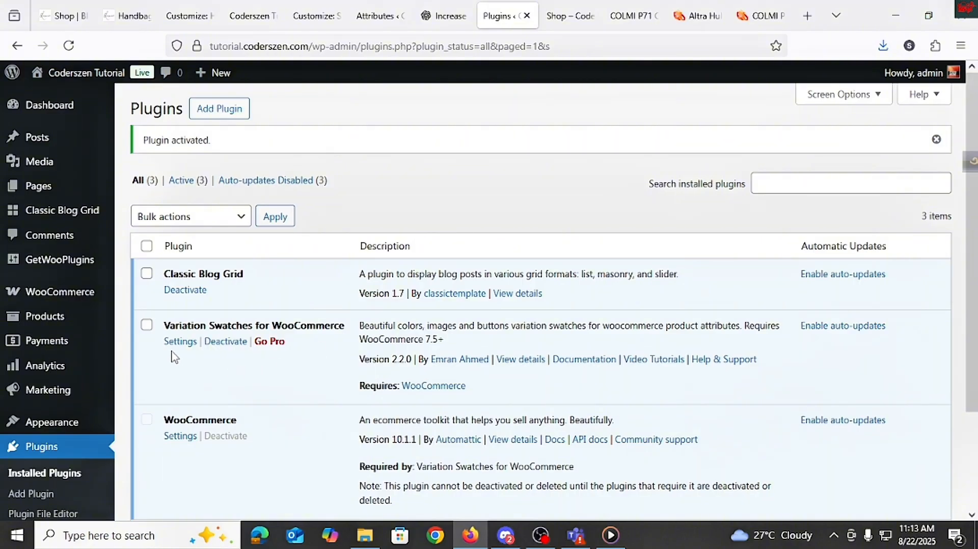
Step: Open the swatches plugin's settings and review the Advanced options, including the attribute image size choices
click(180, 341)
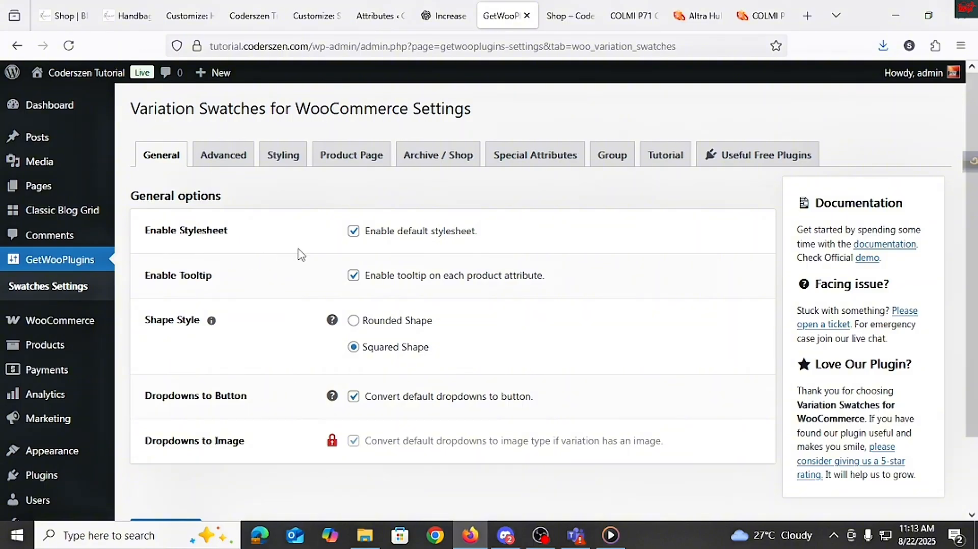
click(227, 156)
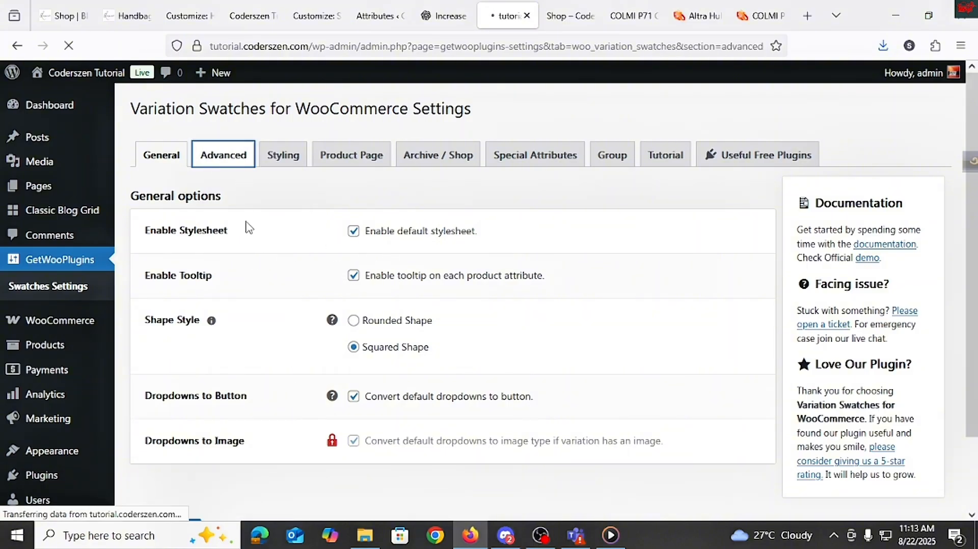
scroll(324, 344, down, 2)
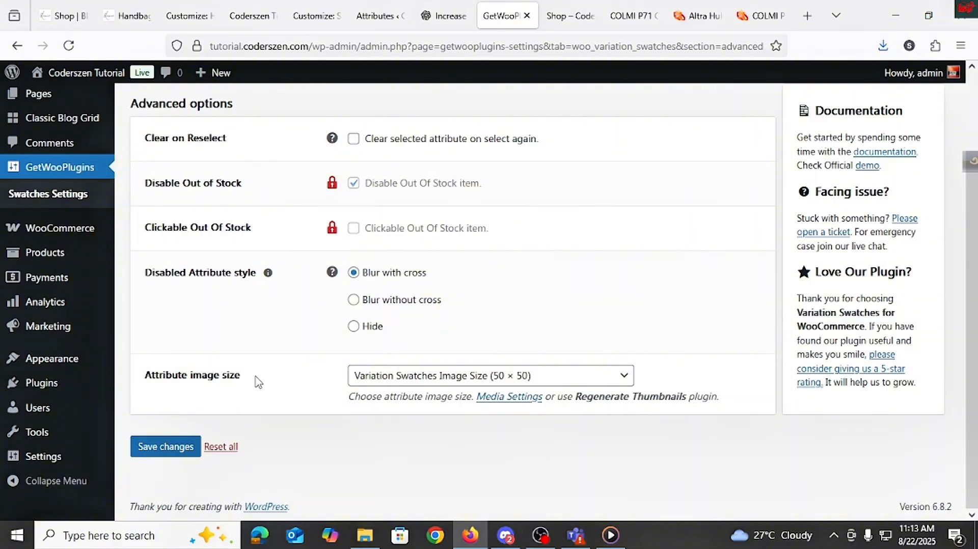
click(474, 375)
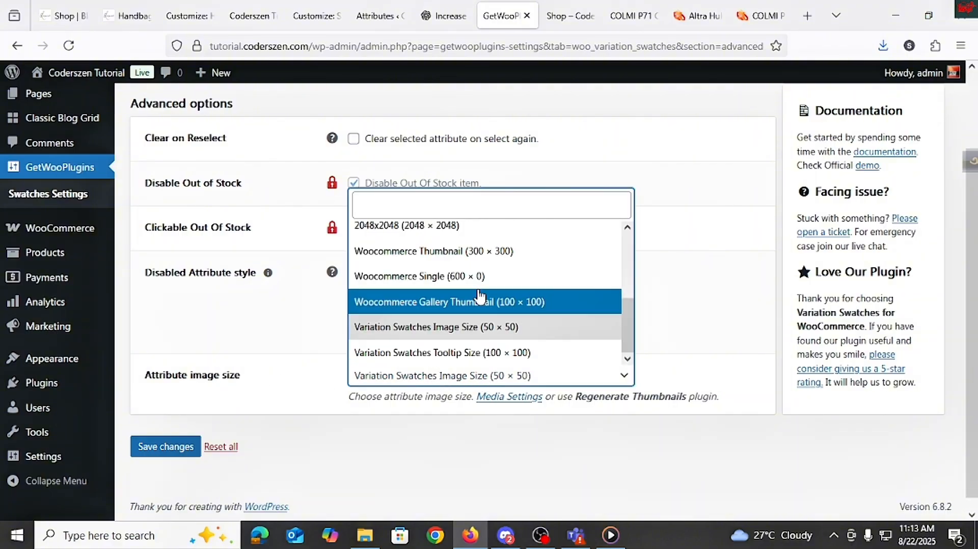
click(323, 413)
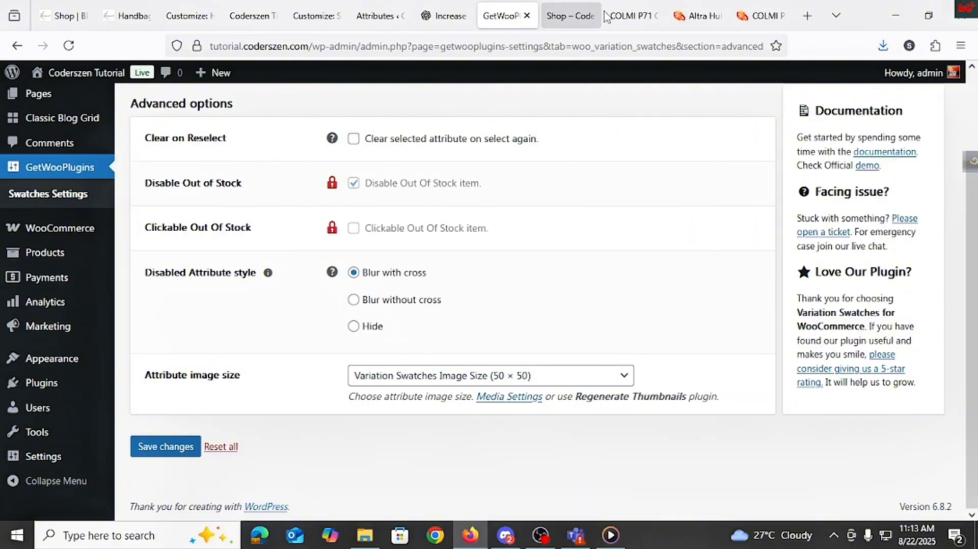
Step: Examine the reference shop's product listing with colour swatches under the product
click(629, 16)
click(696, 15)
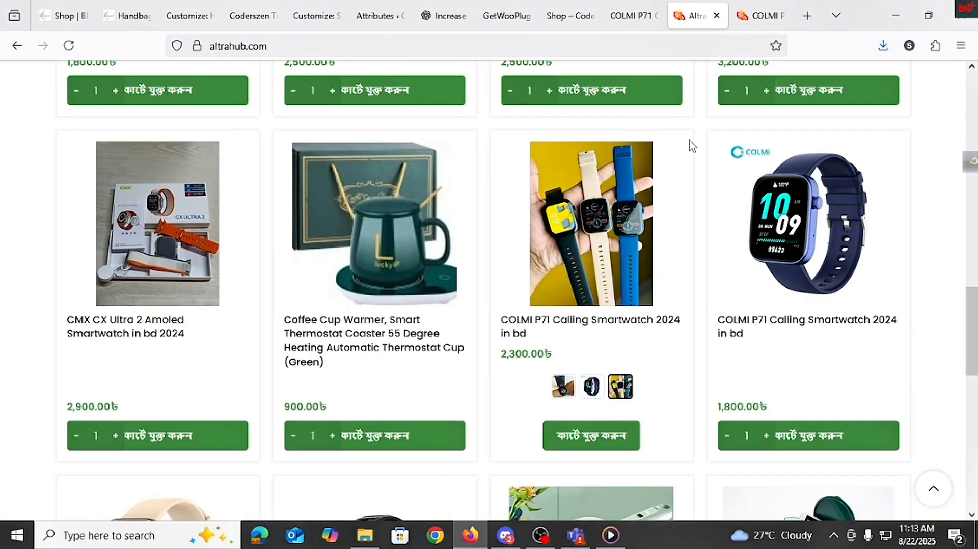
click(749, 45)
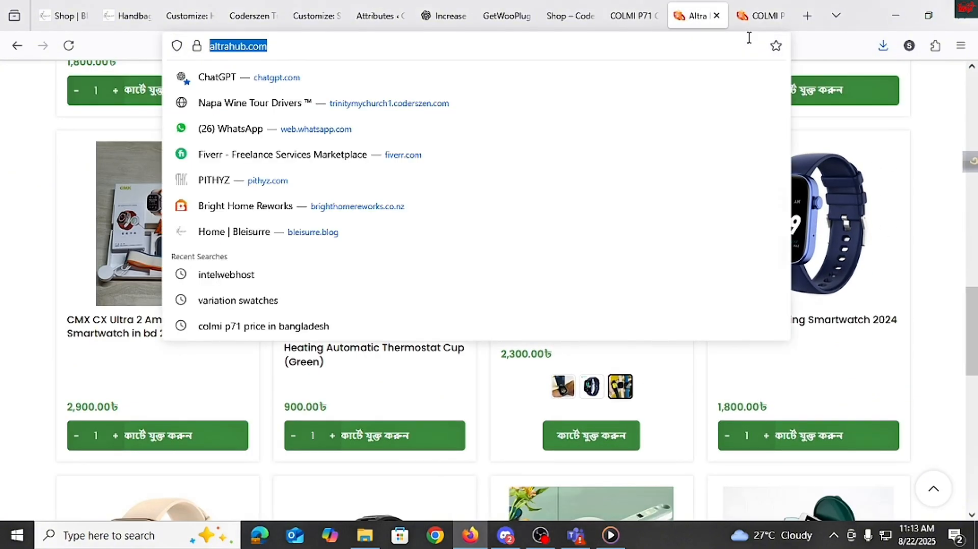
click(506, 15)
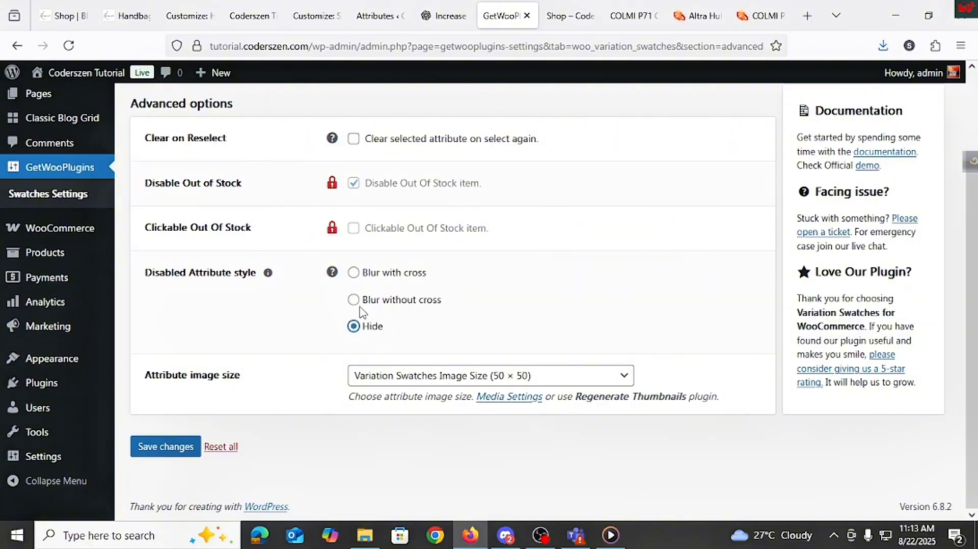
Step: Set the disabled attribute style to Blur with cross and save the Advanced settings
click(353, 273)
scroll(401, 294, up, 2)
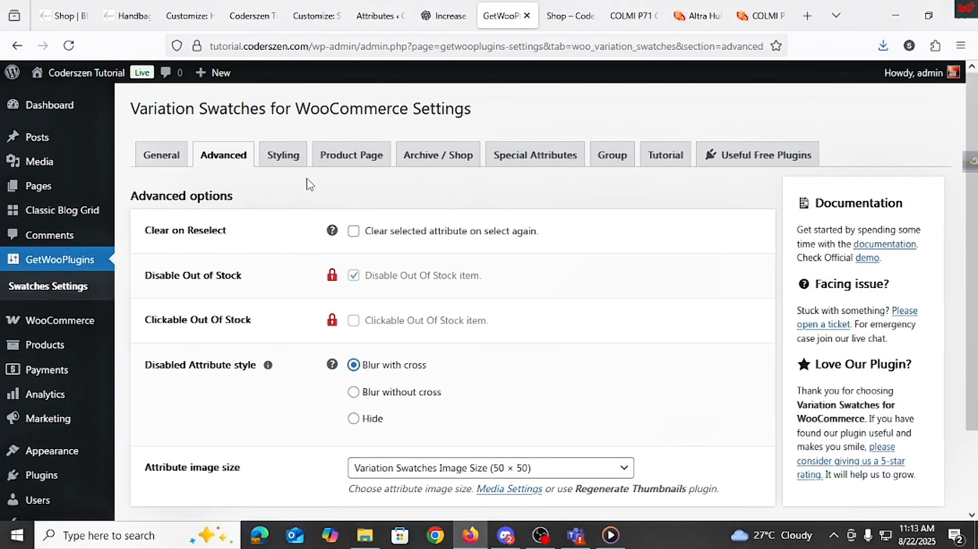
click(293, 163)
click(565, 322)
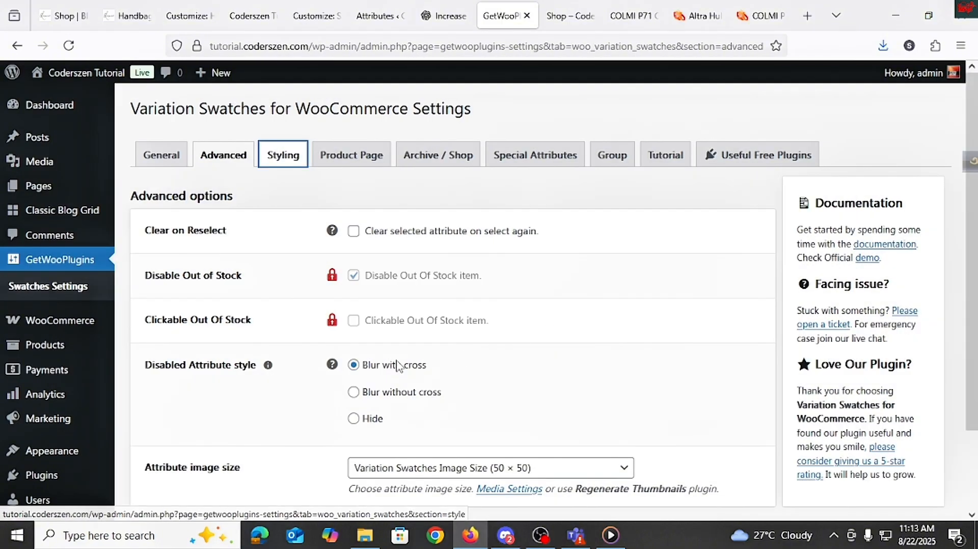
scroll(398, 365, down, 2)
click(176, 445)
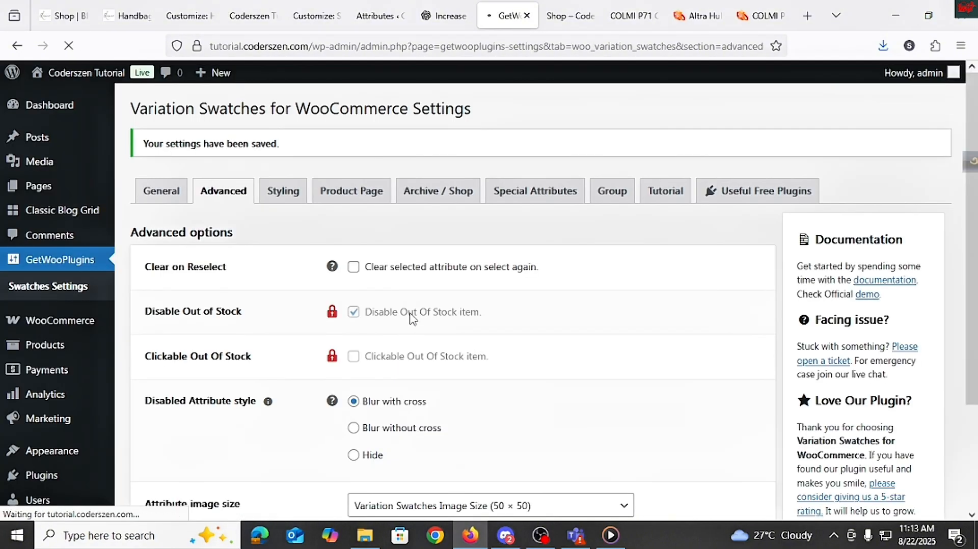
Step: Set the swatches tick colour to green in the Styling settings and save the changes
click(283, 192)
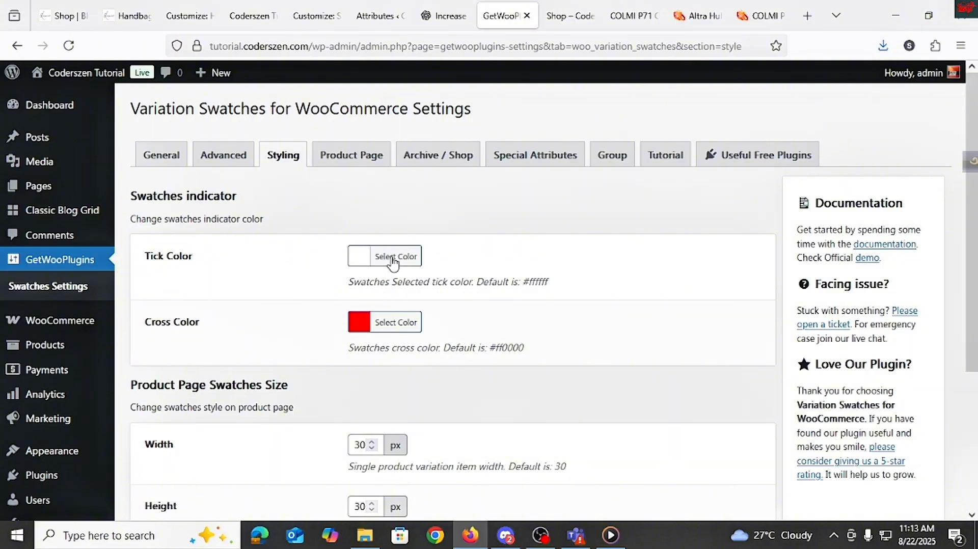
scroll(222, 292, down, 2)
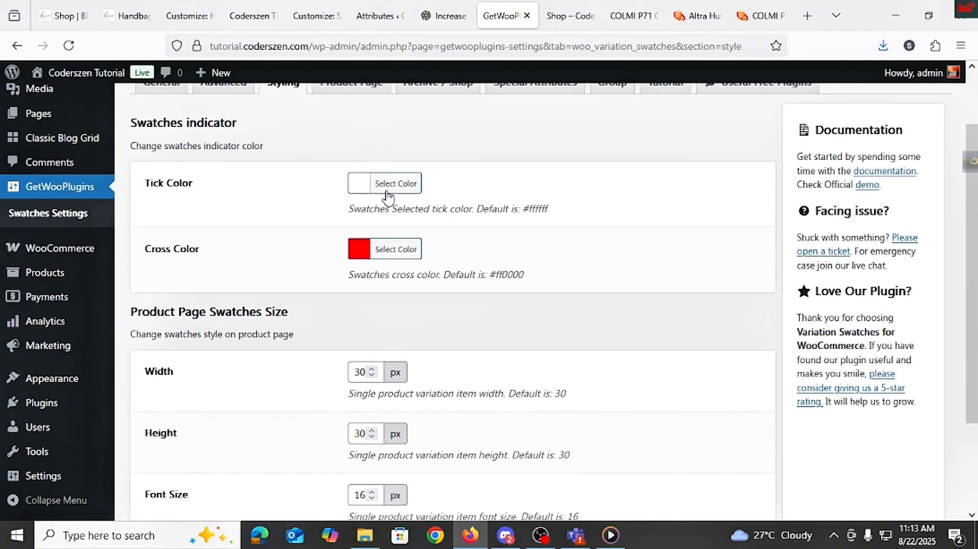
click(360, 186)
click(446, 350)
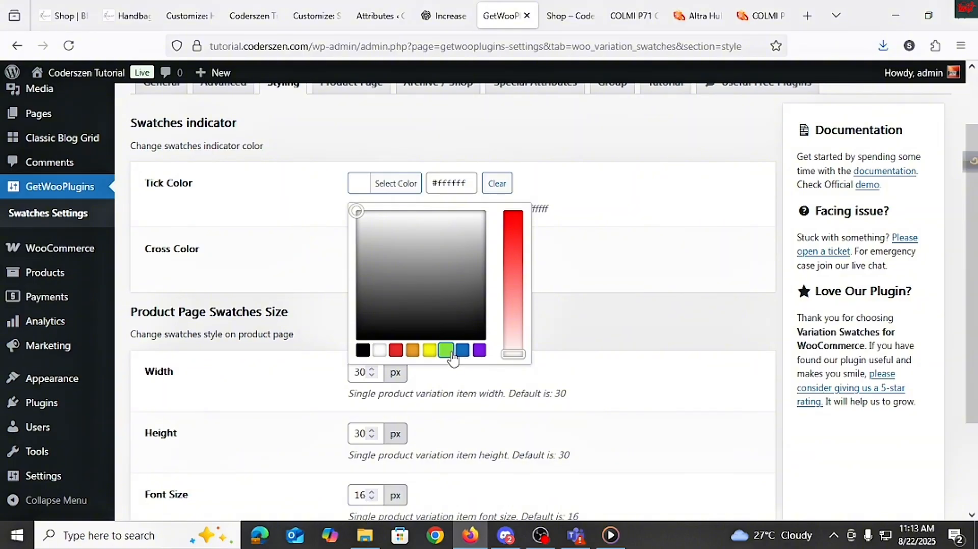
drag(518, 250, 513, 210)
click(550, 250)
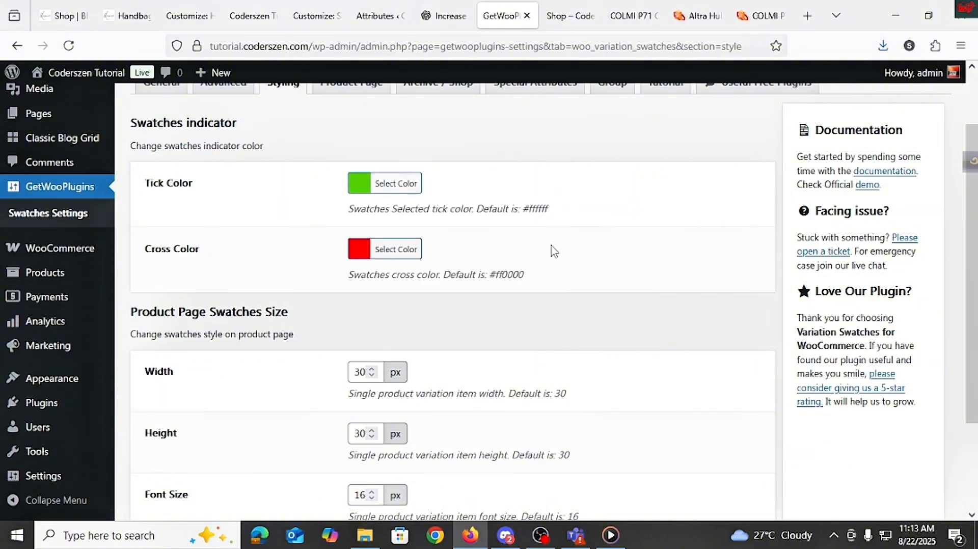
scroll(331, 338, down, 3)
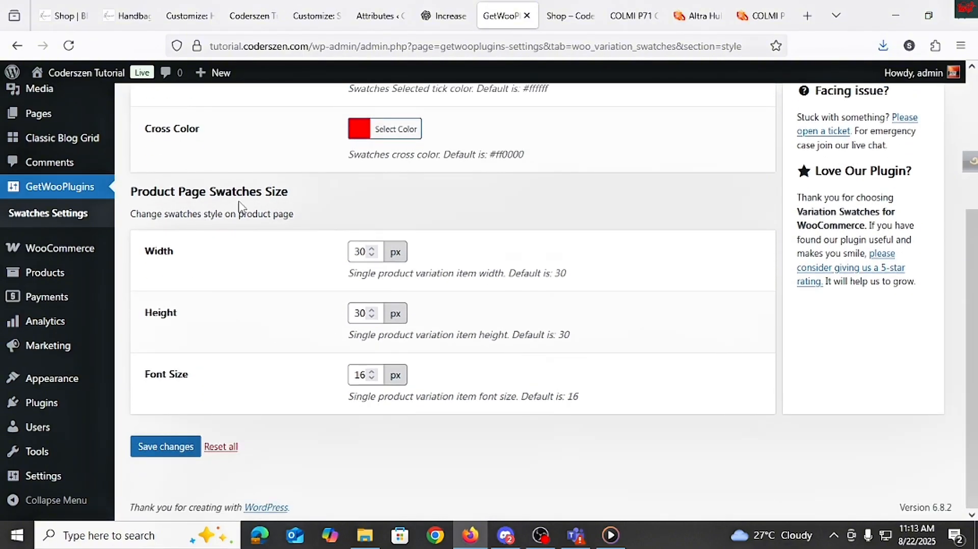
click(159, 452)
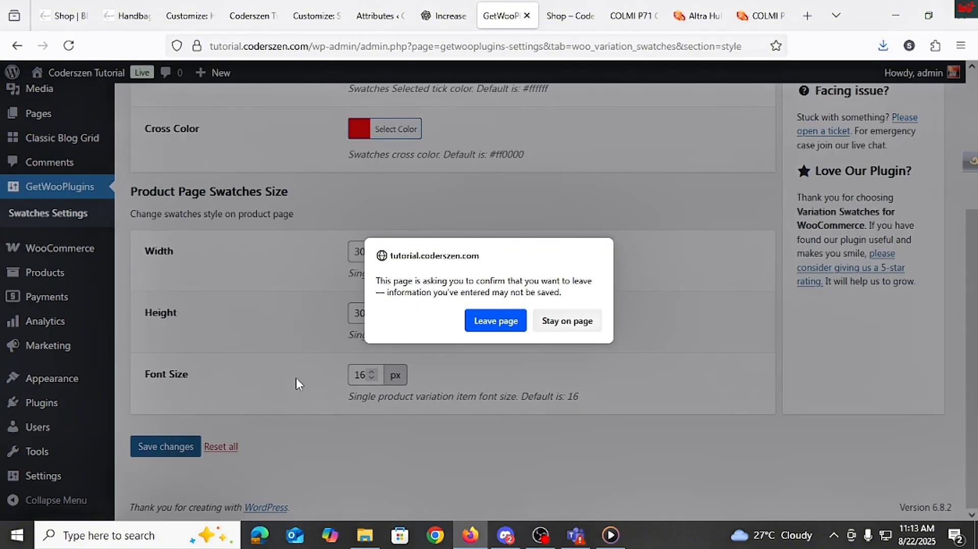
click(551, 326)
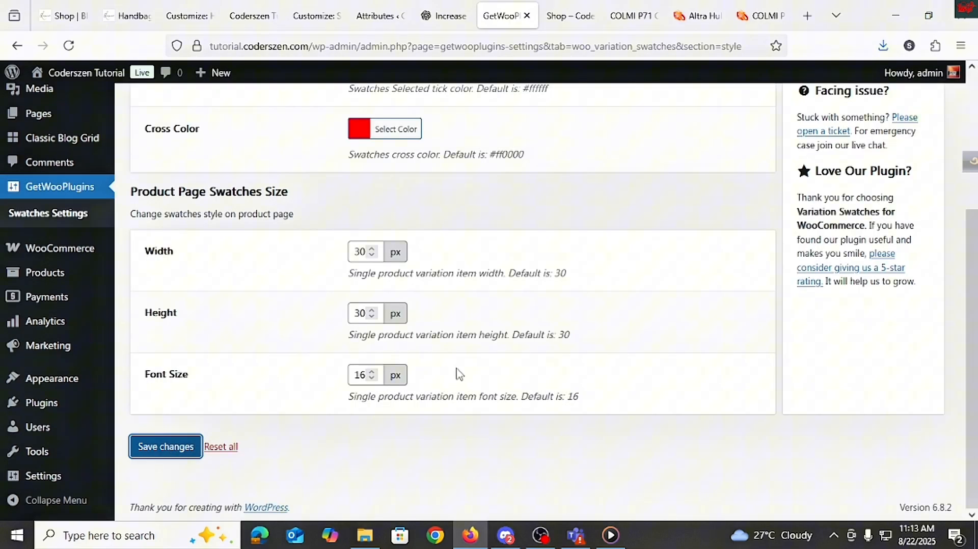
click(172, 452)
click(560, 325)
click(174, 452)
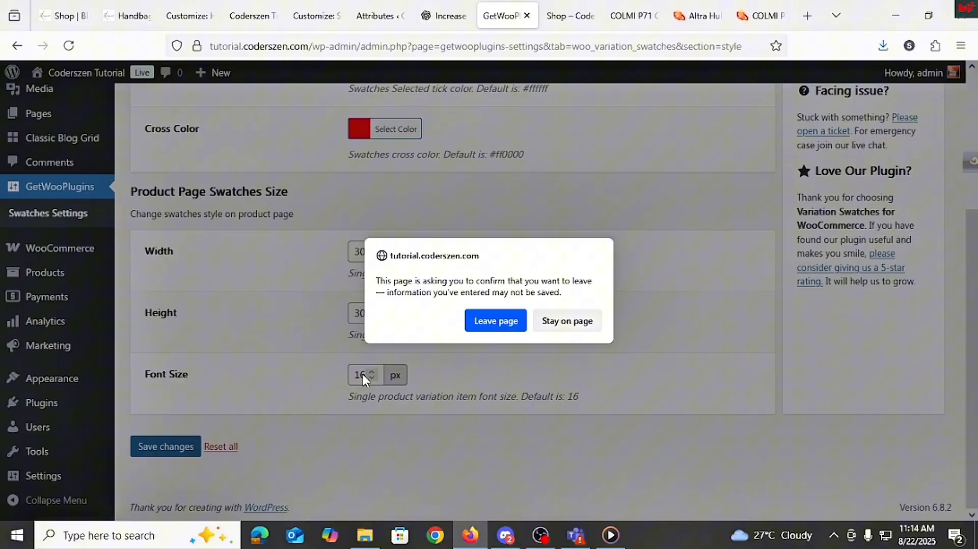
click(484, 330)
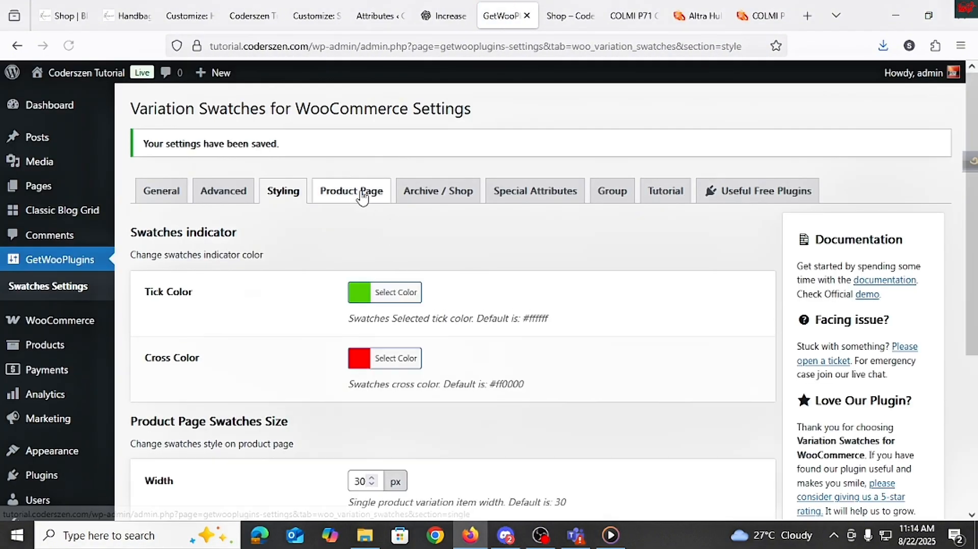
Step: Review the plugin's Product Page, Archive / Shop and Special Attributes settings
click(363, 196)
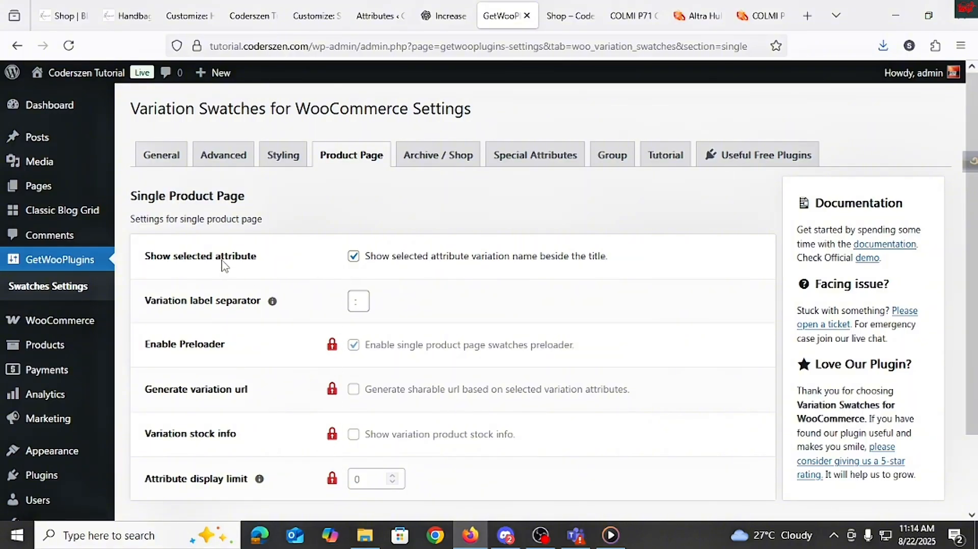
click(439, 170)
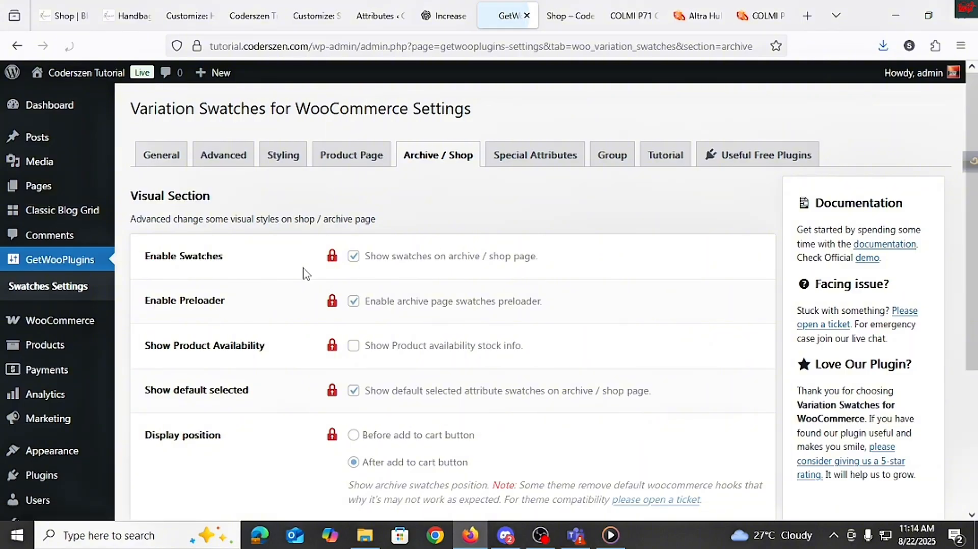
scroll(336, 413, down, 4)
scroll(341, 392, up, 4)
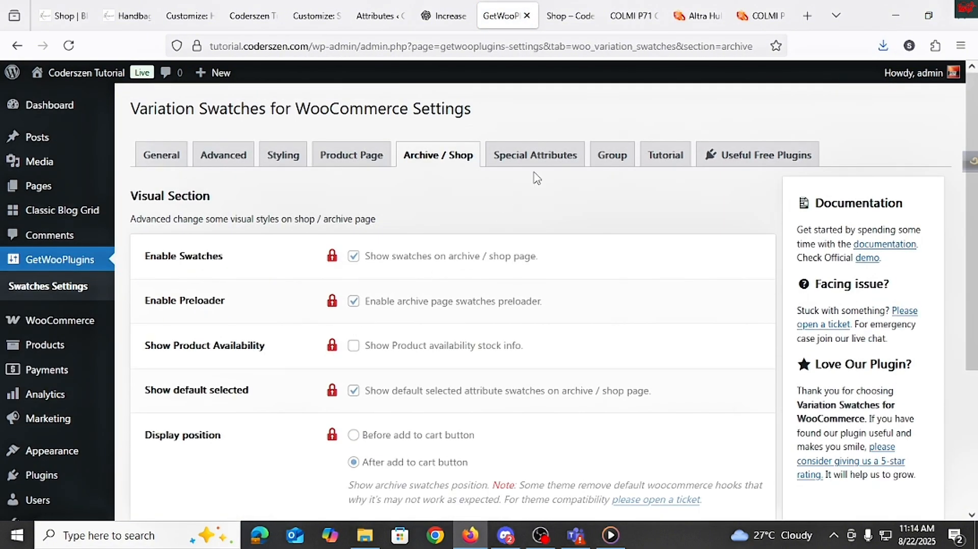
click(537, 164)
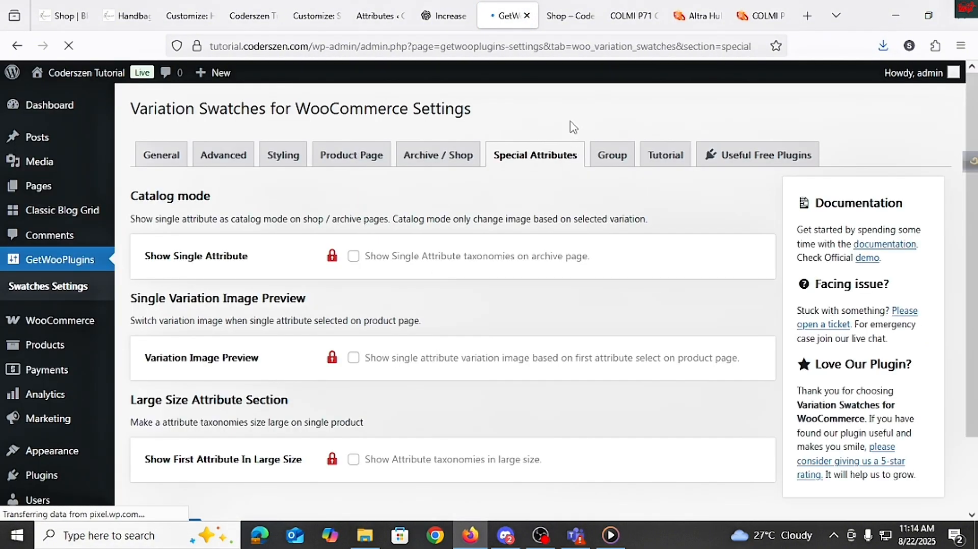
Step: Reload the product page and try the Black, Blue and Gold colour swatches
click(631, 15)
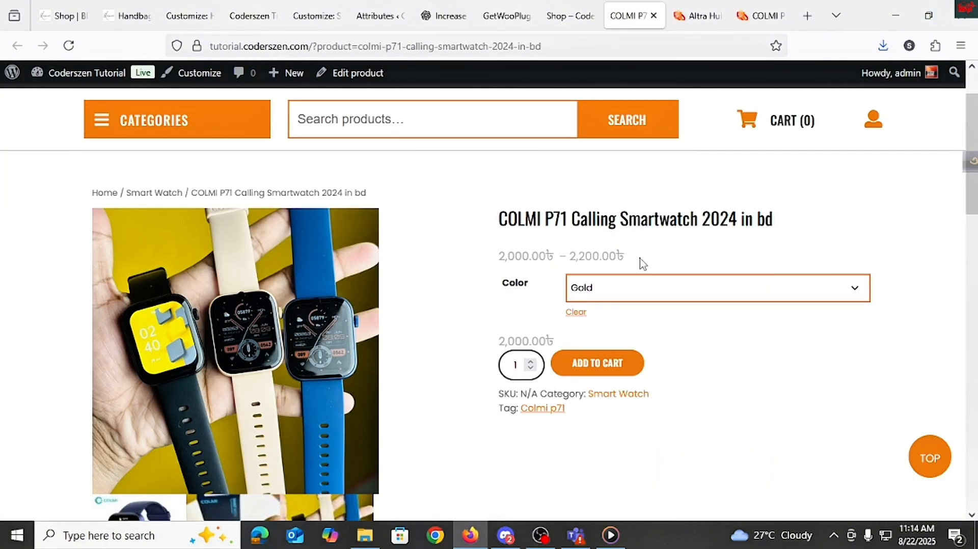
click(69, 45)
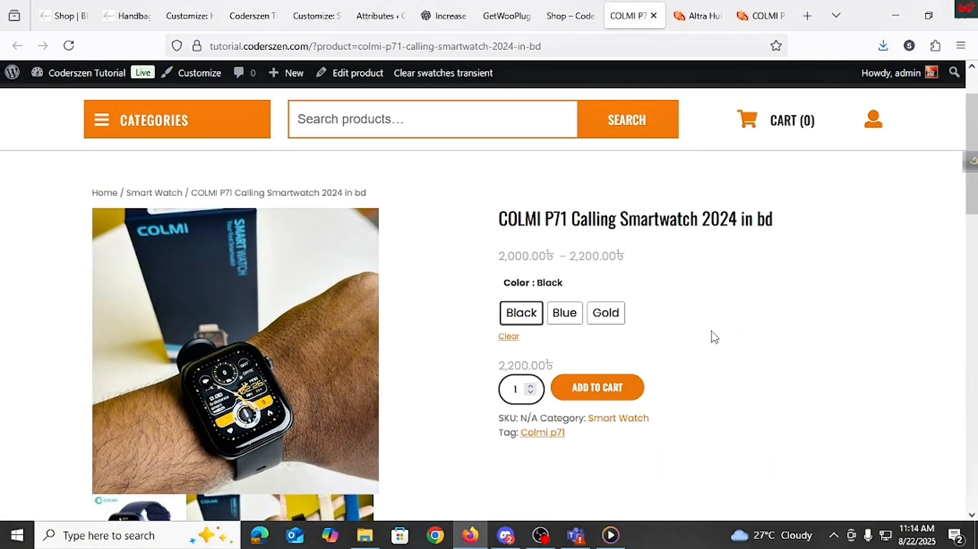
click(566, 319)
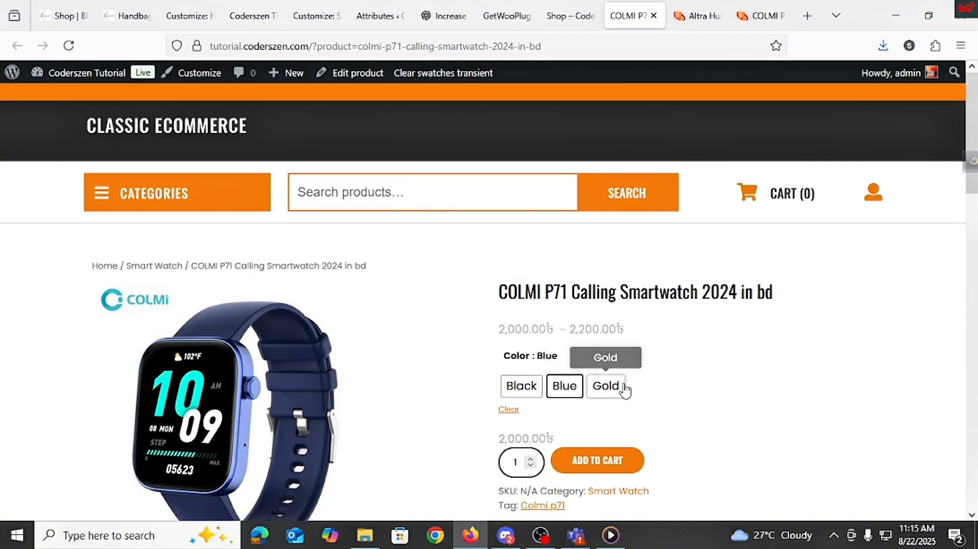
click(625, 391)
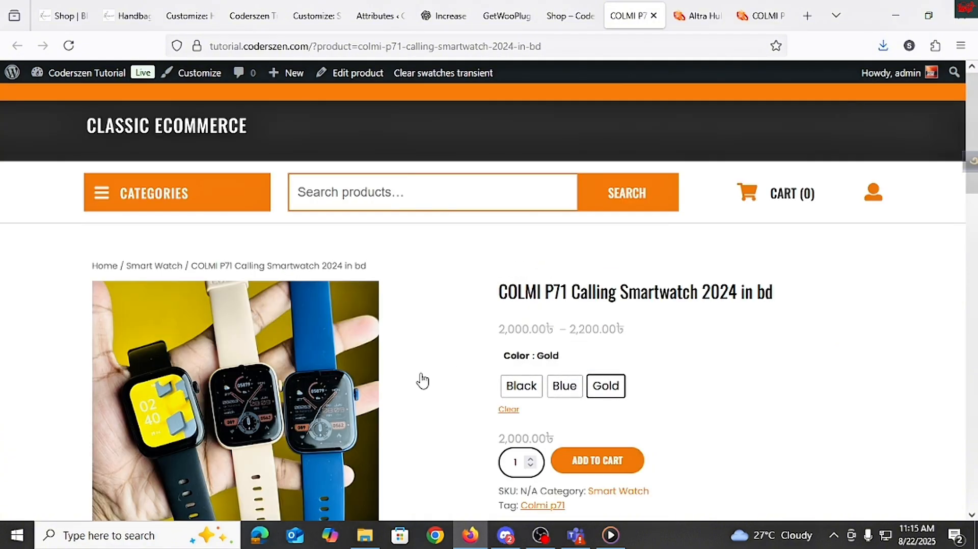
scroll(619, 364, down, 3)
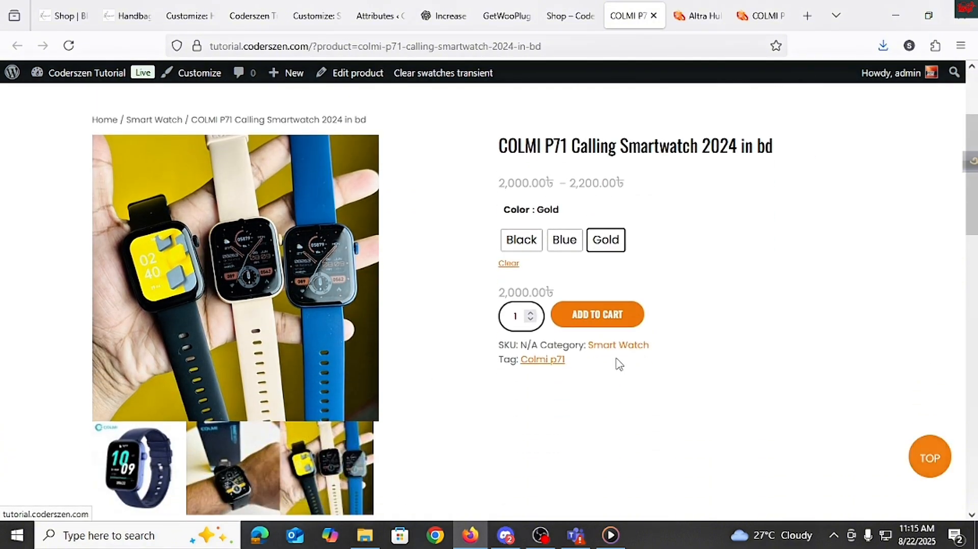
click(565, 248)
click(606, 251)
click(562, 250)
click(522, 248)
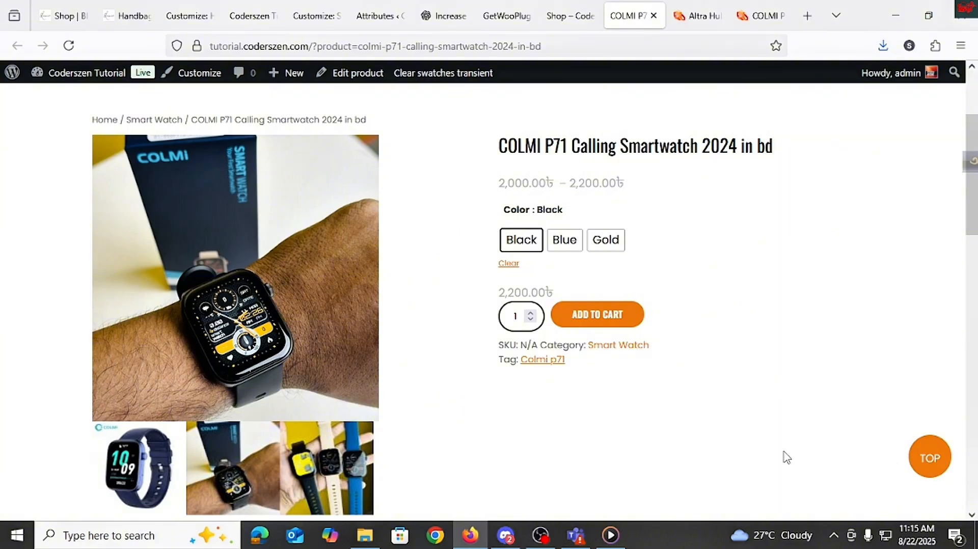
scroll(614, 476, up, 3)
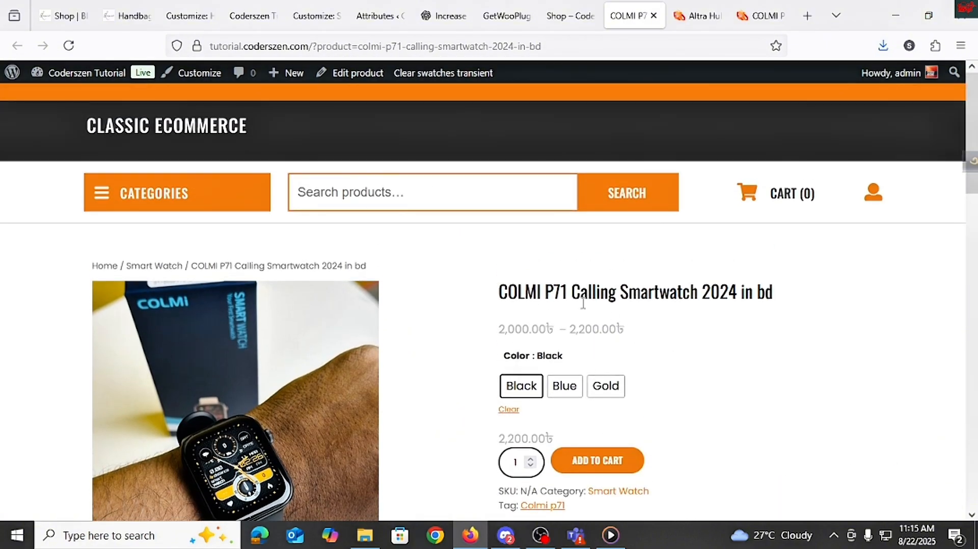
triple_click(583, 304)
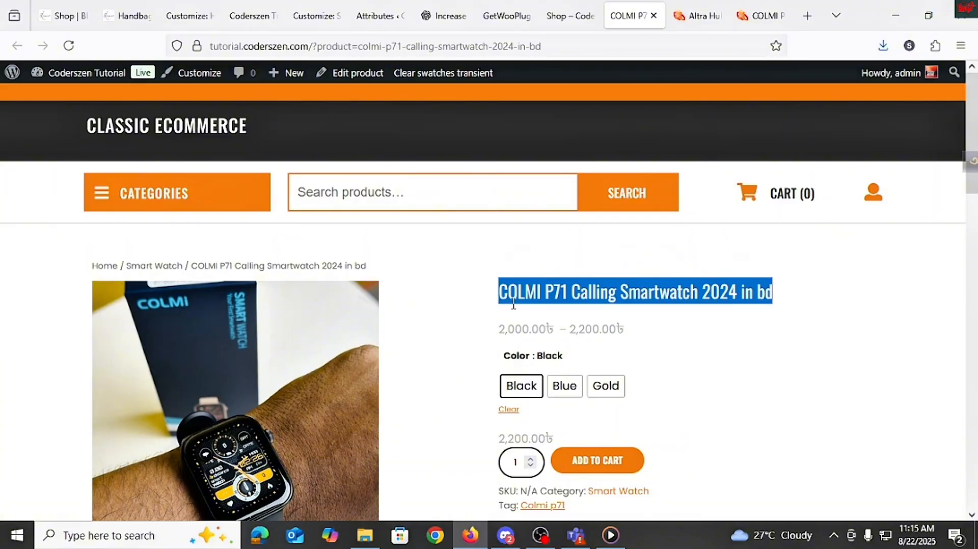
click(514, 305)
scroll(513, 311, down, 3)
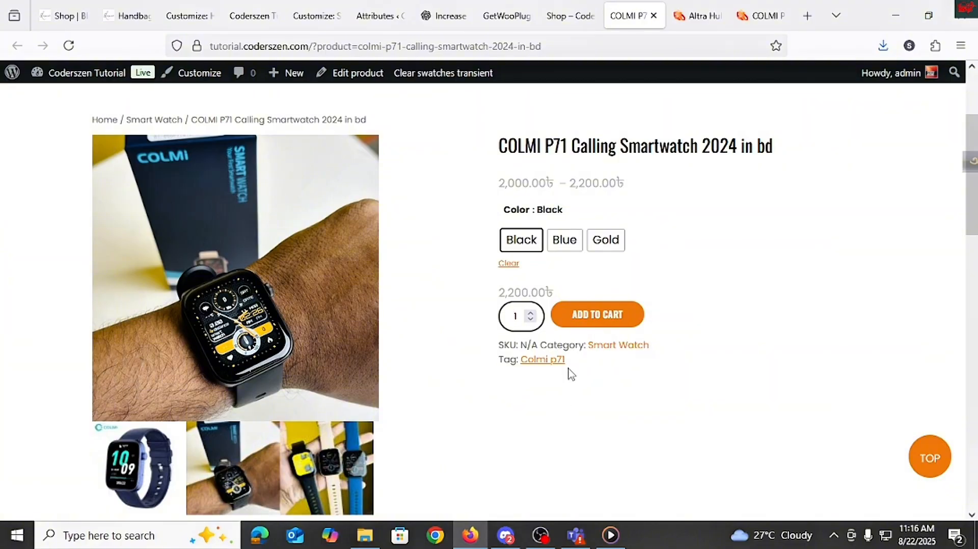
scroll(569, 374, up, 3)
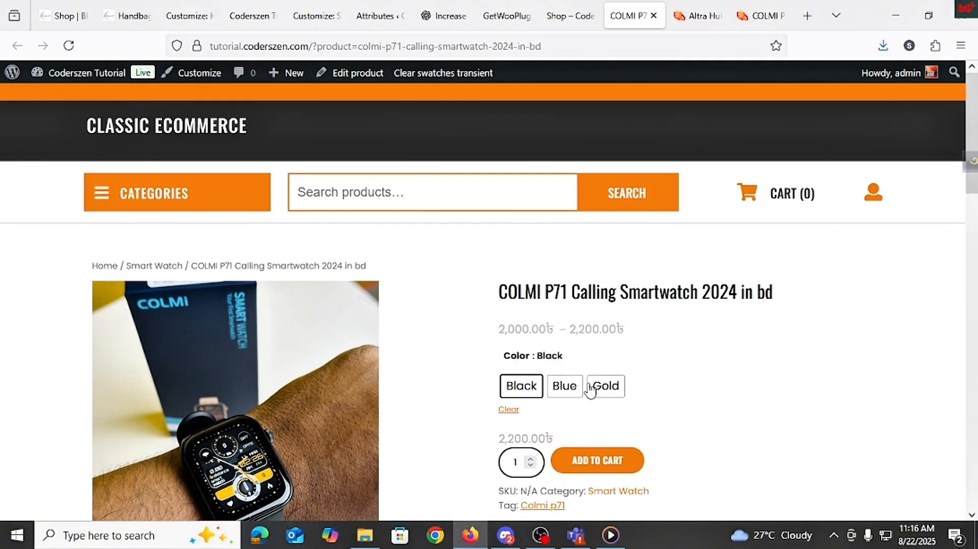
double_click(612, 297)
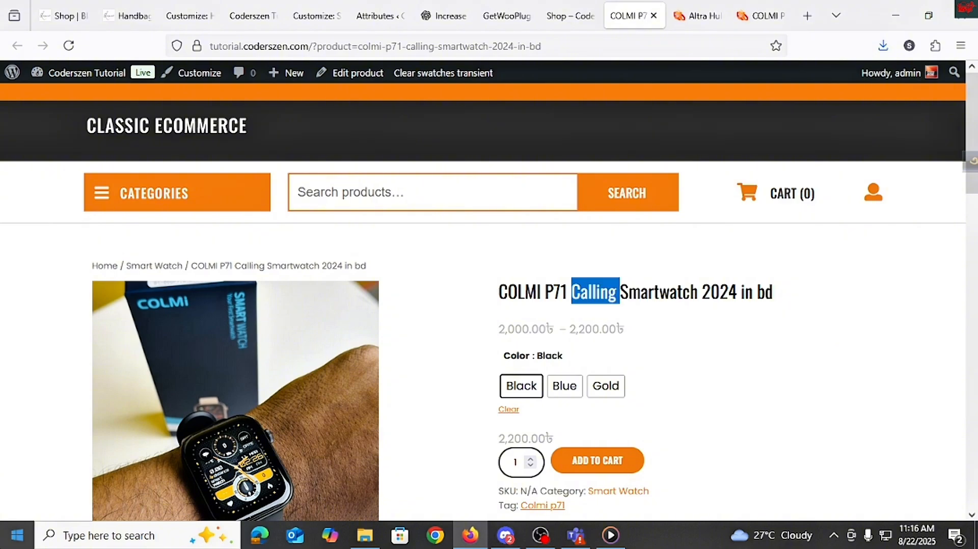
click(582, 22)
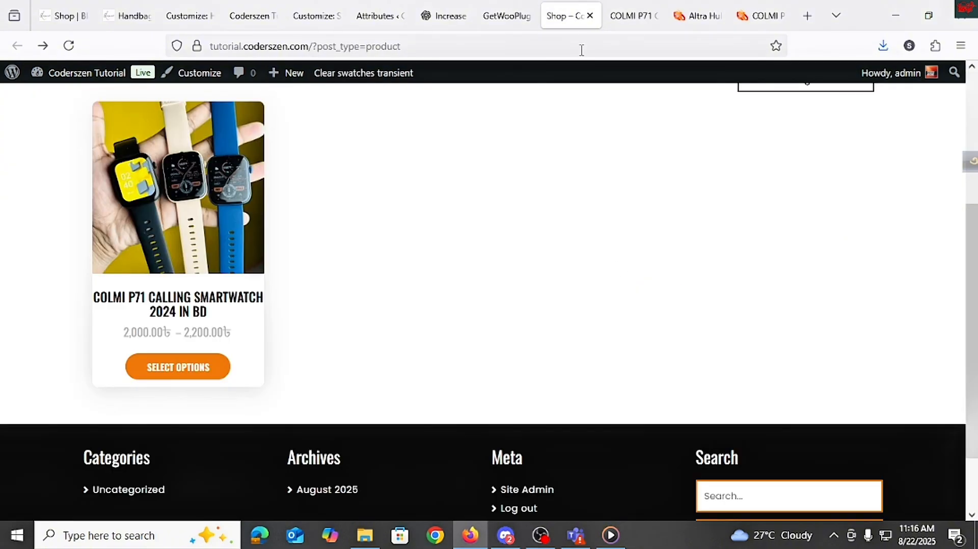
click(505, 16)
Step: Upload the woo-variation-swatches-pro_v2.2.0.zip plugin file, install it and activate the plugin
scroll(22, 387, down, 2)
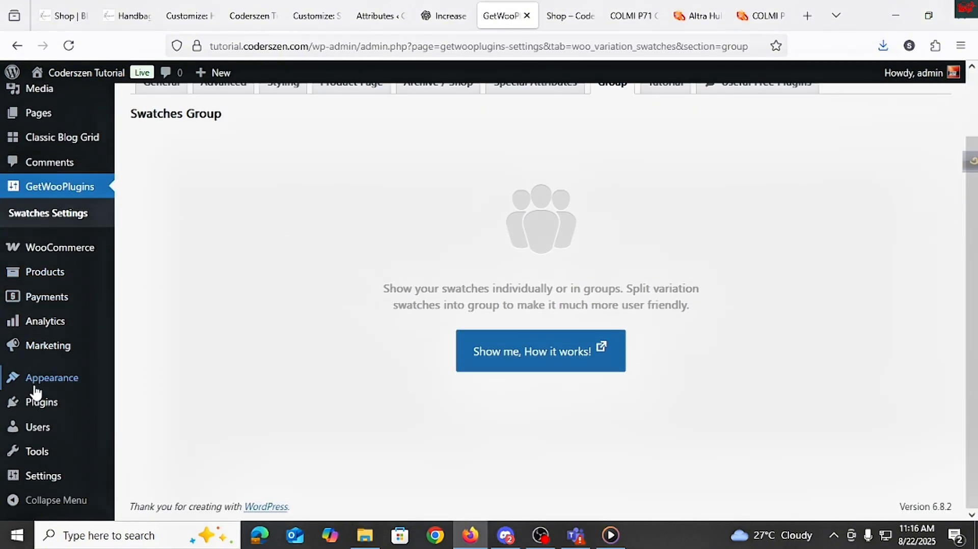
mouse_move(43, 405)
click(147, 426)
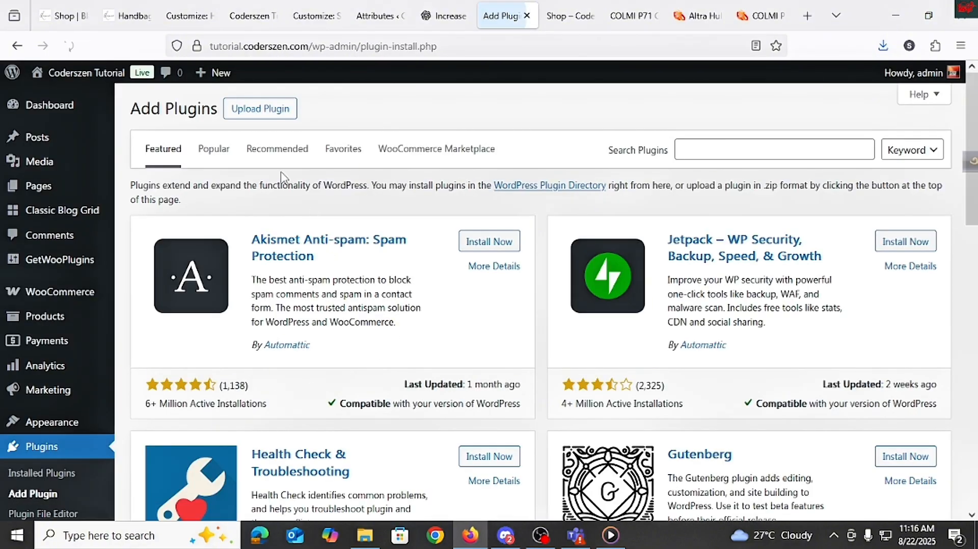
click(285, 119)
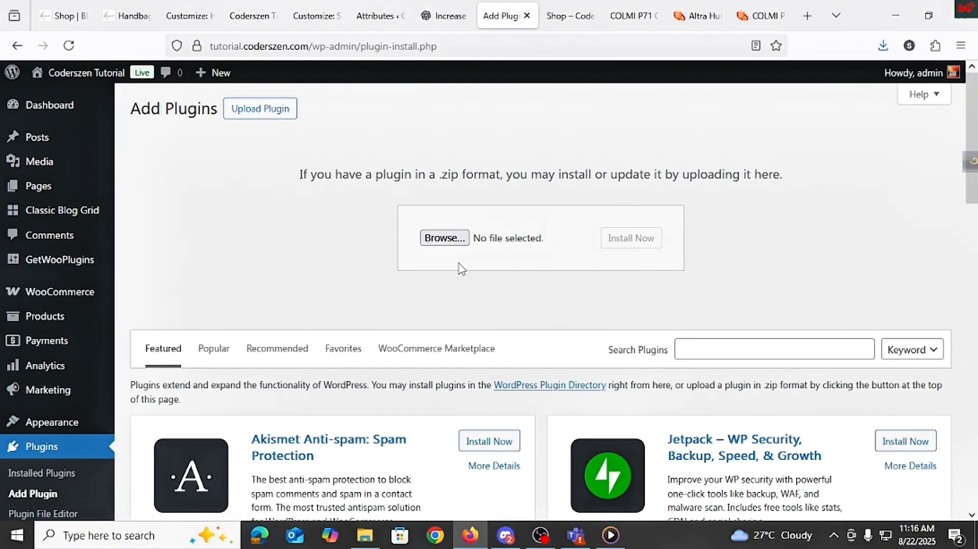
click(444, 238)
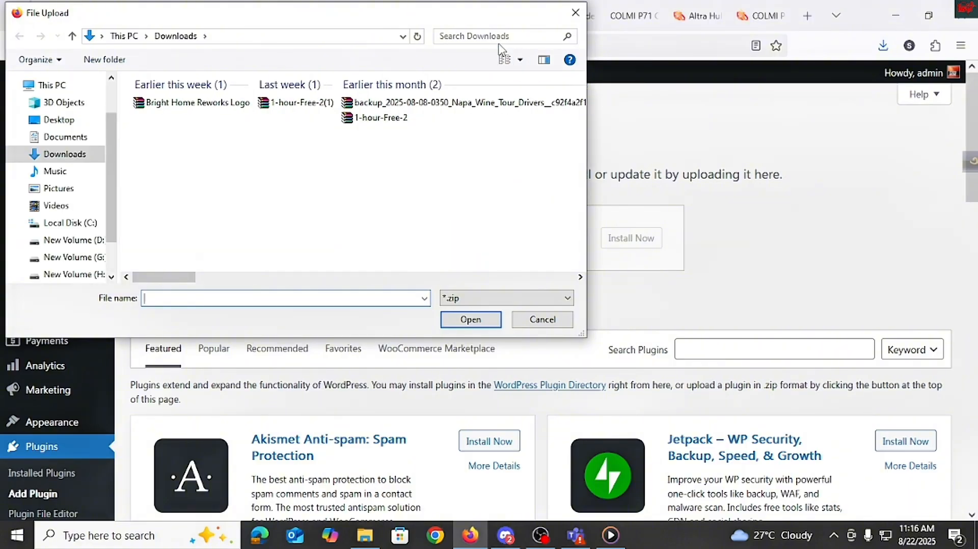
click(334, 118)
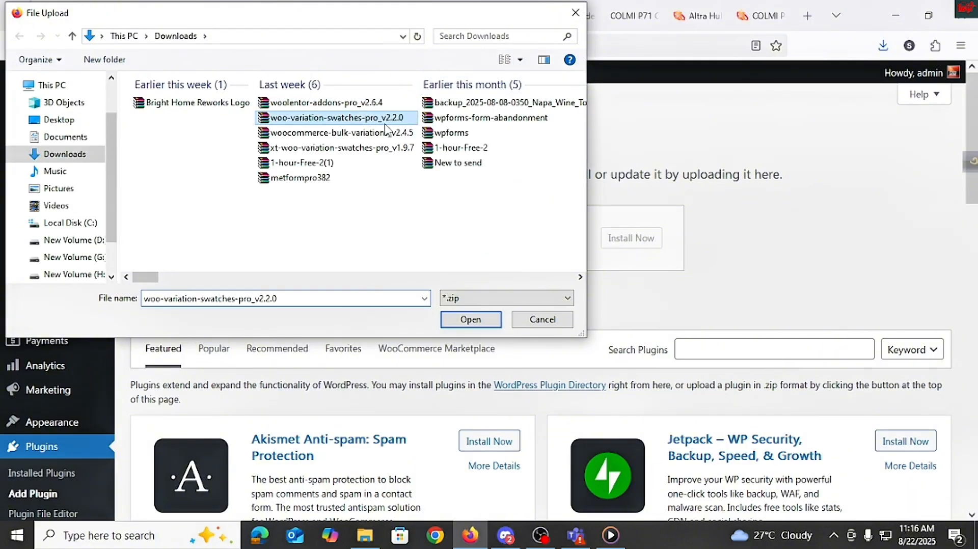
click(469, 319)
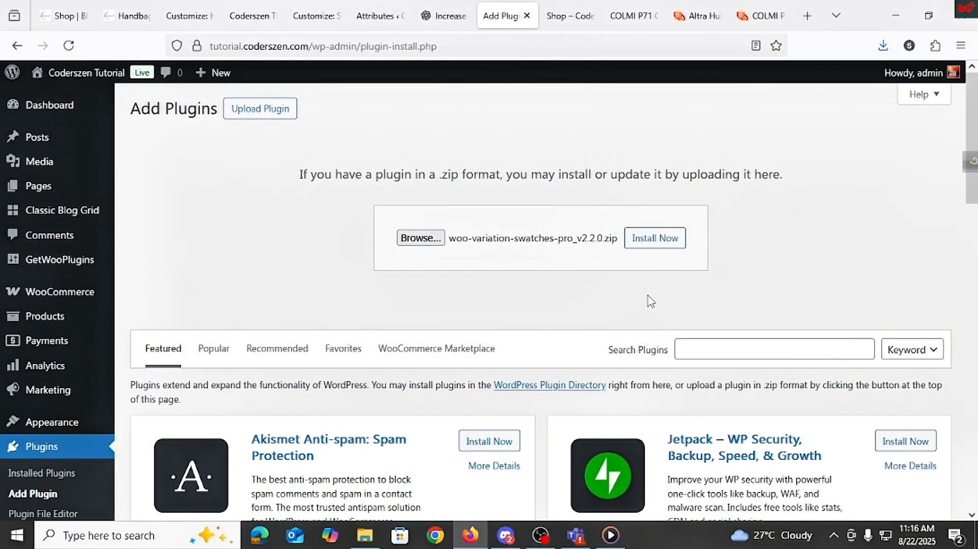
click(676, 237)
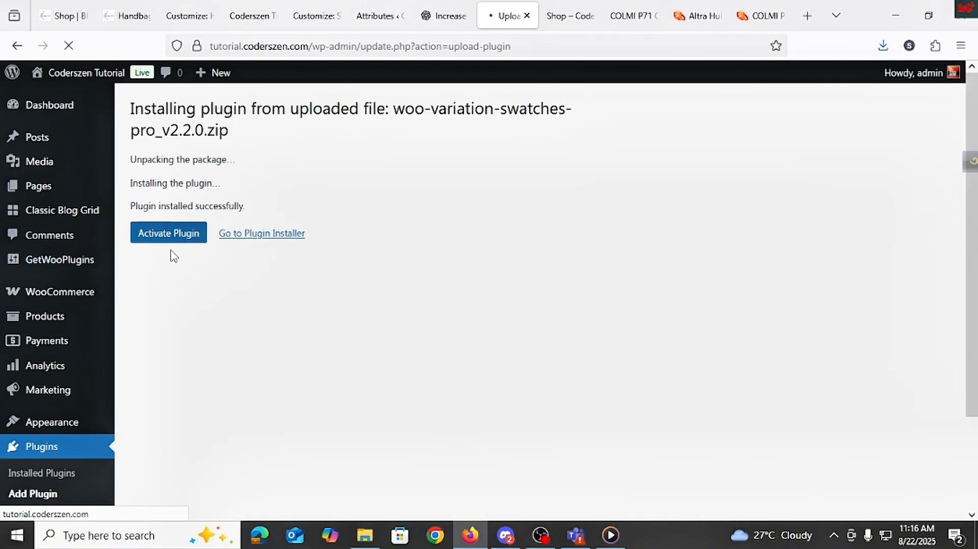
click(179, 235)
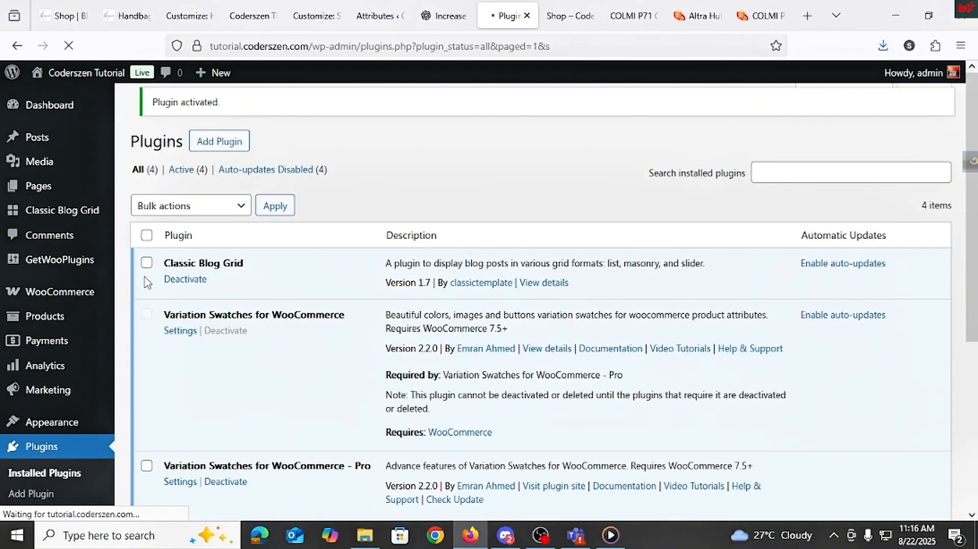
Step: Review the Archive / Shop options in the plugin's Swatches Settings
scroll(145, 311, down, 5)
scroll(91, 323, up, 5)
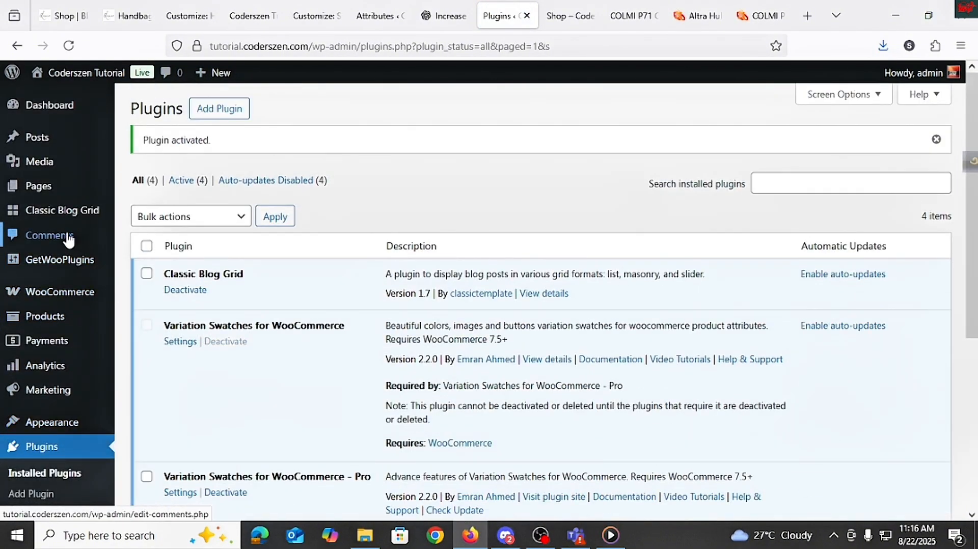
mouse_move(71, 273)
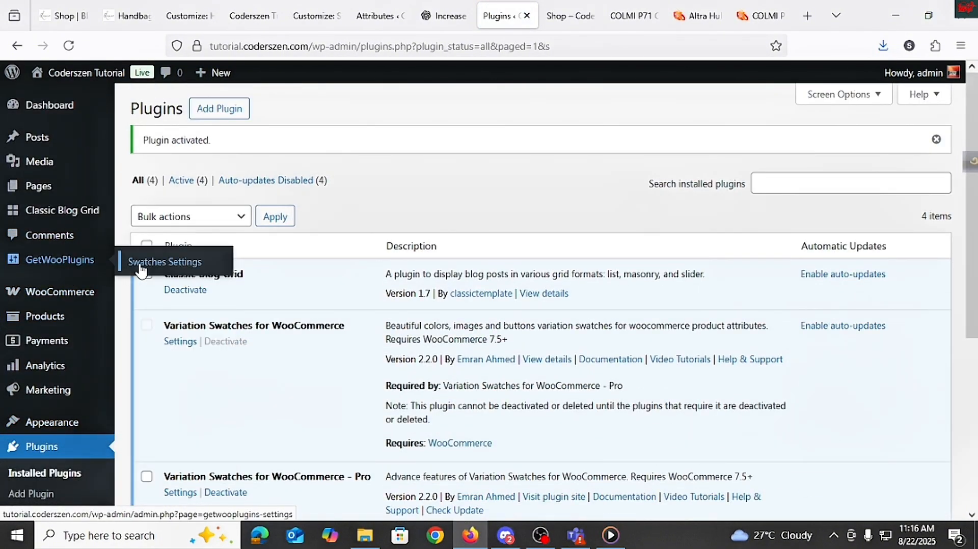
click(141, 266)
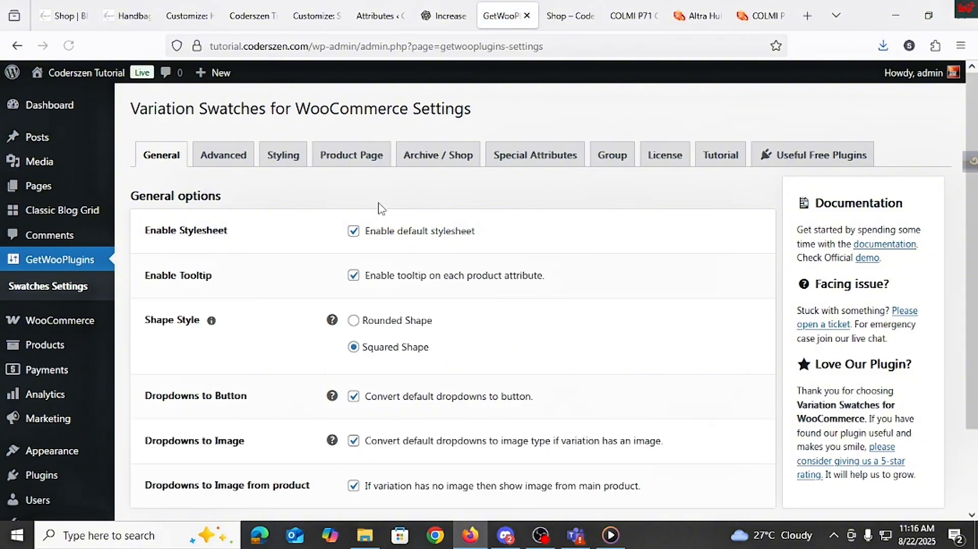
click(449, 158)
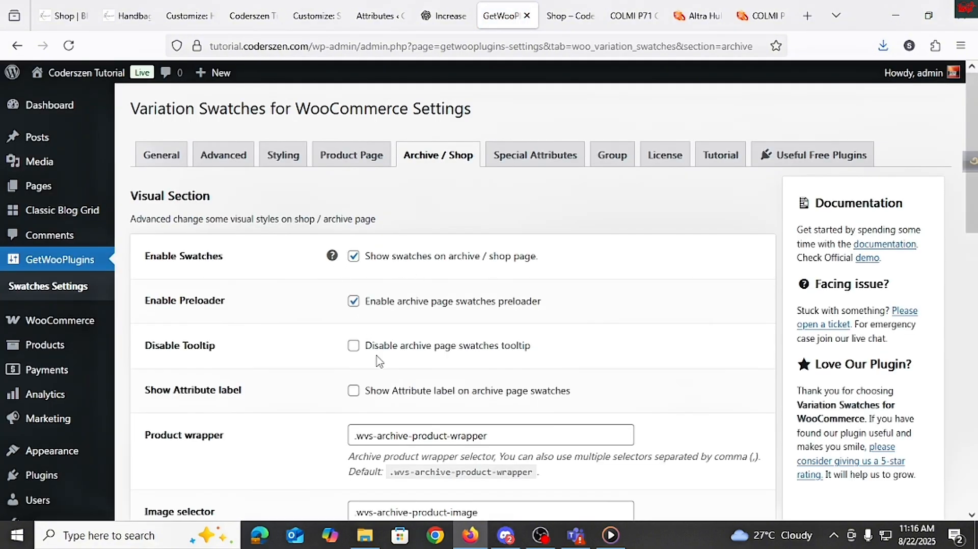
scroll(379, 362, down, 10)
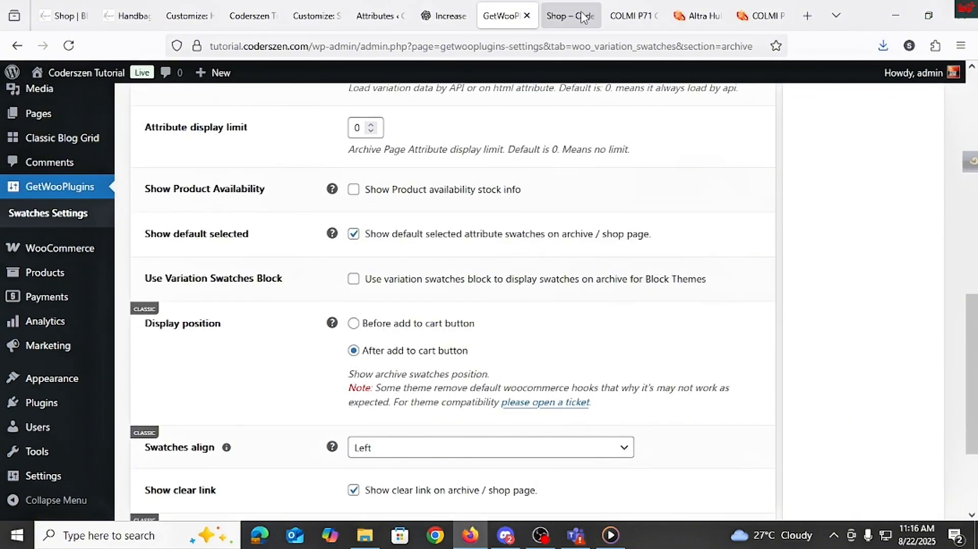
Step: Reload the product page and try the Black, Blue and Gold image swatches
click(626, 21)
click(69, 46)
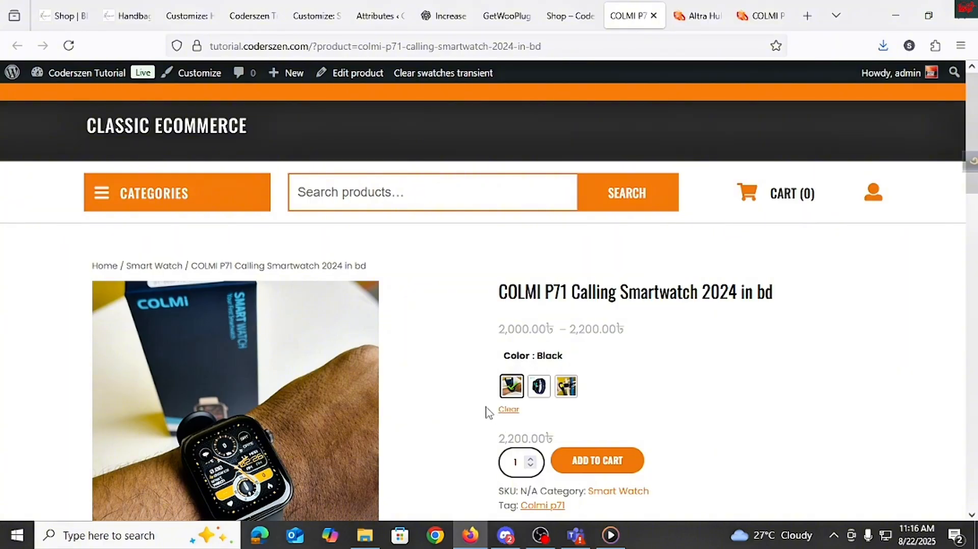
click(539, 390)
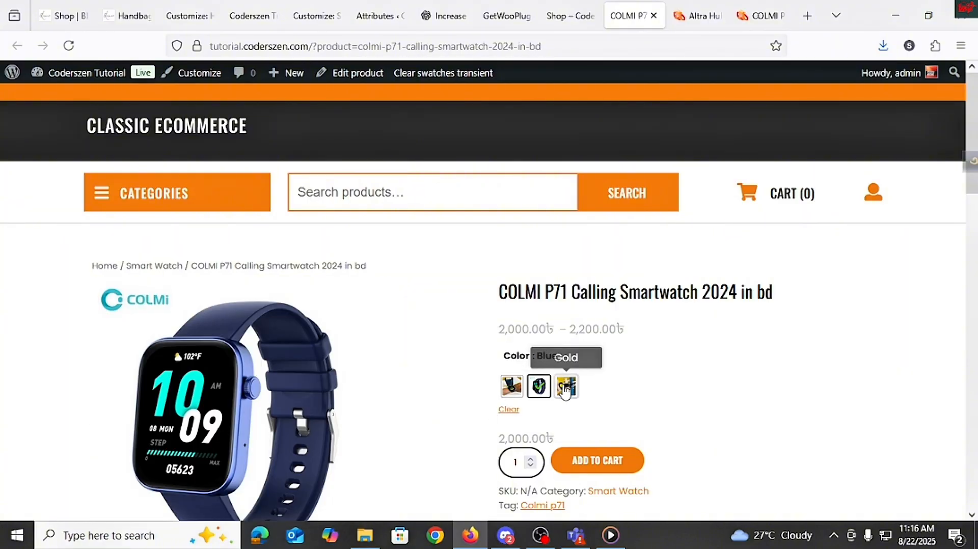
click(566, 389)
click(539, 388)
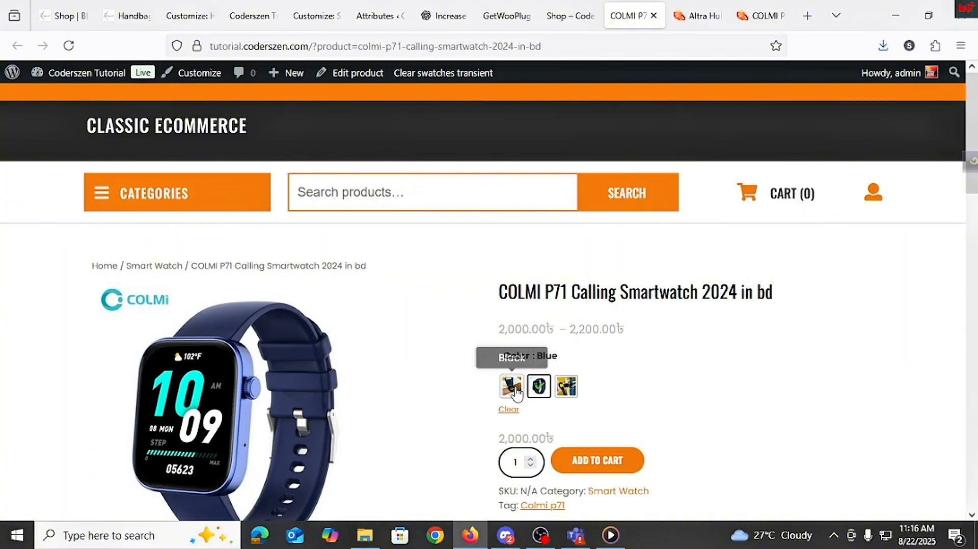
click(511, 389)
scroll(560, 400, down, 3)
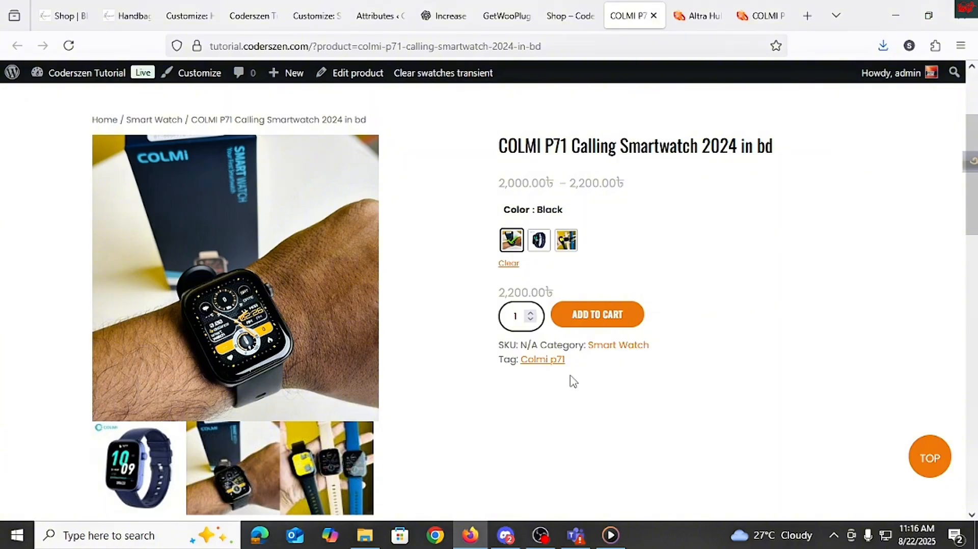
scroll(578, 296, up, 3)
Step: Reload the shop page and try the image swatches shown under the product listing
click(570, 15)
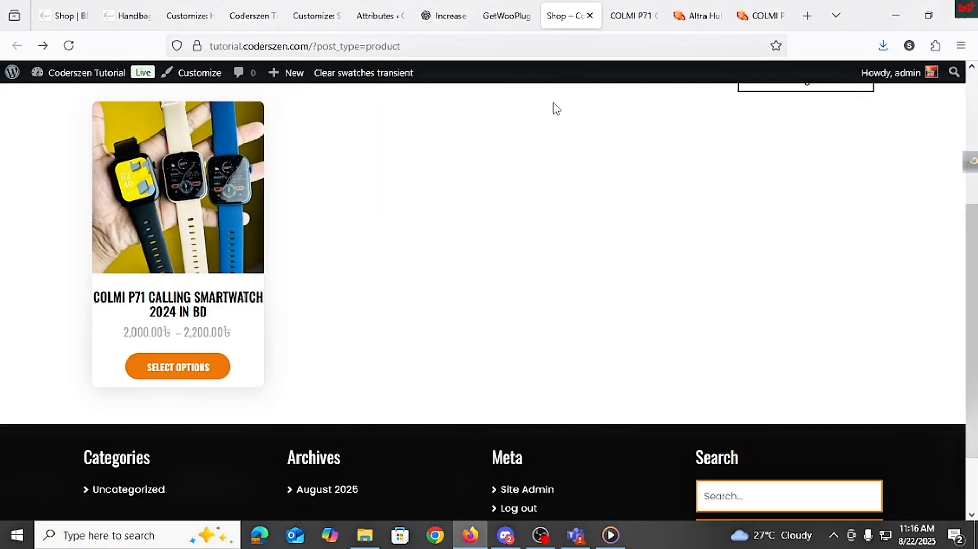
click(69, 46)
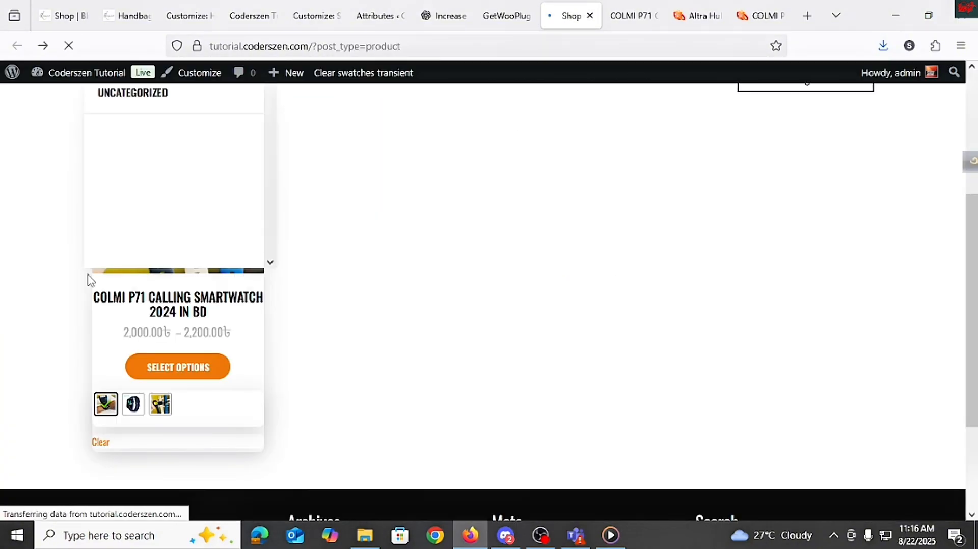
click(139, 415)
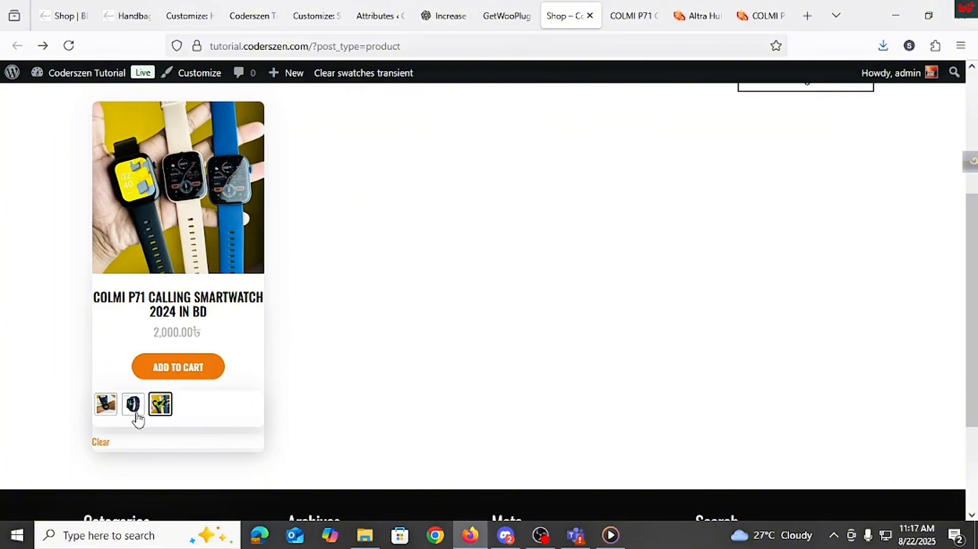
click(108, 413)
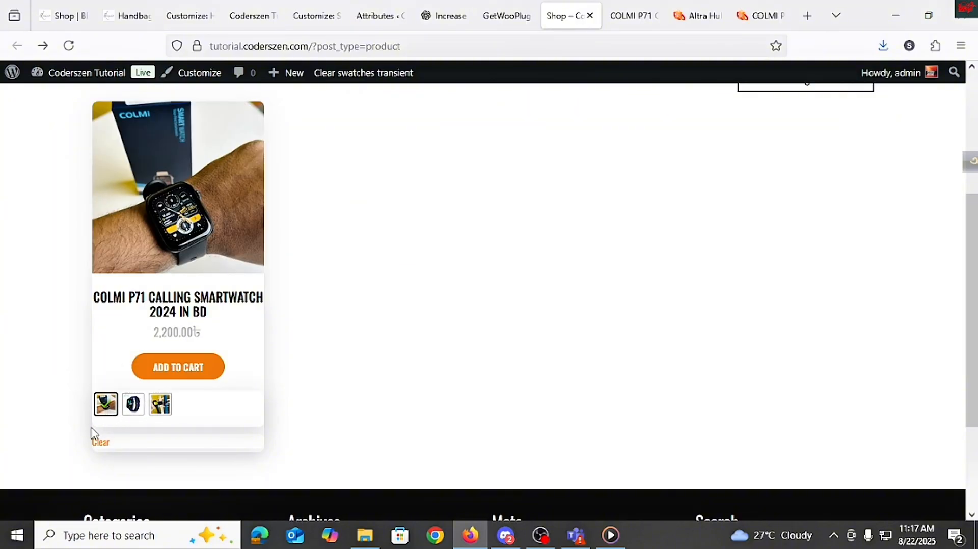
scroll(141, 433, up, 10)
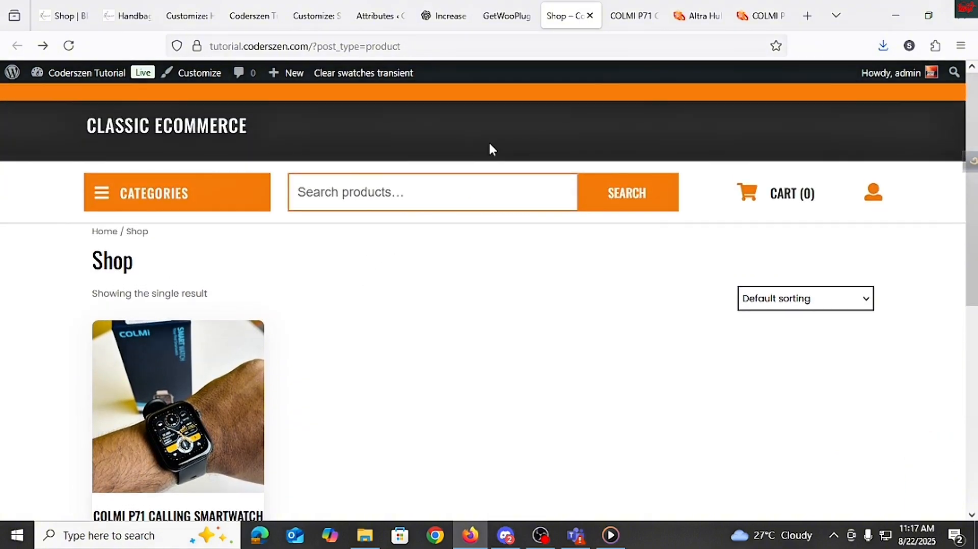
click(507, 16)
scroll(389, 276, up, 10)
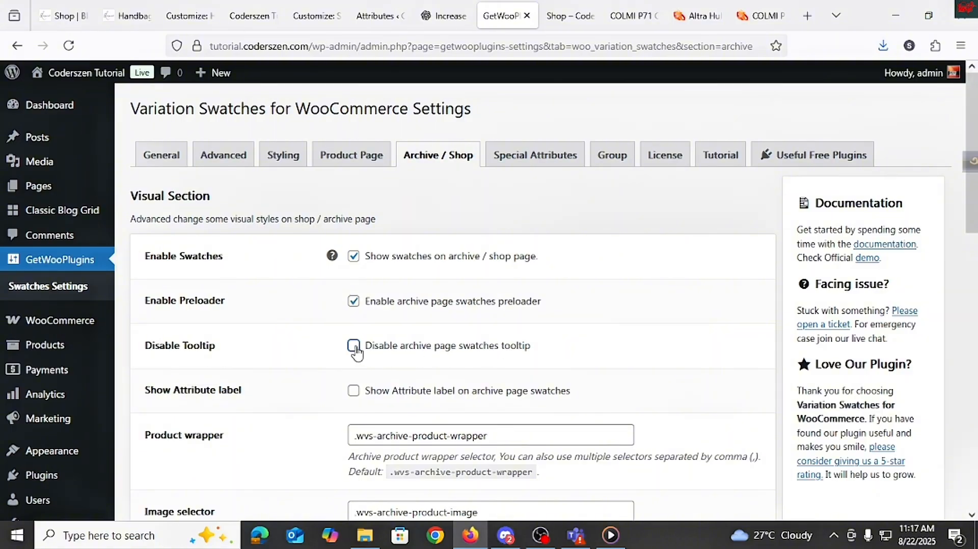
Step: In the Archive / Shop settings, set Swatches align to Center, turn off Show clear link, and save the changes
scroll(405, 313, down, 7)
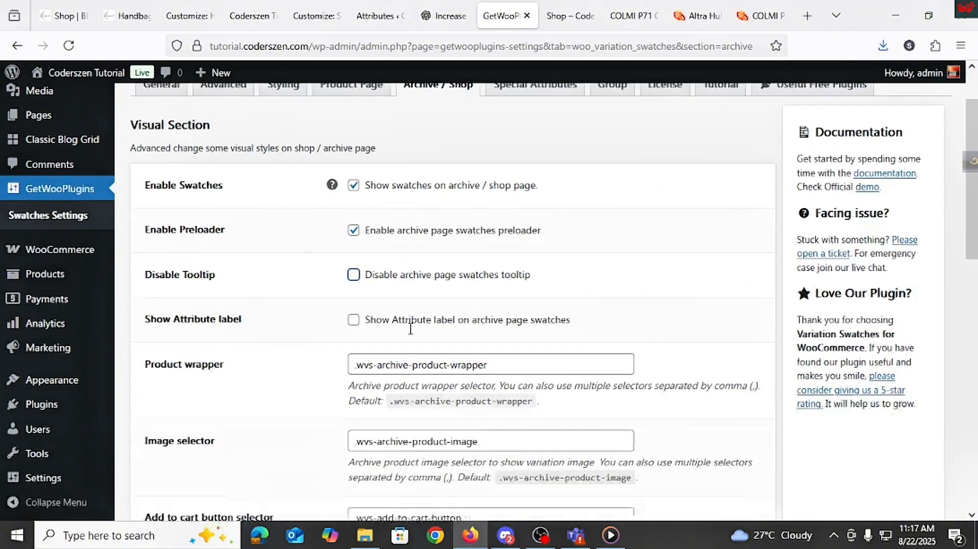
scroll(368, 375, down, 3)
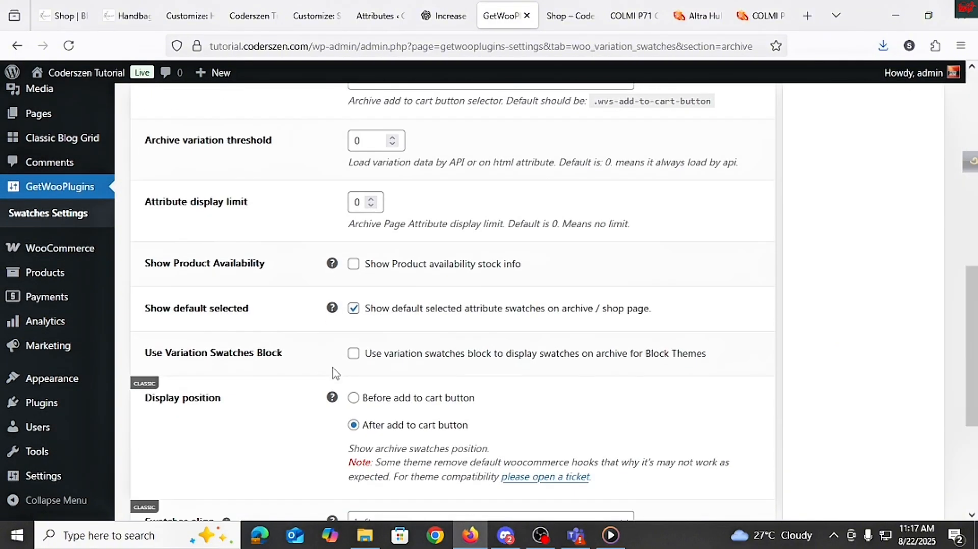
scroll(416, 281, down, 2)
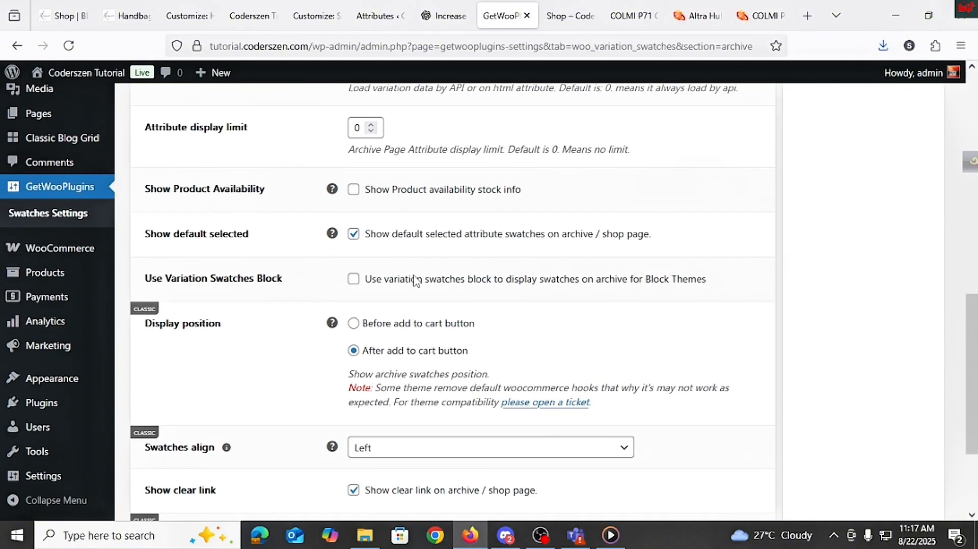
scroll(396, 214, down, 3)
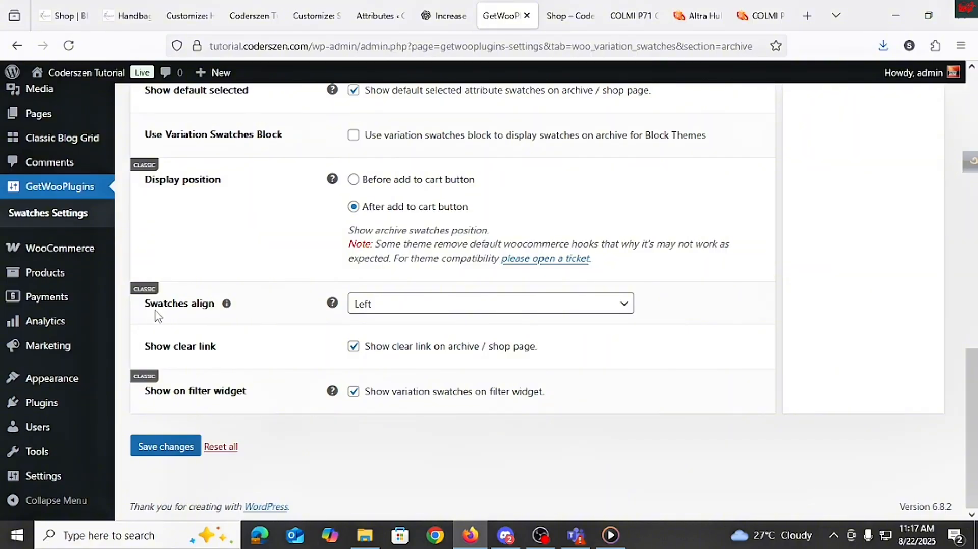
click(505, 304)
click(391, 357)
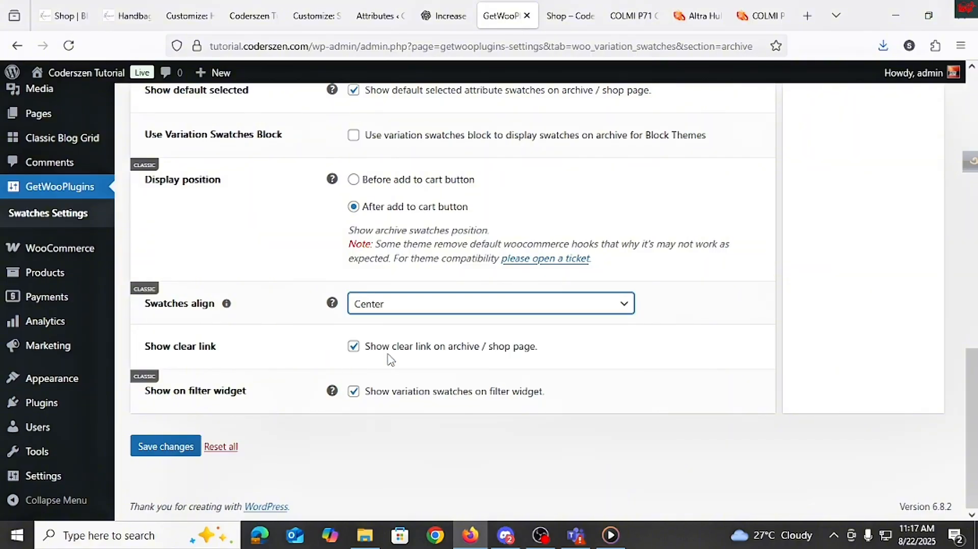
click(355, 350)
click(571, 17)
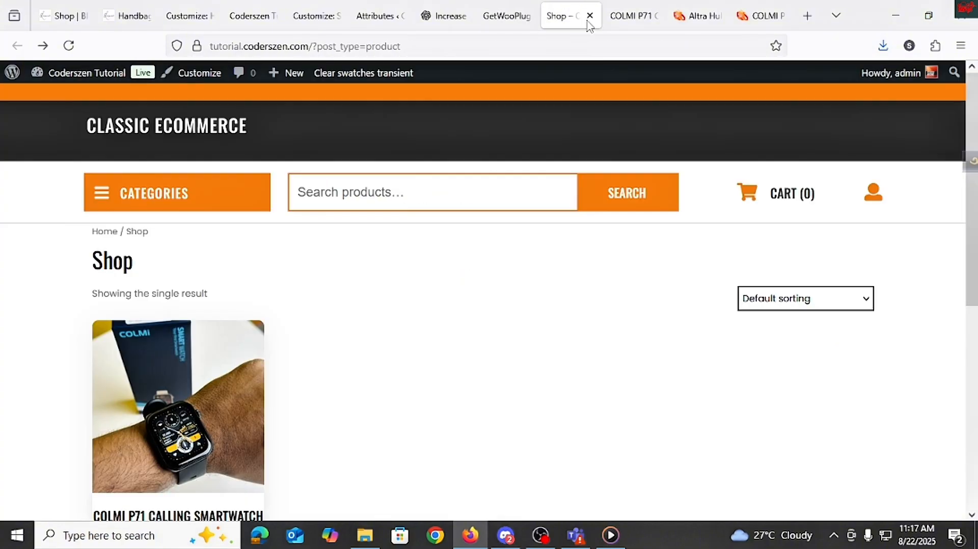
scroll(154, 421, down, 4)
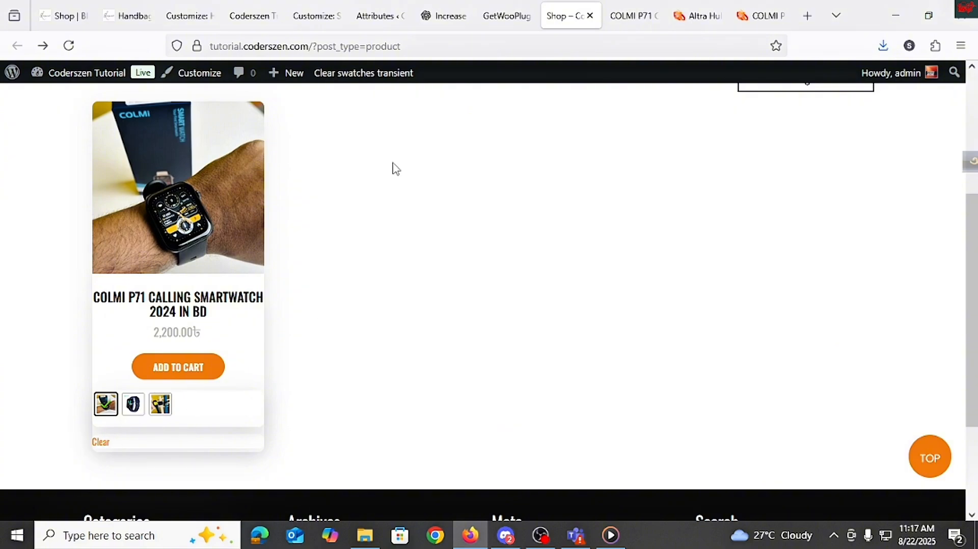
click(488, 13)
click(168, 446)
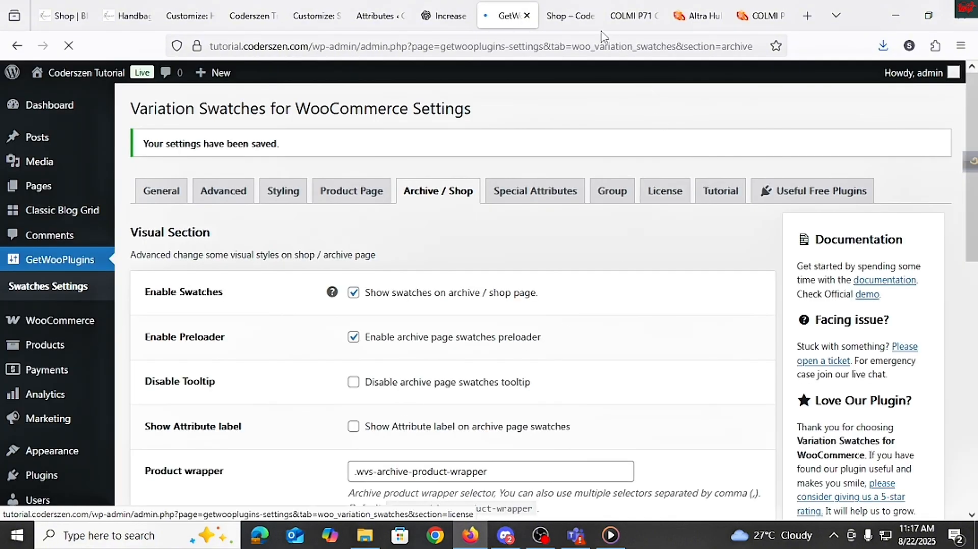
Step: Reload the shop page and try the Gold image swatch under the product listing
click(570, 16)
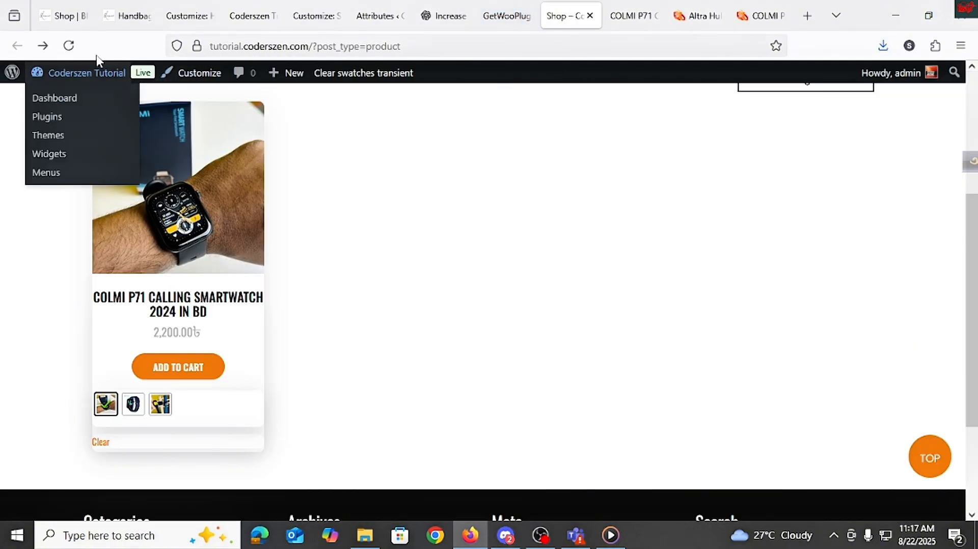
click(68, 45)
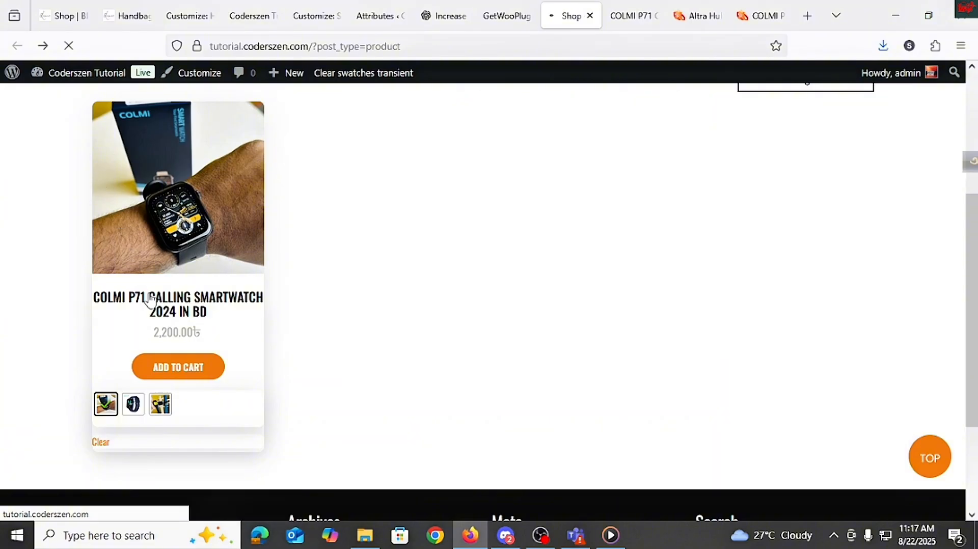
click(207, 406)
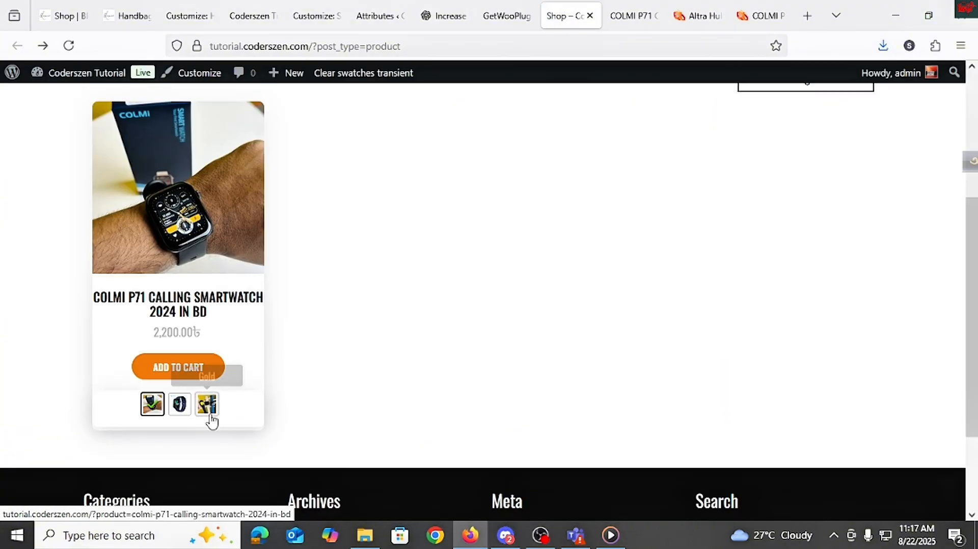
scroll(314, 304, up, 3)
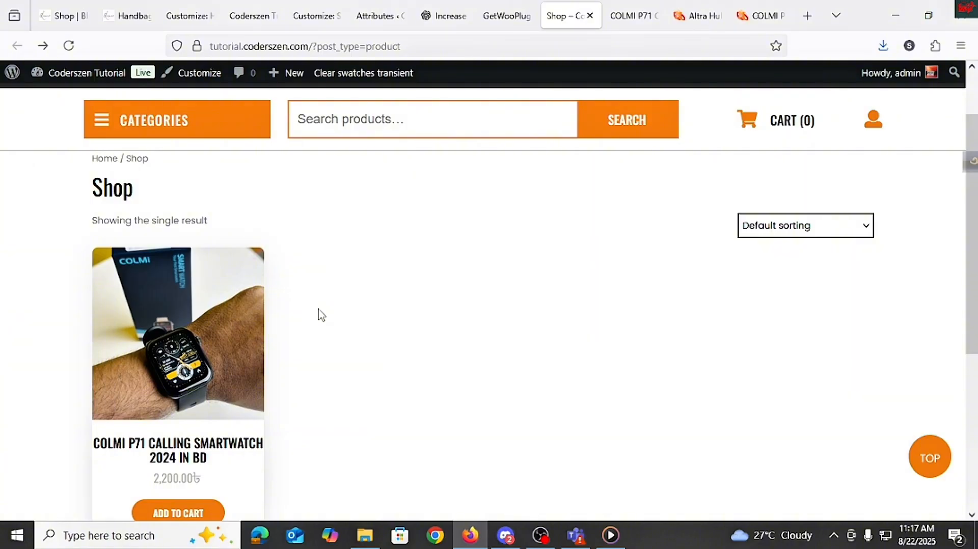
scroll(315, 372, down, 2)
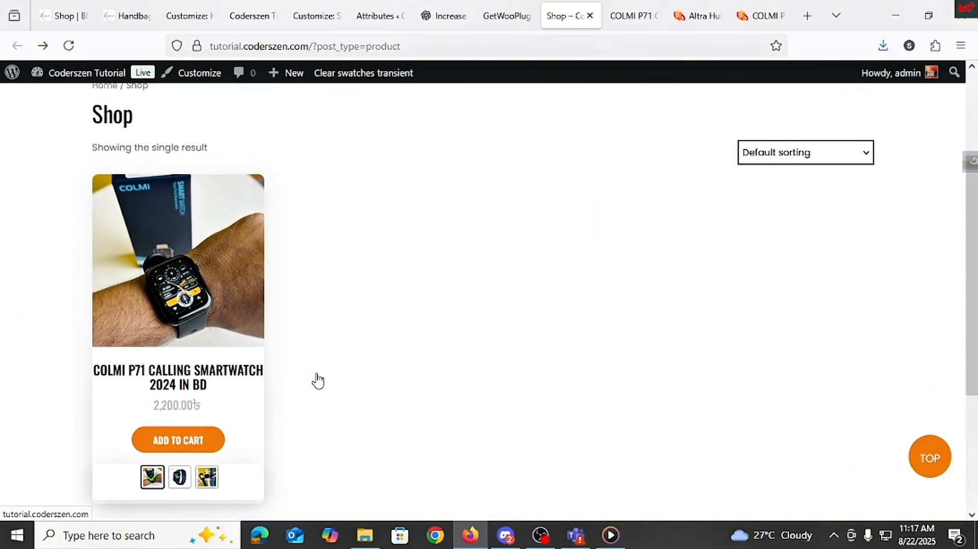